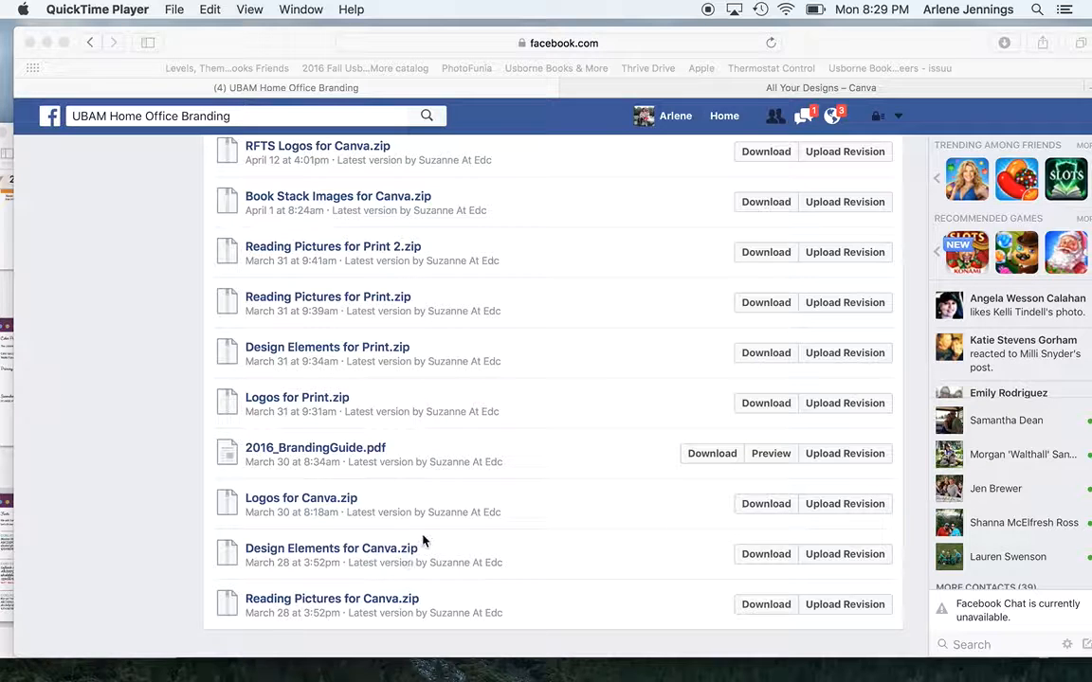
Step: Switch to the Canva designs page and create a new Facebook Post design
scroll(423, 539, up, 3)
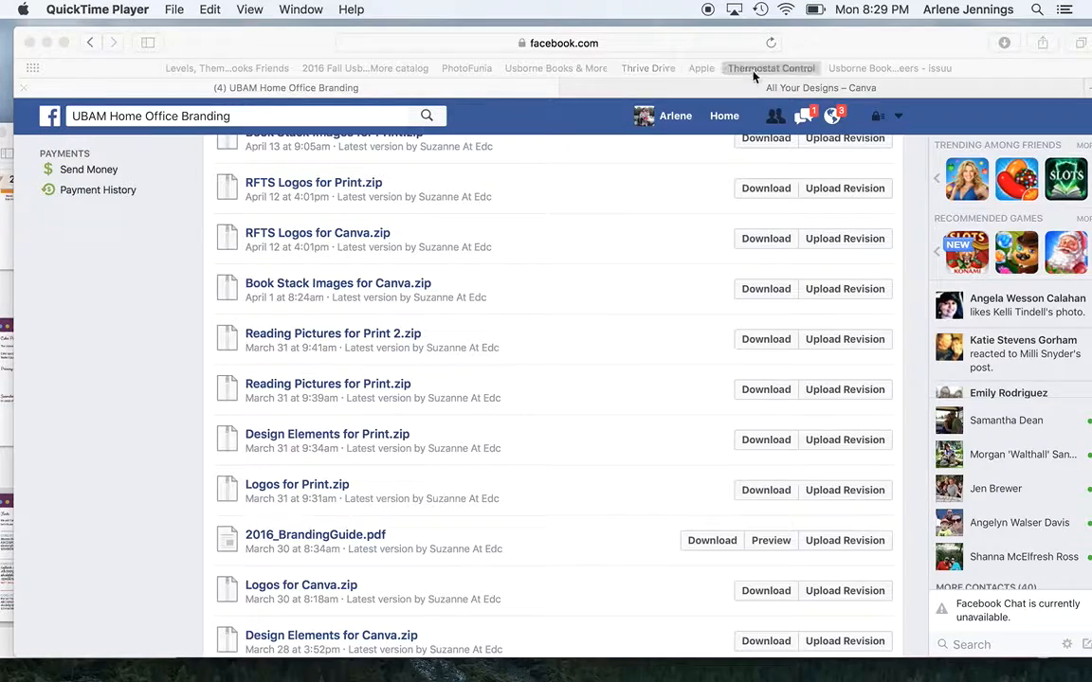
click(745, 89)
click(745, 88)
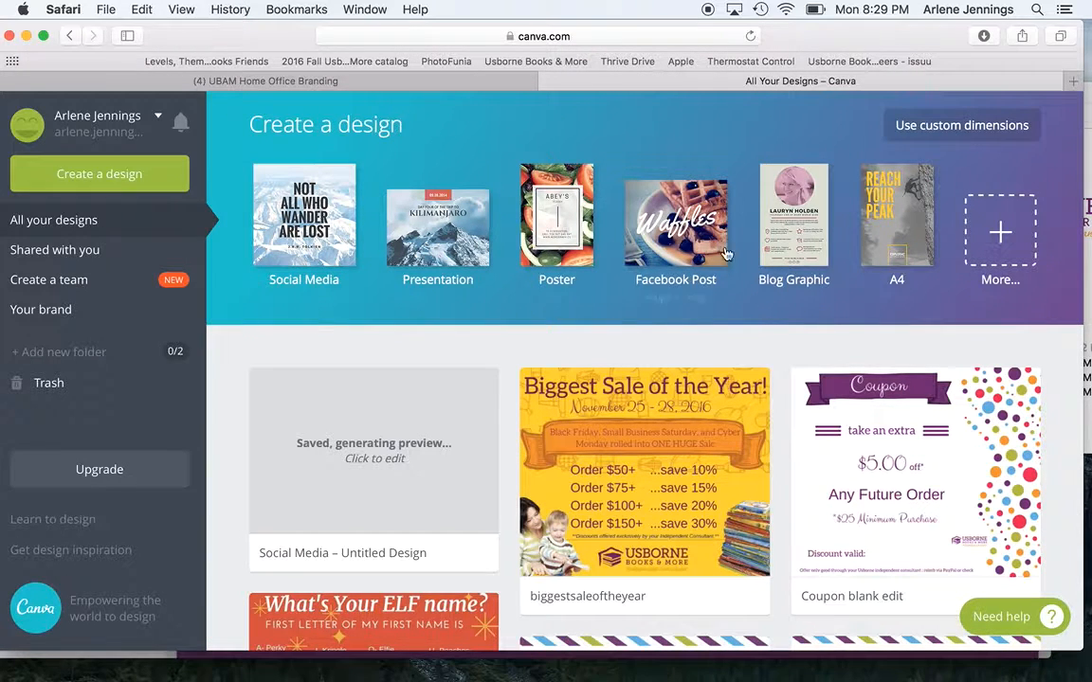
click(667, 227)
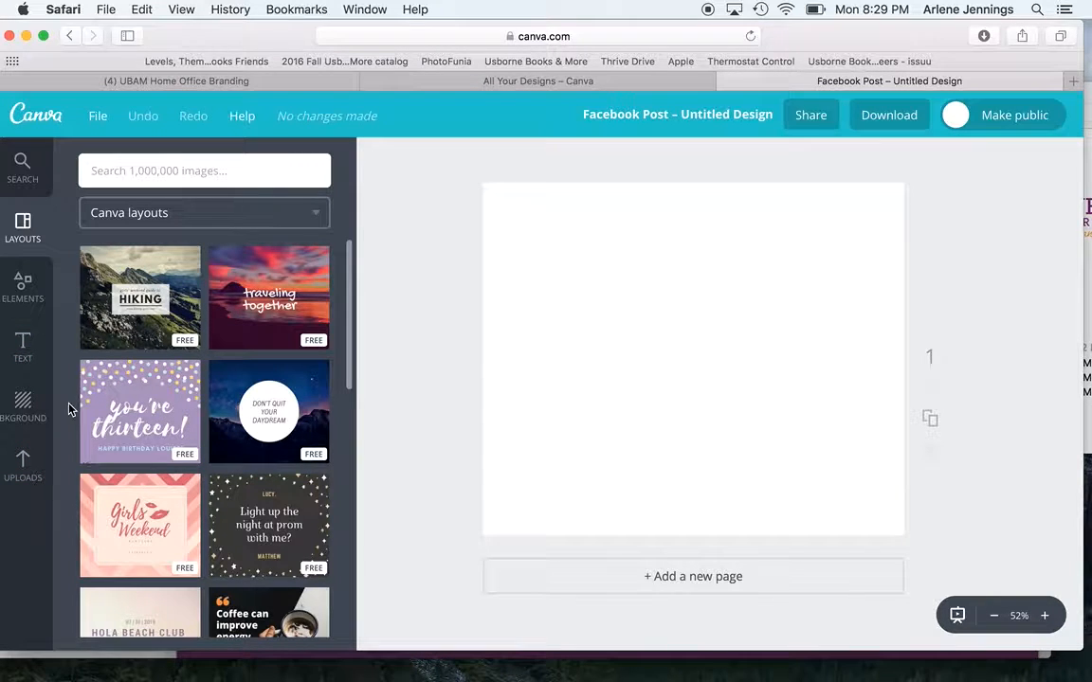
Step: Add the purple ribbon banner from the uploaded images to the blank design
click(22, 461)
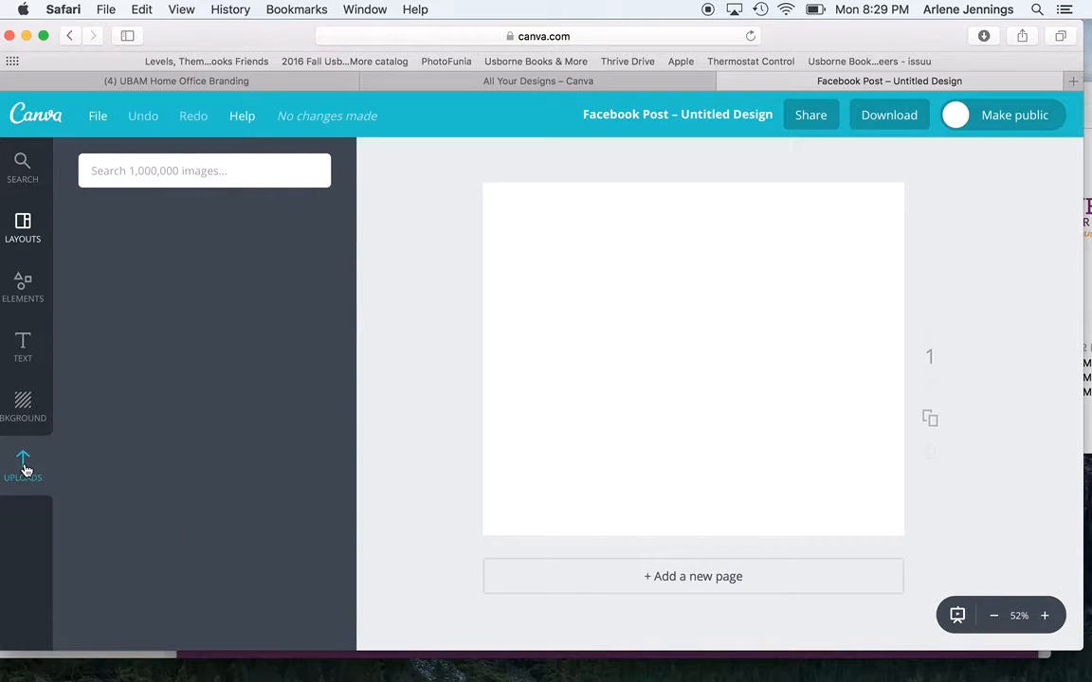
scroll(255, 372, down, 15)
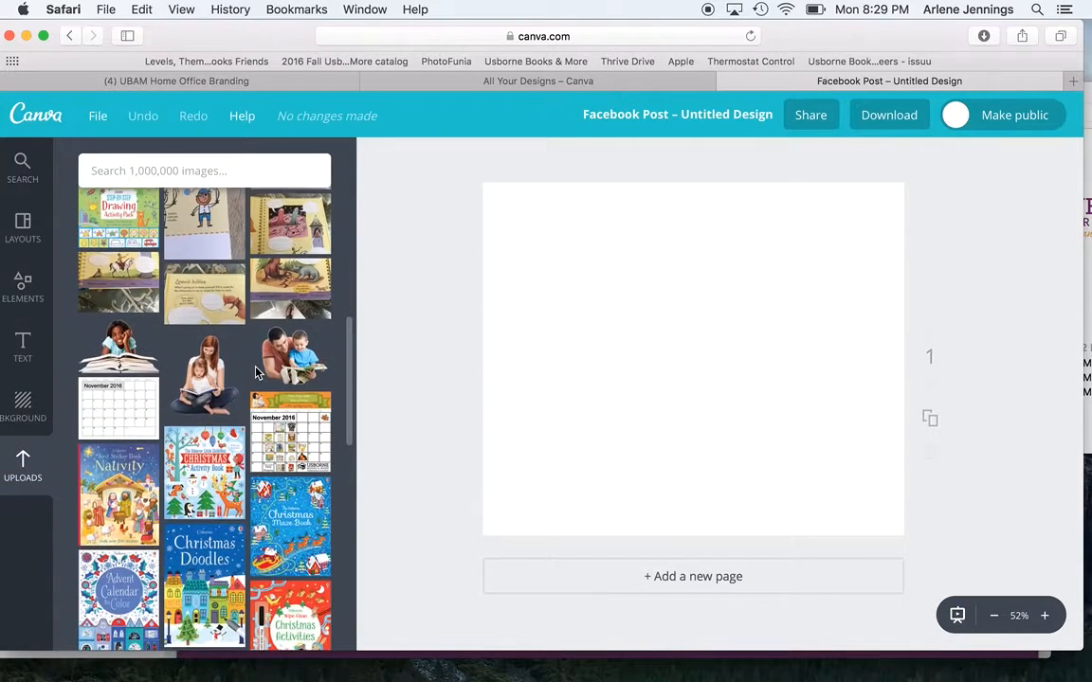
scroll(255, 373, down, 15)
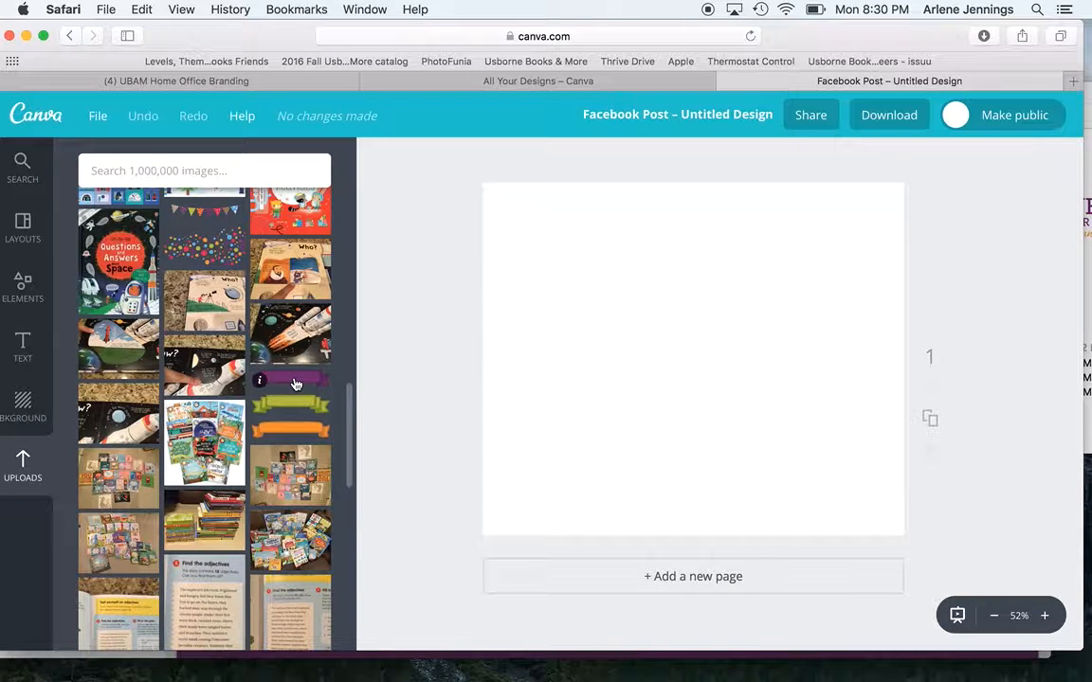
click(294, 380)
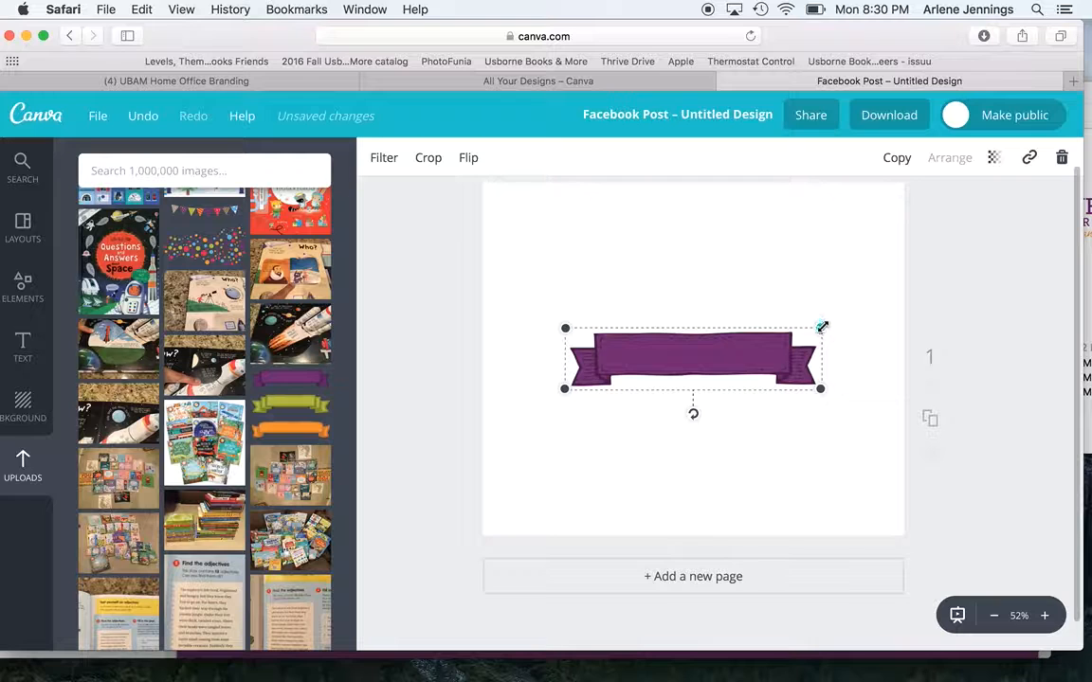
Step: Enlarge the purple banner to nearly the page width and centre it along the page's upper edge
drag(821, 327, 899, 307)
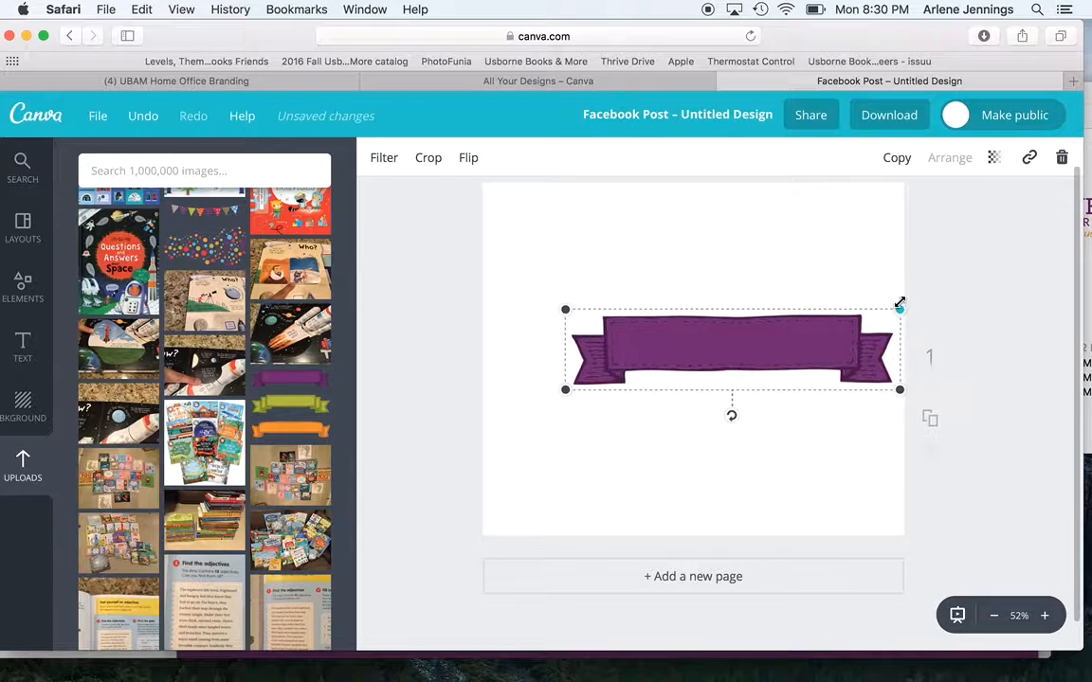
drag(566, 310, 511, 295)
drag(618, 341, 614, 230)
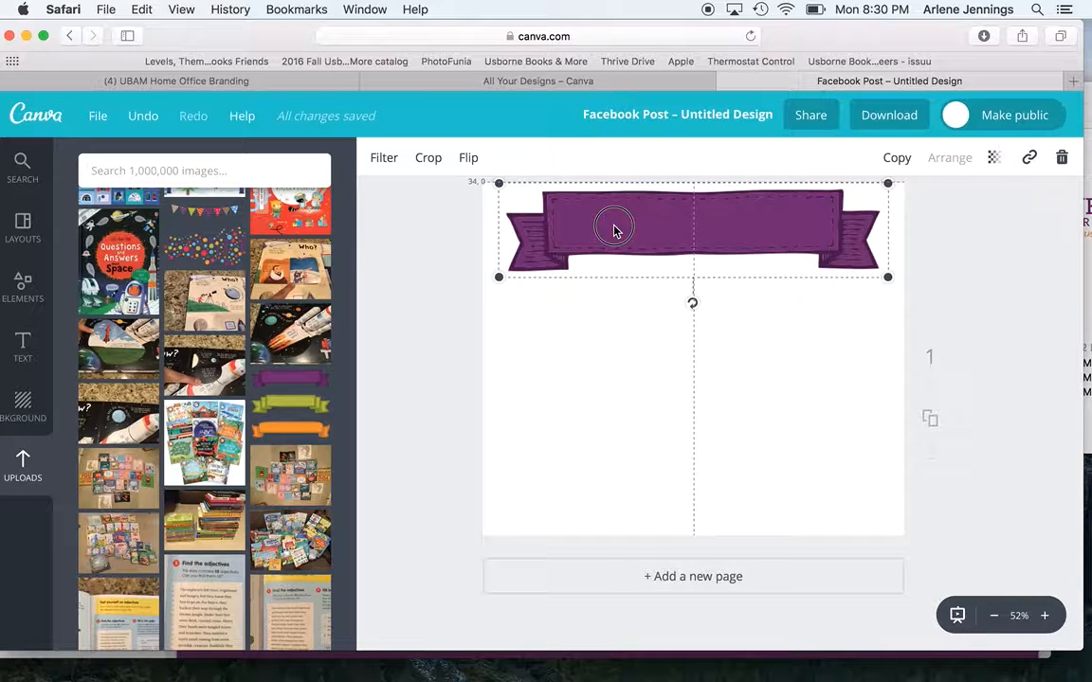
drag(614, 231, 614, 234)
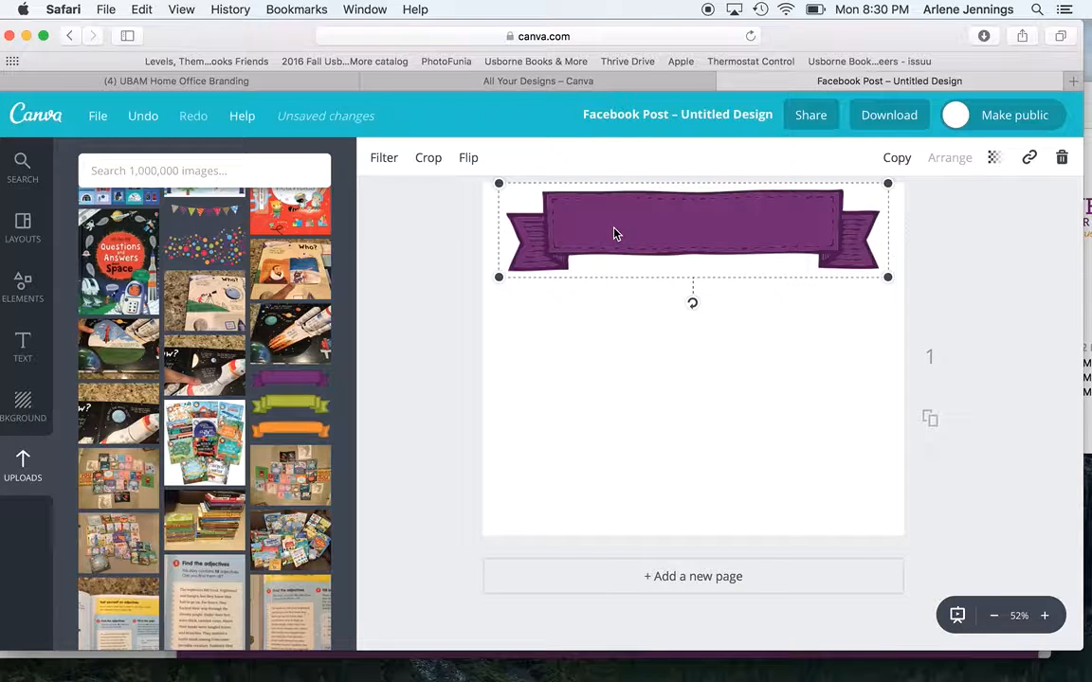
click(397, 336)
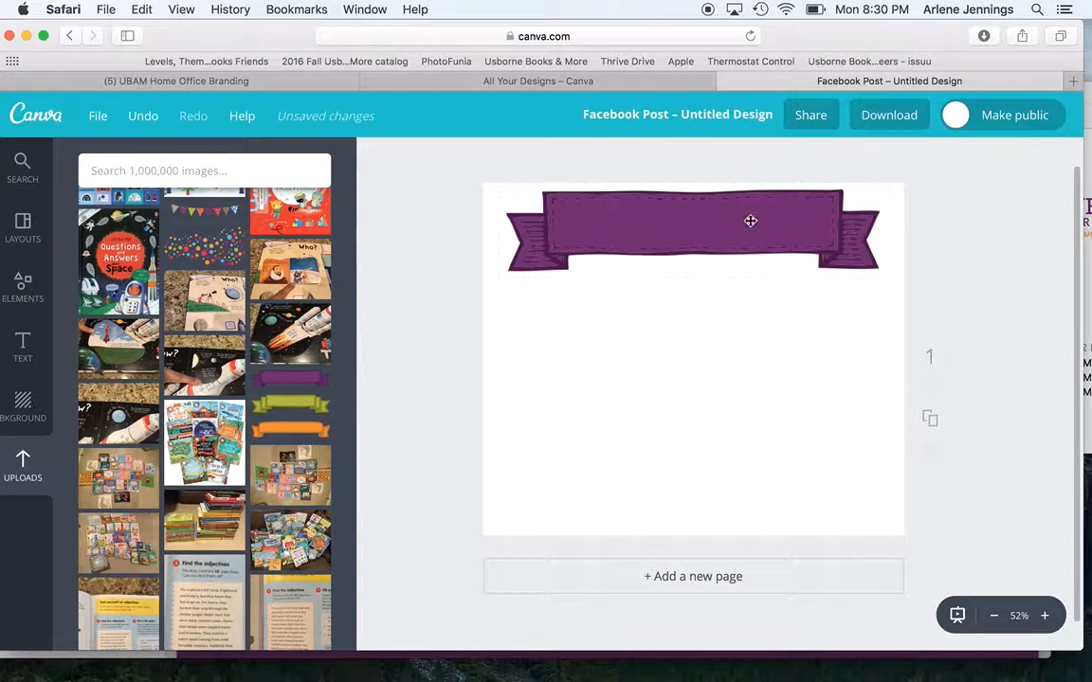
Step: Add a heading text reading "Host A Party" to the design
click(23, 358)
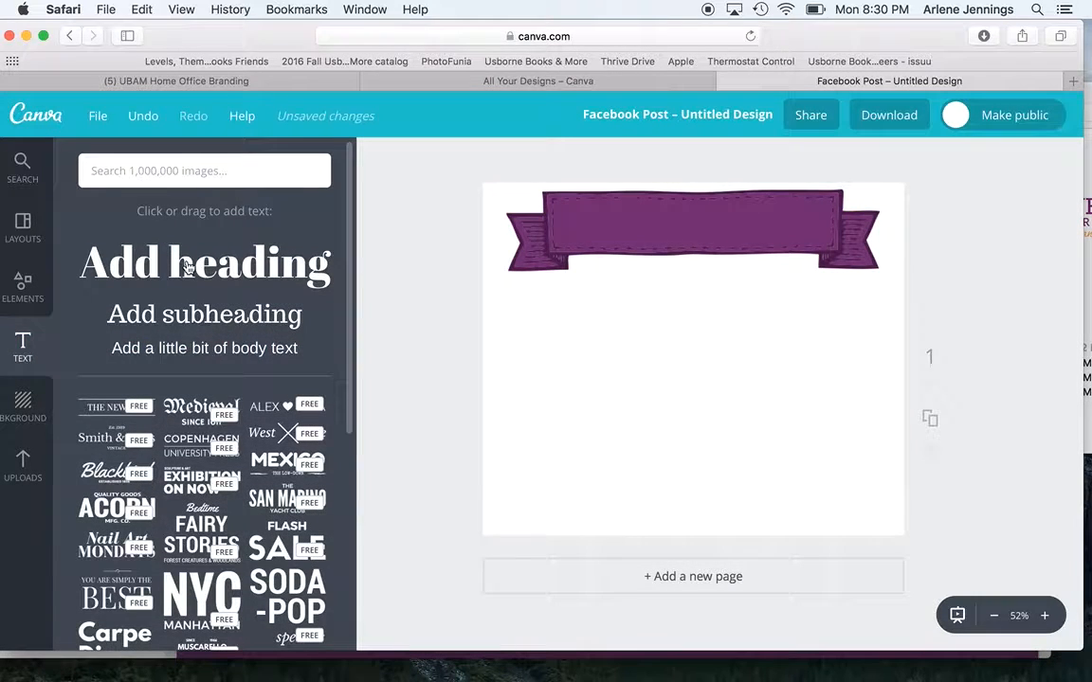
click(188, 269)
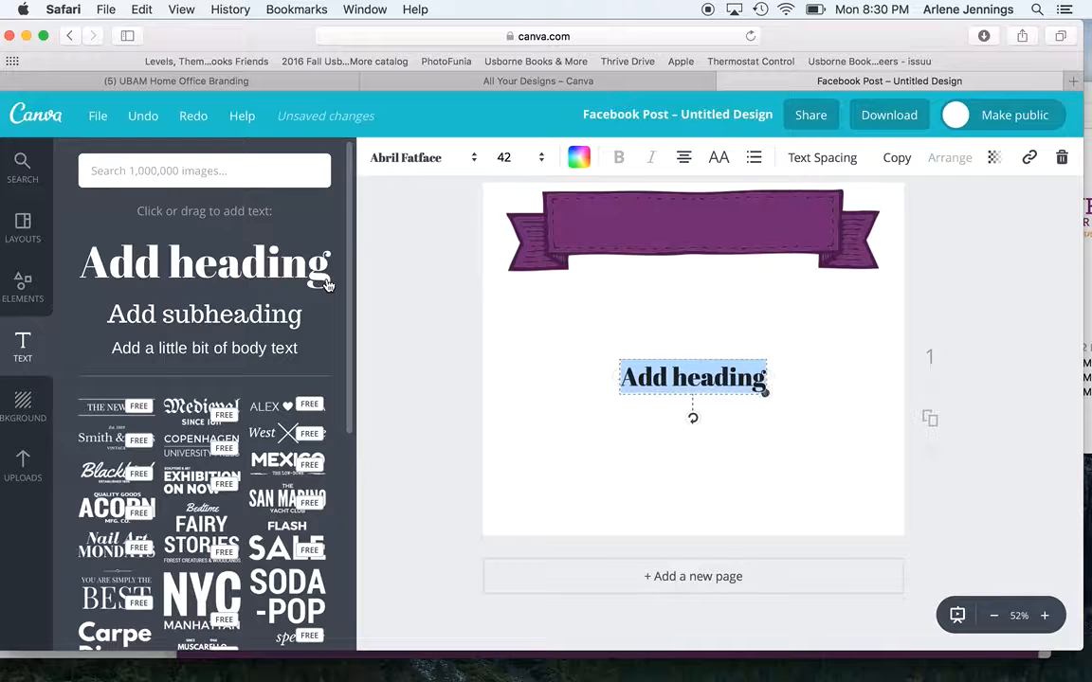
text(Host A Par)
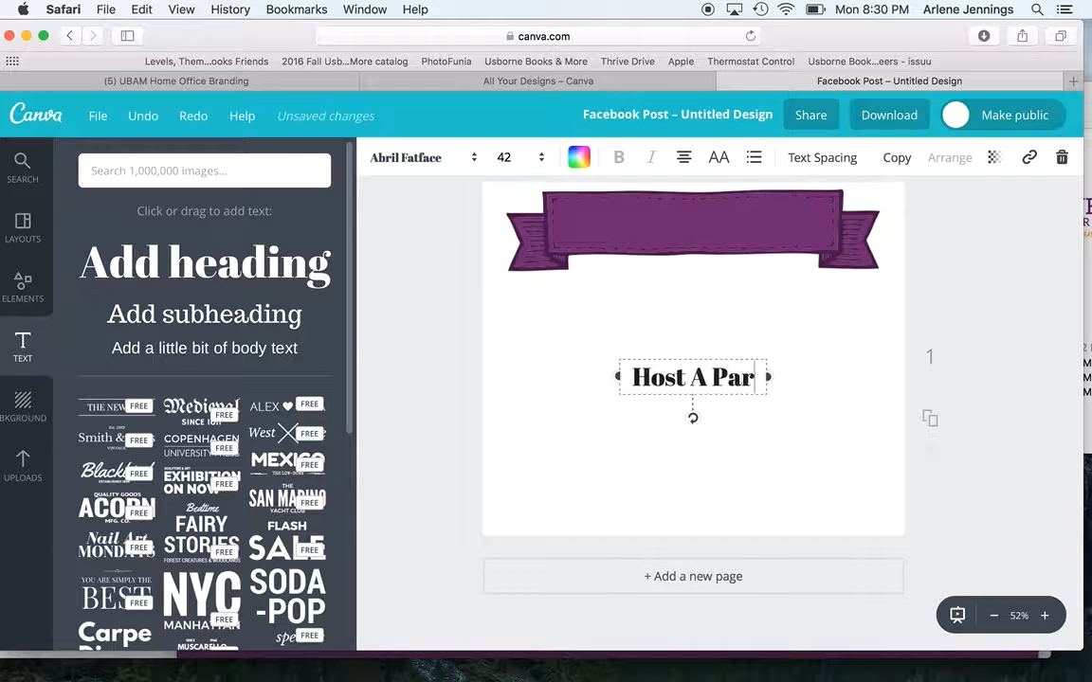
text(ty)
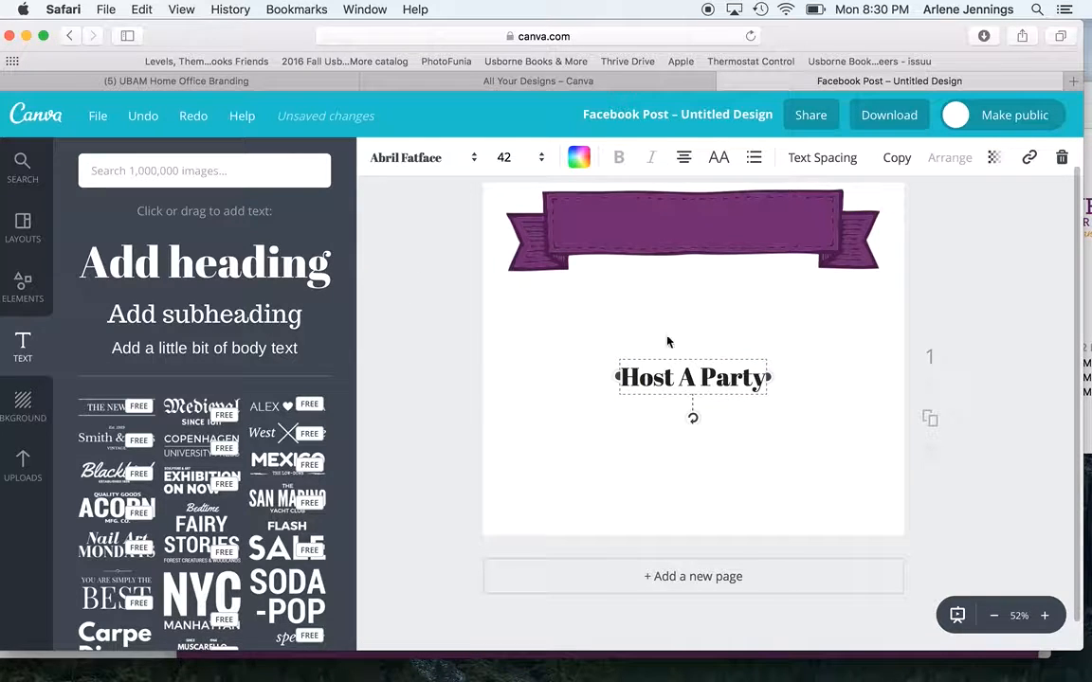
Step: Colour the "Host A Party" heading white and move it onto the purple banner
click(578, 158)
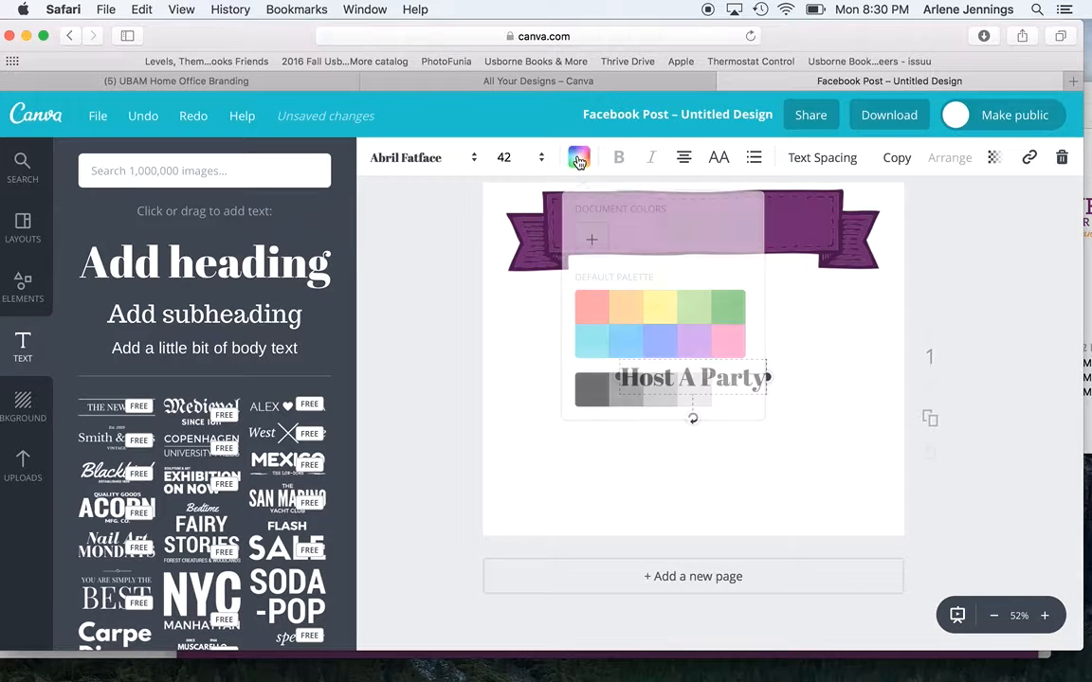
click(720, 384)
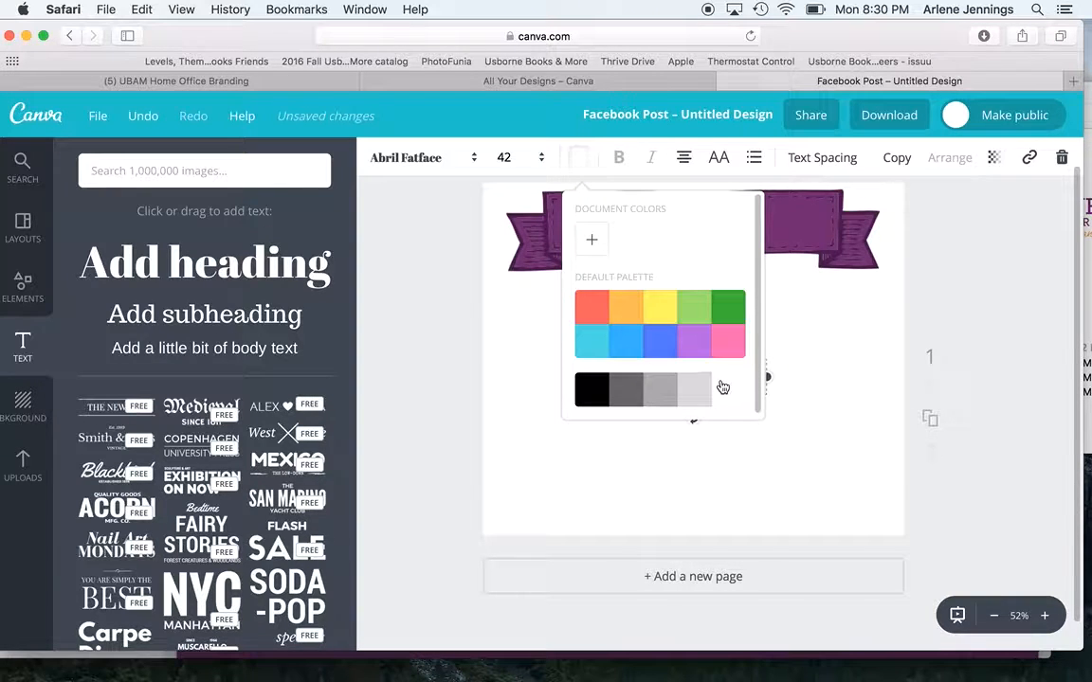
click(819, 346)
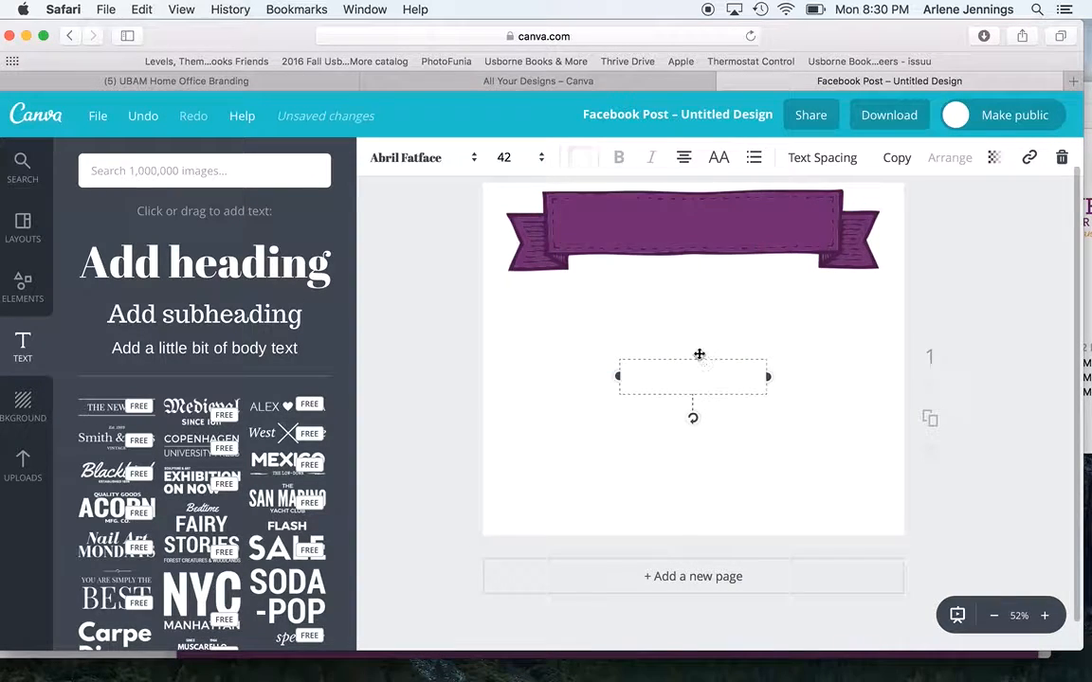
drag(699, 360, 689, 204)
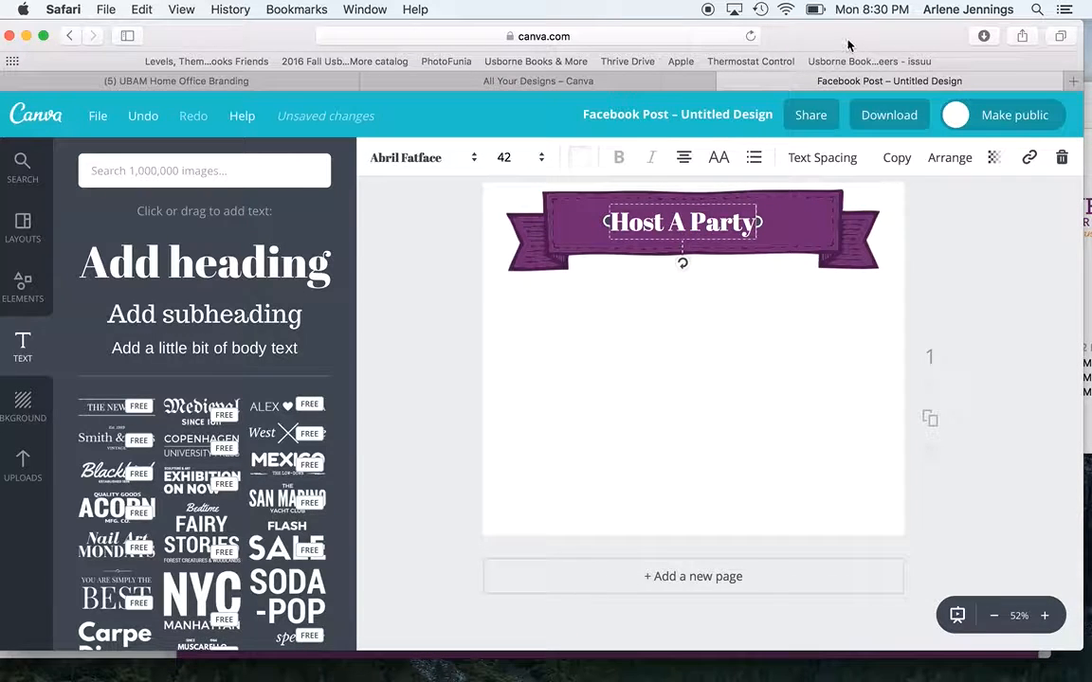
Step: Check the main header font specification in 2016_BrandingGuide.pdf, and set the "Host A Party" heading's font in Canva to Aleo
drag(850, 39, 927, 80)
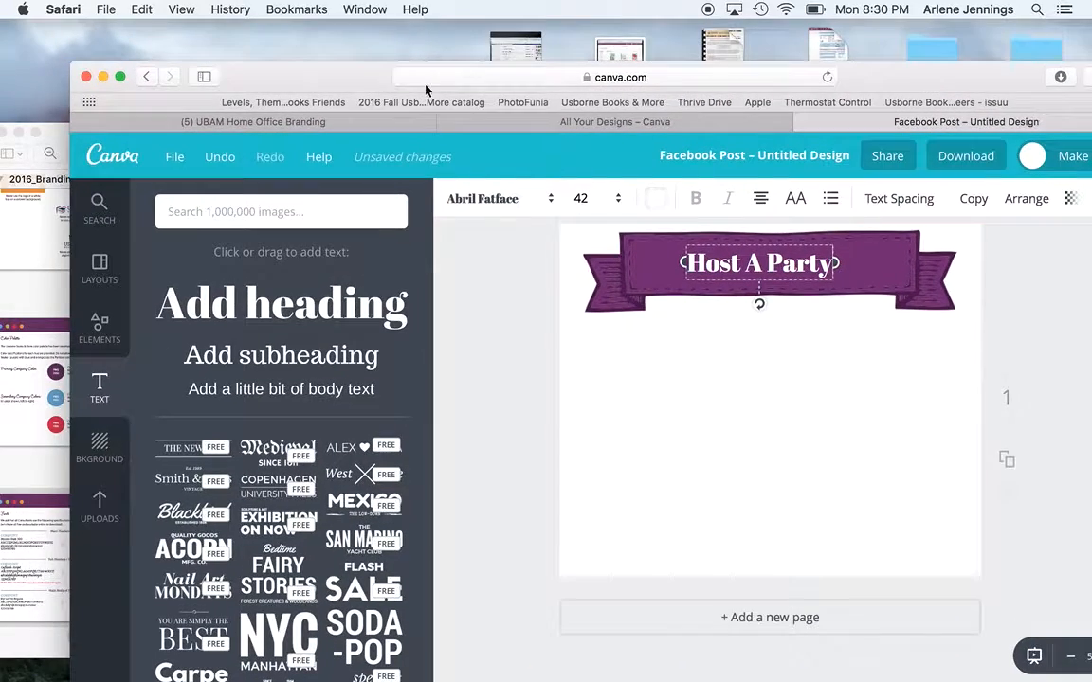
click(5, 273)
scroll(256, 326, up, 3)
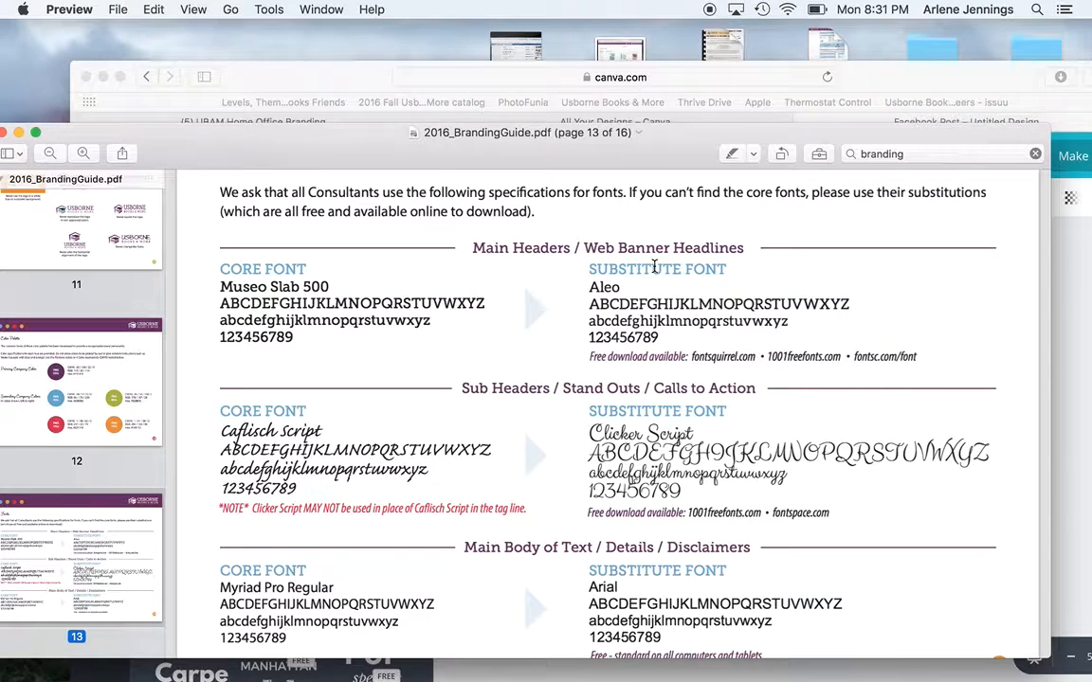
scroll(417, 284, down, 5)
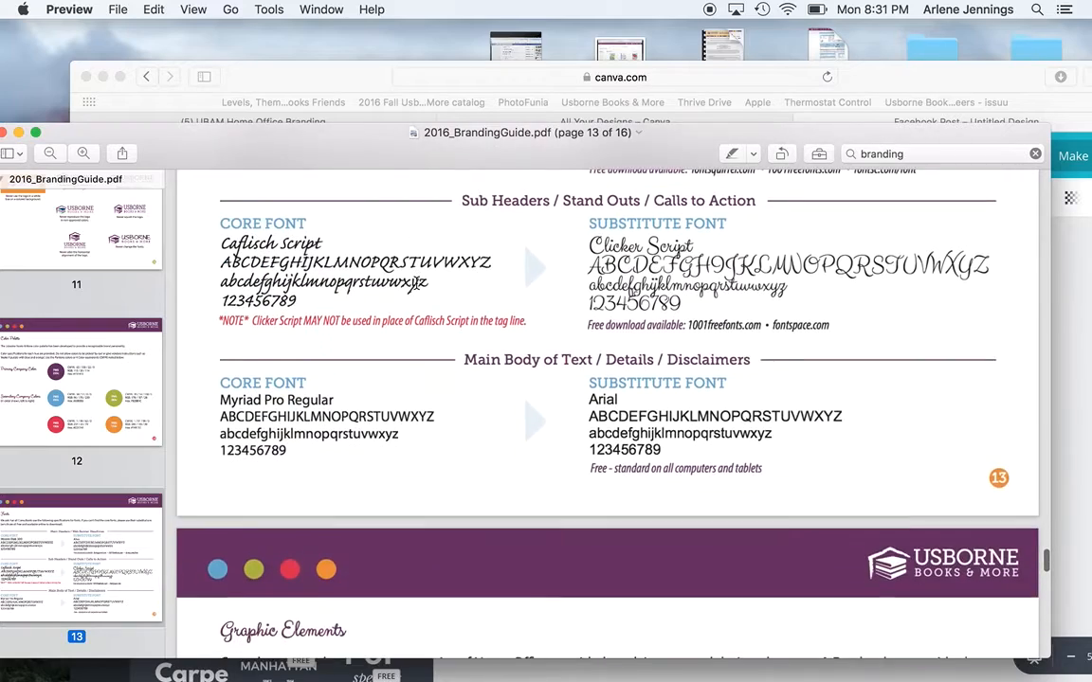
scroll(417, 282, up, 5)
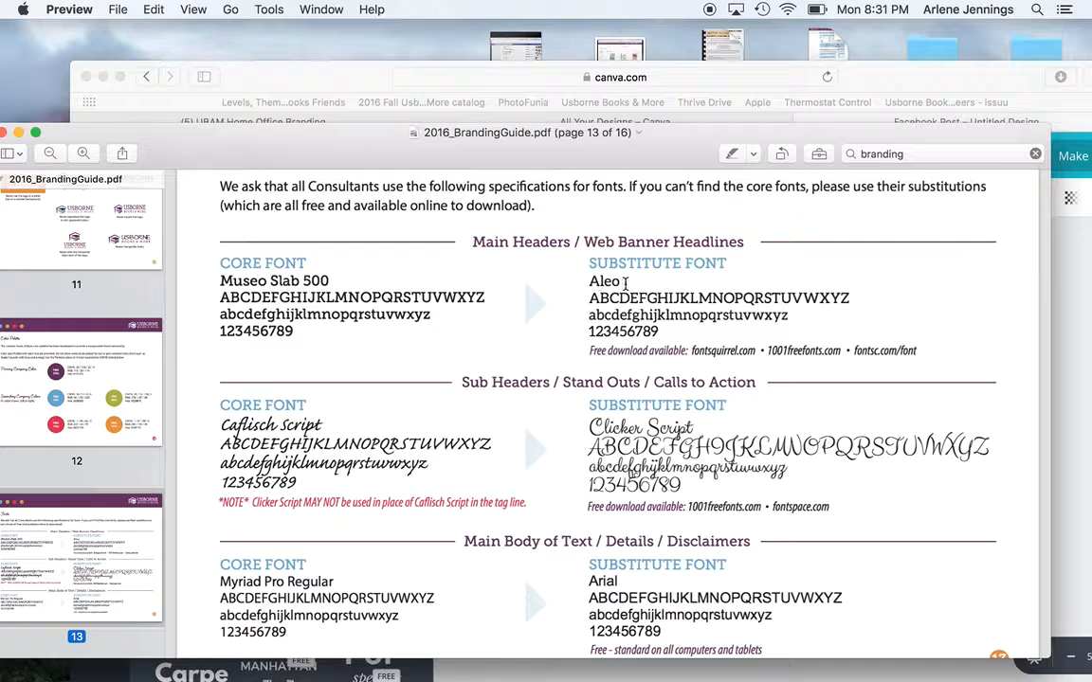
click(963, 74)
drag(963, 74, 909, 34)
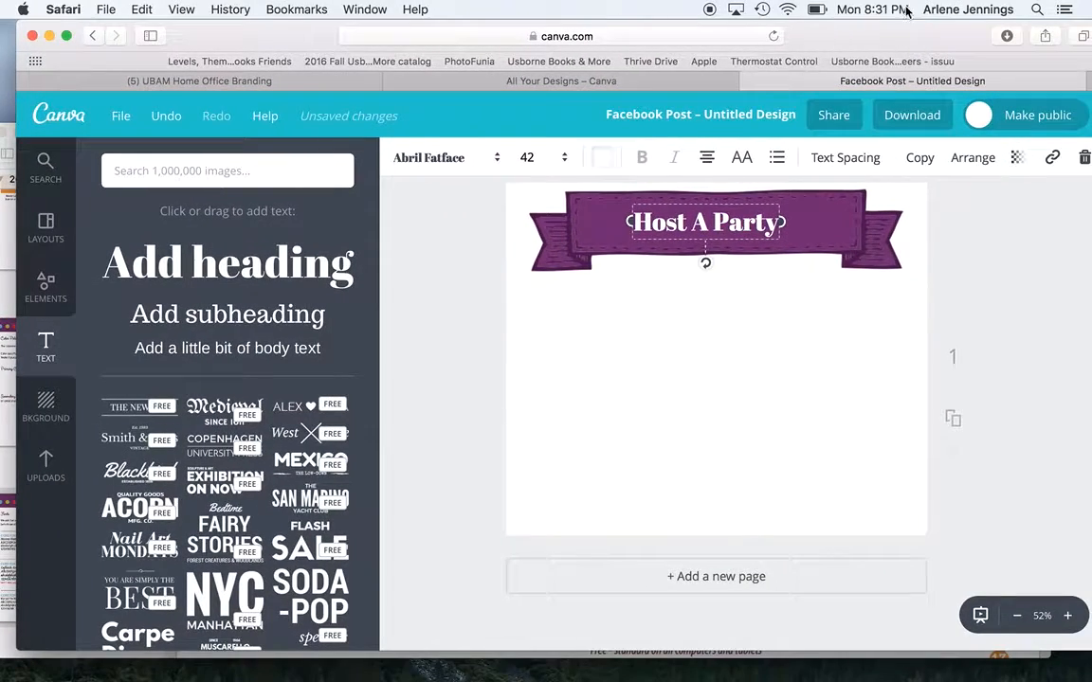
click(463, 159)
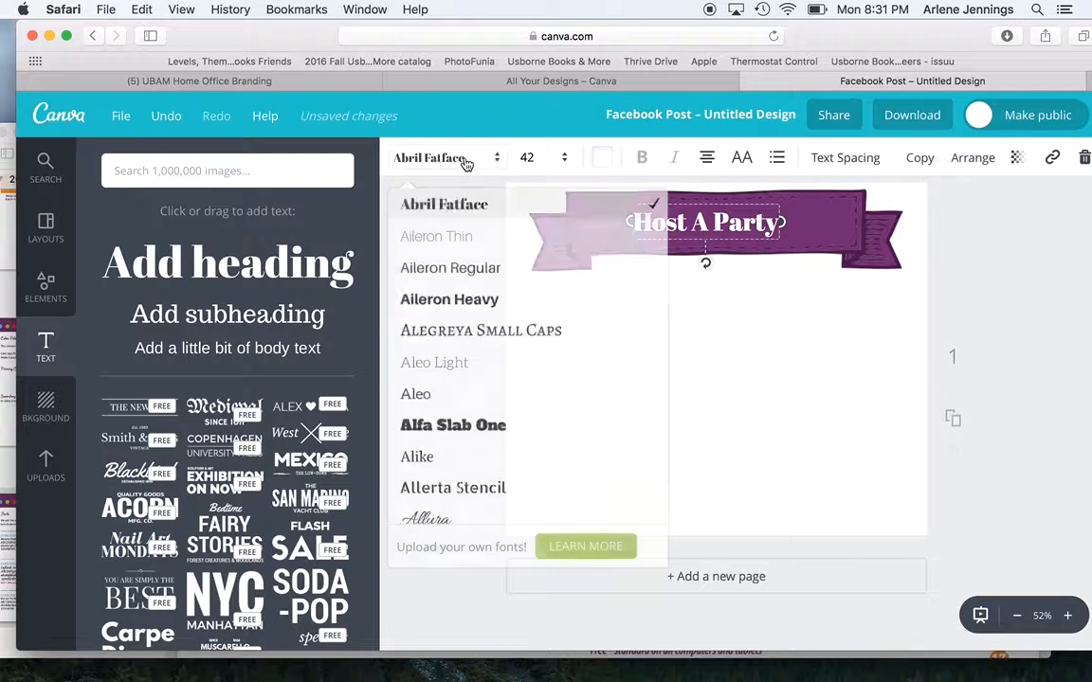
click(439, 394)
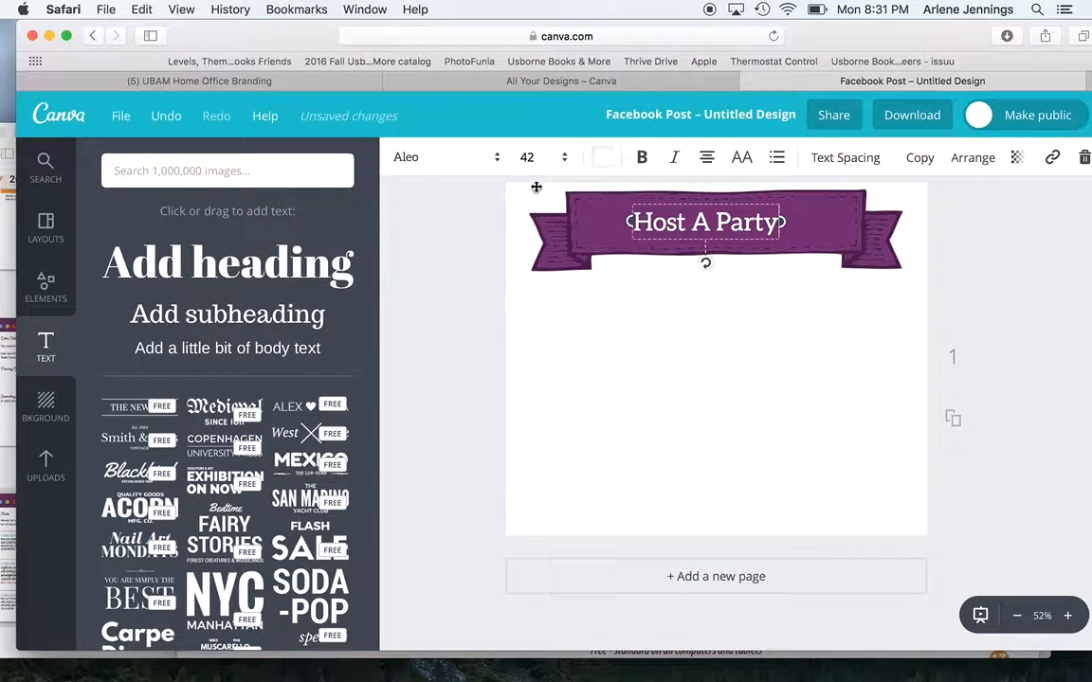
Step: Set the heading's font size to 56 and centre it on the purple banner
click(565, 163)
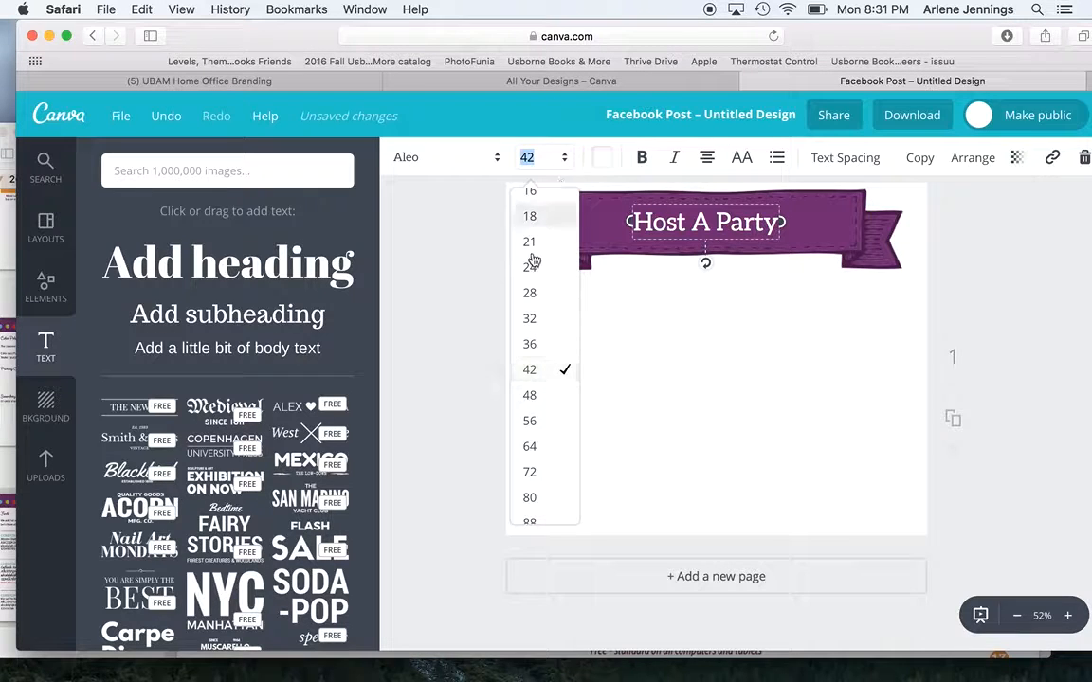
click(528, 423)
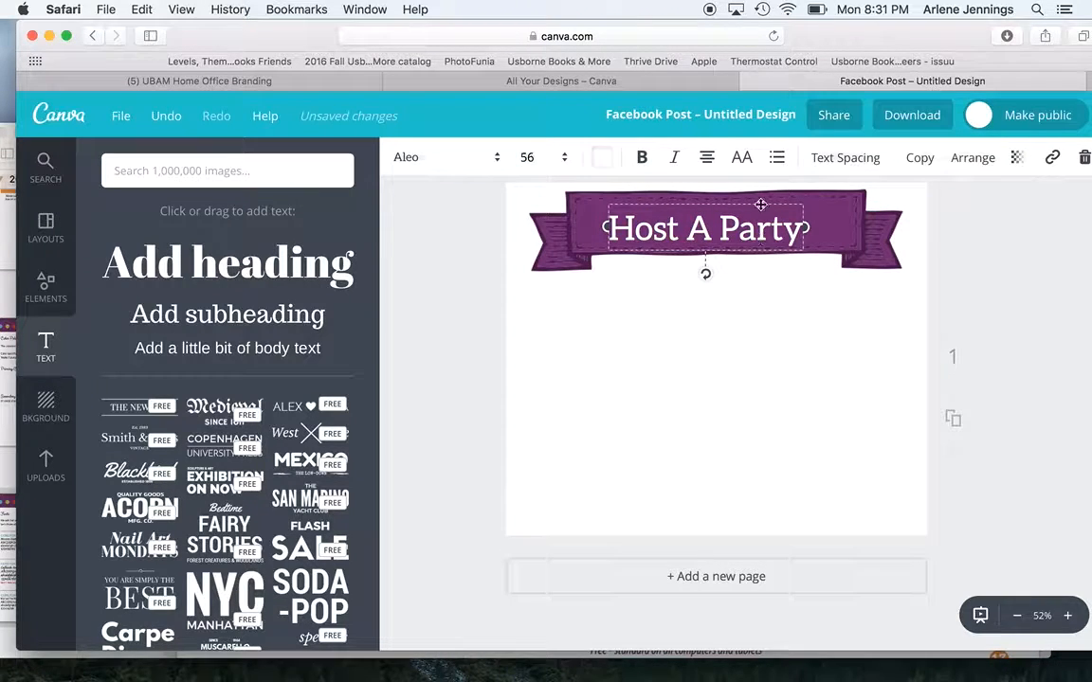
drag(720, 201, 730, 196)
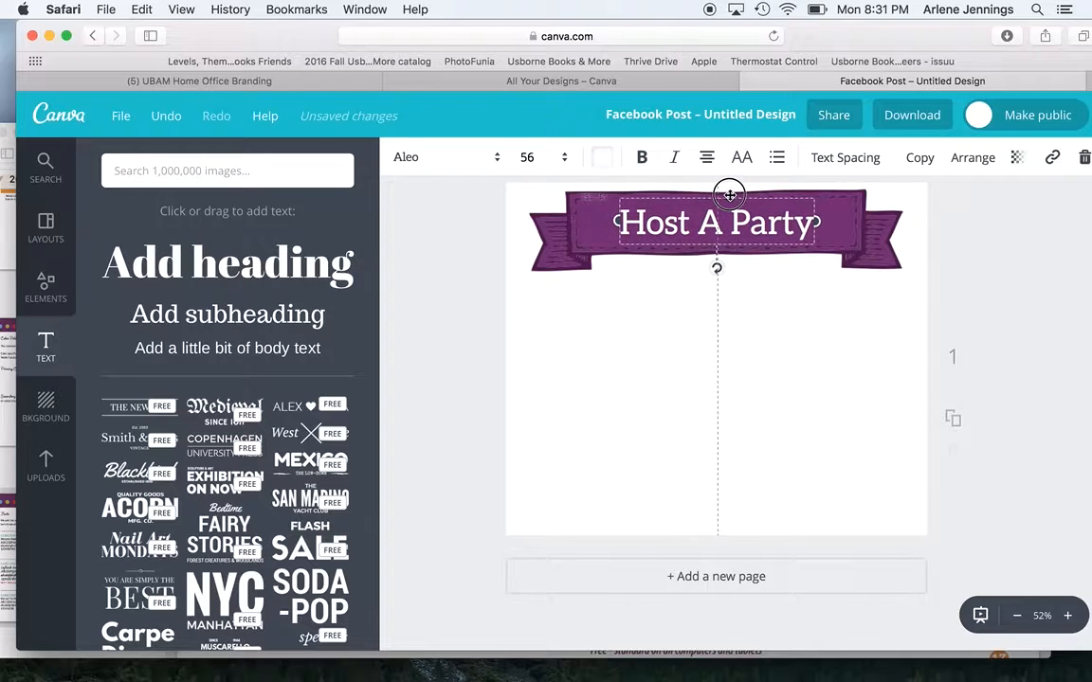
click(823, 354)
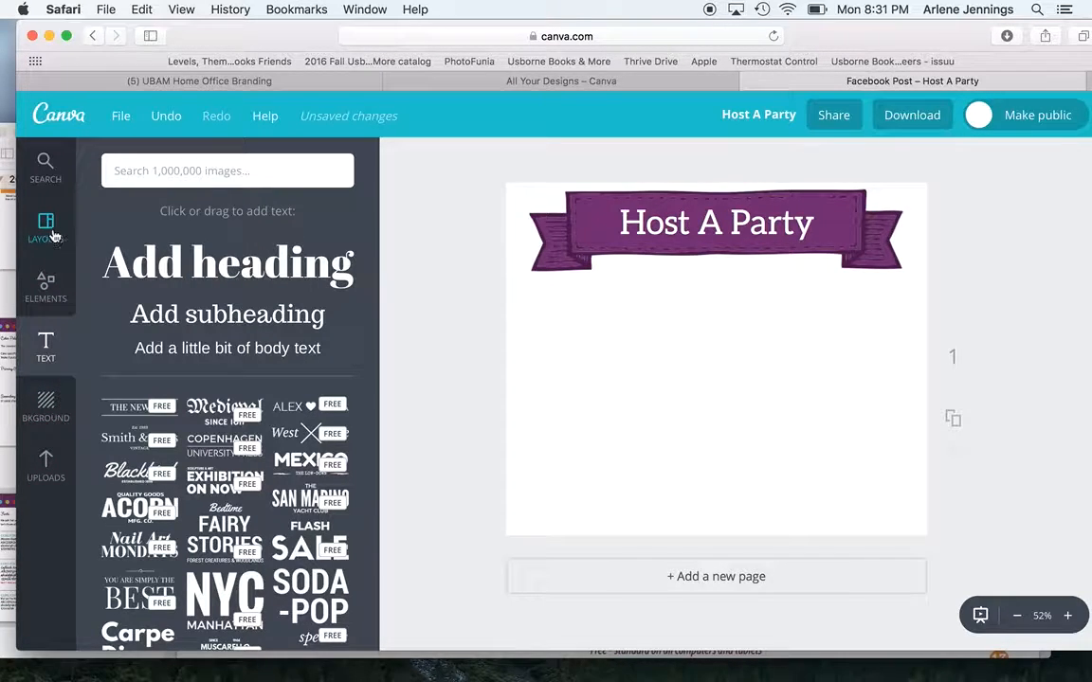
Step: Add the wavy-edged round badge from the Shapes elements to the design
click(43, 290)
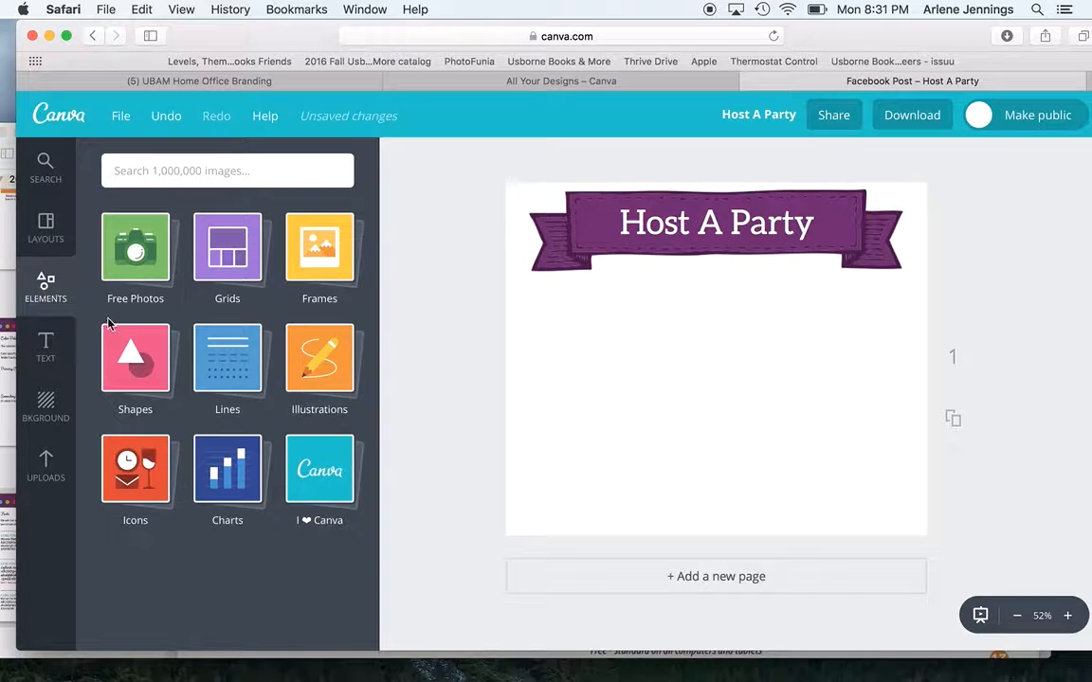
click(134, 364)
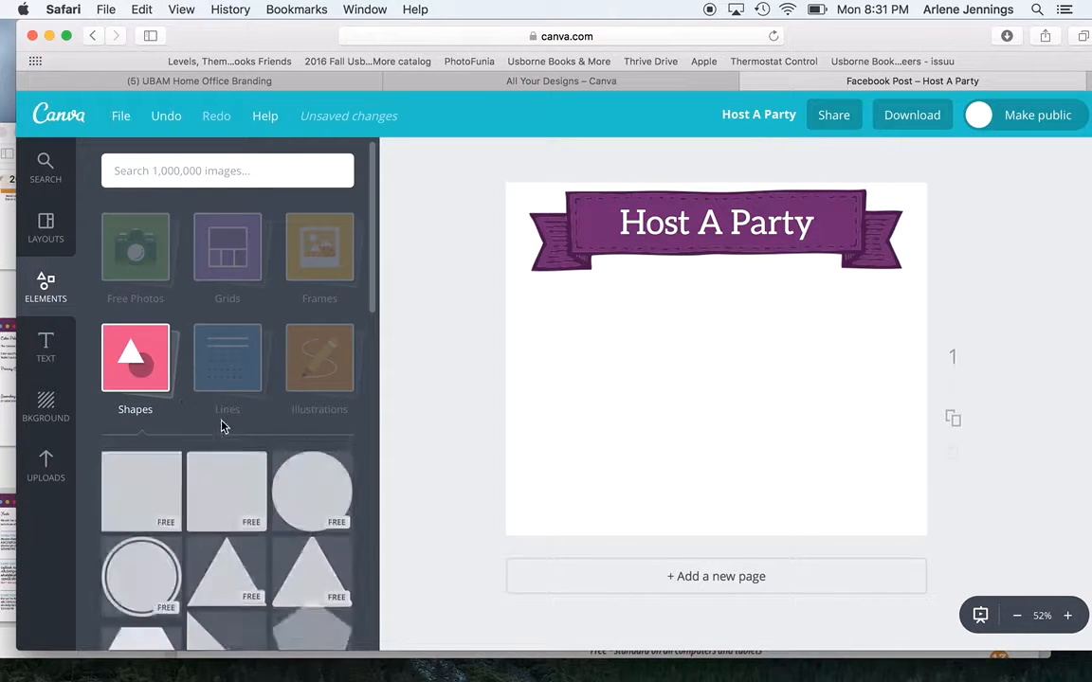
scroll(228, 431, down, 5)
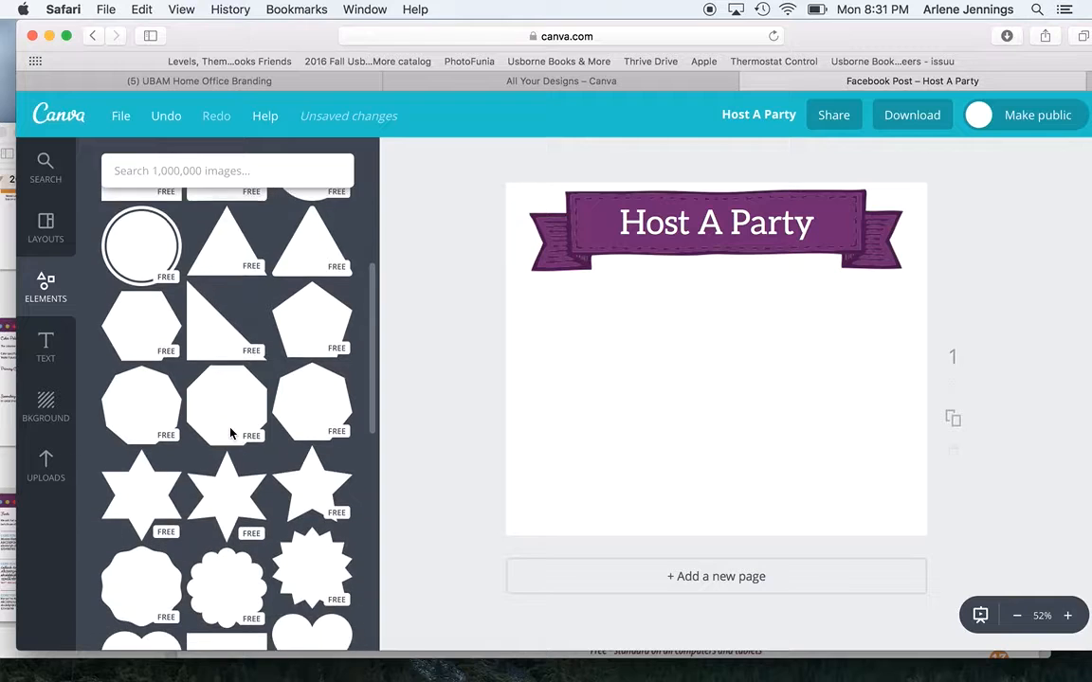
scroll(230, 433, down, 4)
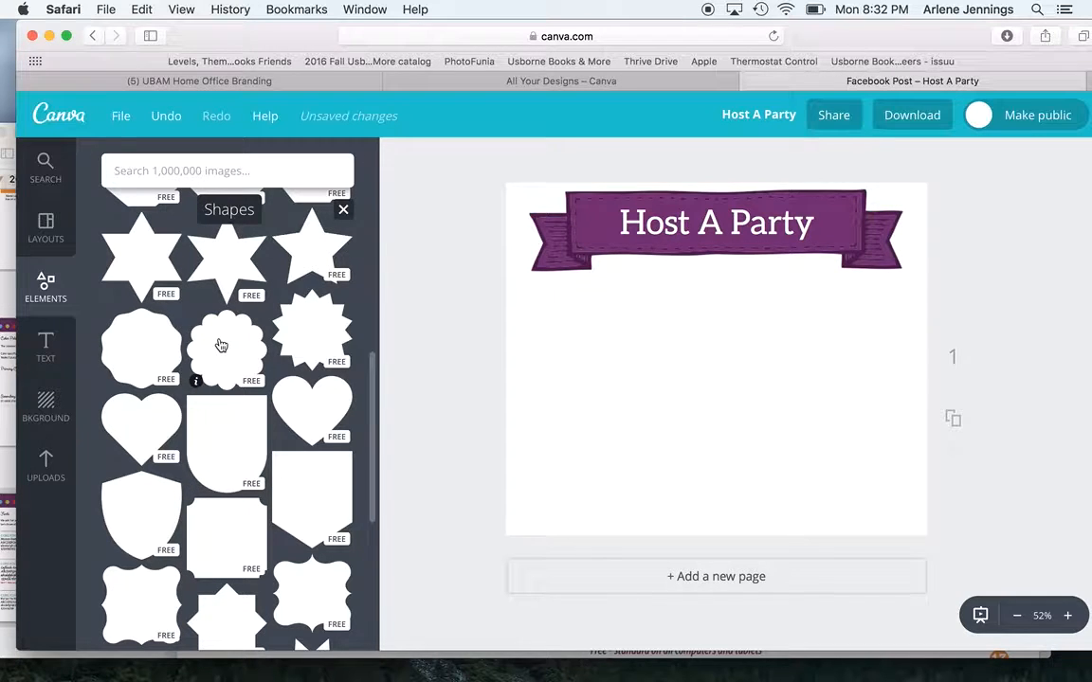
click(146, 348)
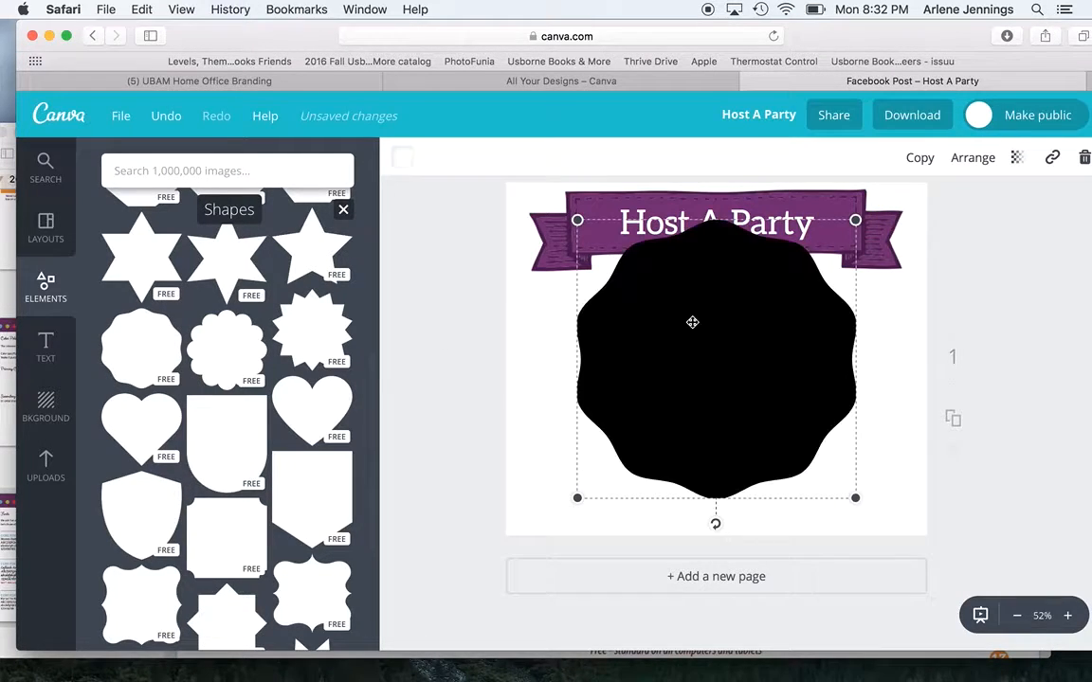
Step: Shrink the wavy-edged round badge and place it in the left part of the design, below the purple banner
drag(698, 319, 628, 317)
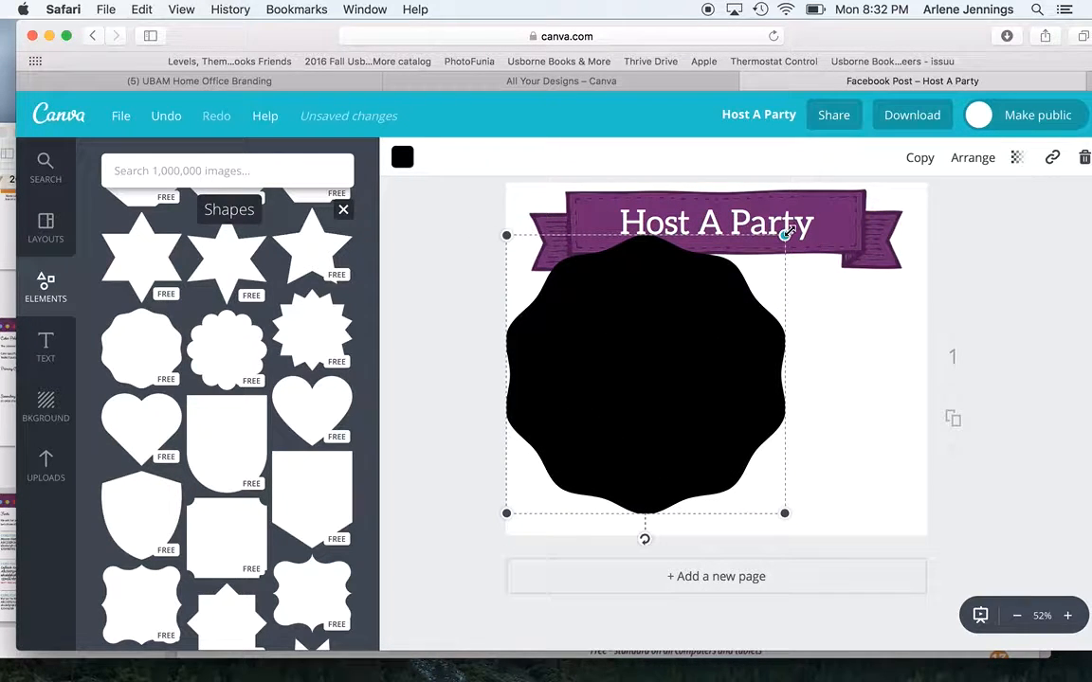
drag(783, 235, 708, 310)
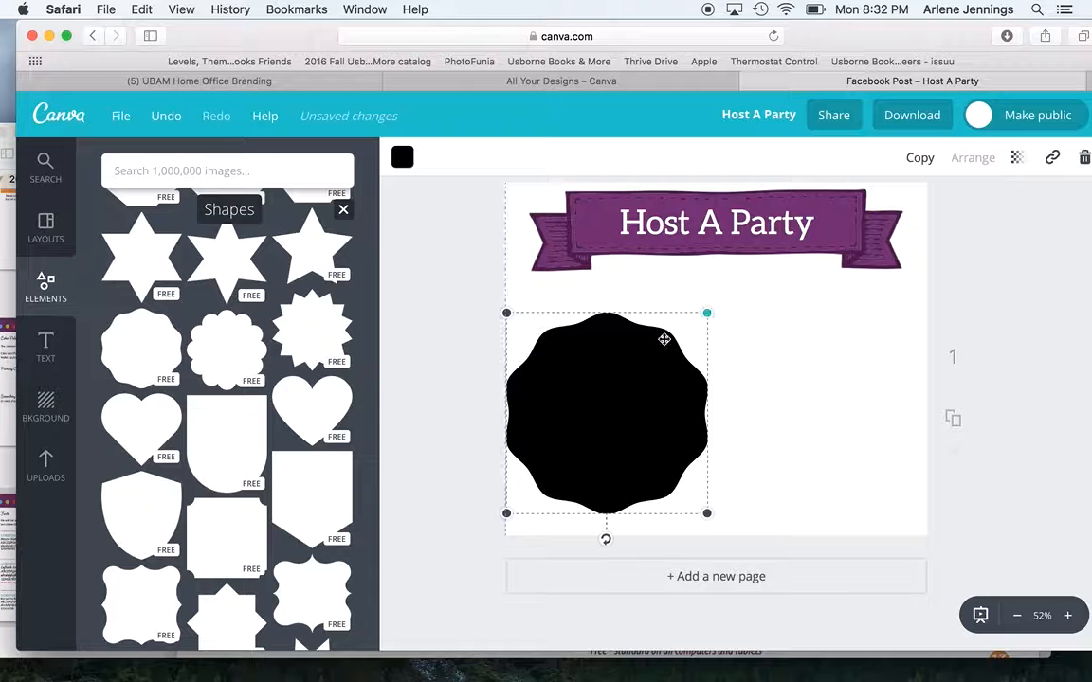
drag(625, 360, 648, 342)
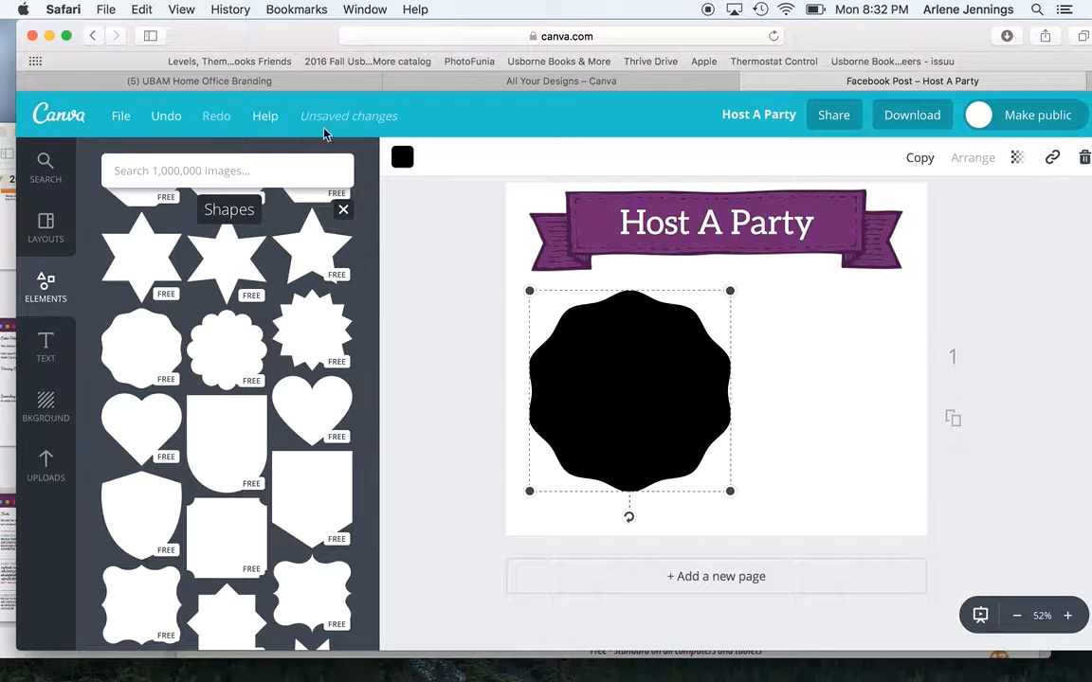
Step: Copy the hex code 60B0E6 of the blue secondary company colour PMS 292c from the colour palette page in 2016_BrandingGuide.pdf
drag(212, 37, 337, 43)
click(19, 299)
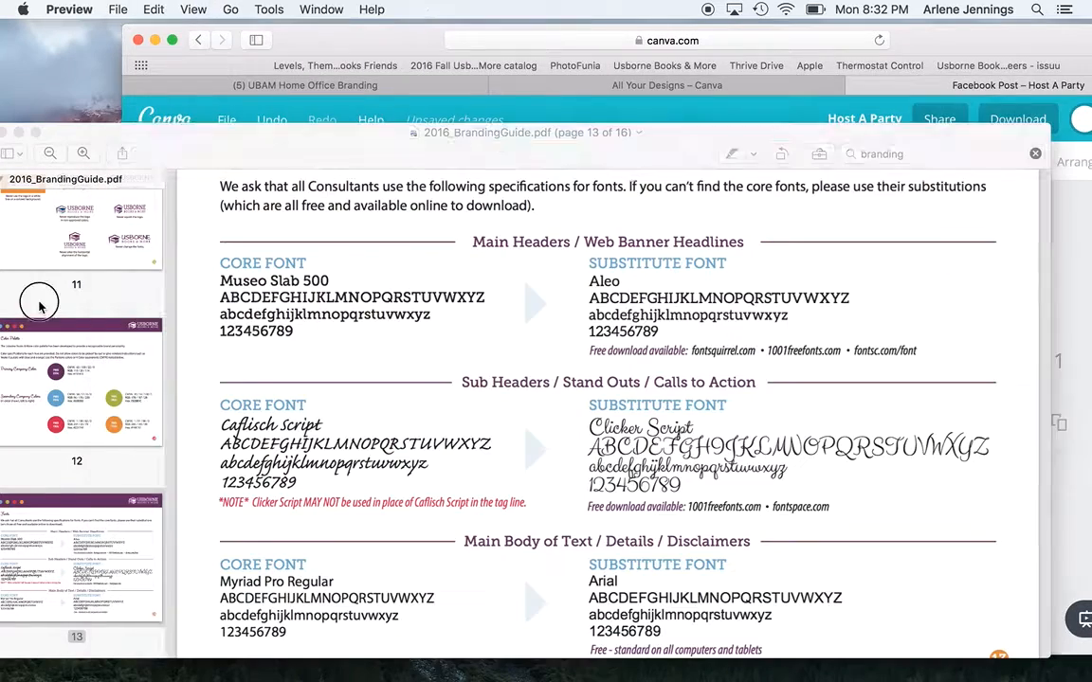
click(115, 396)
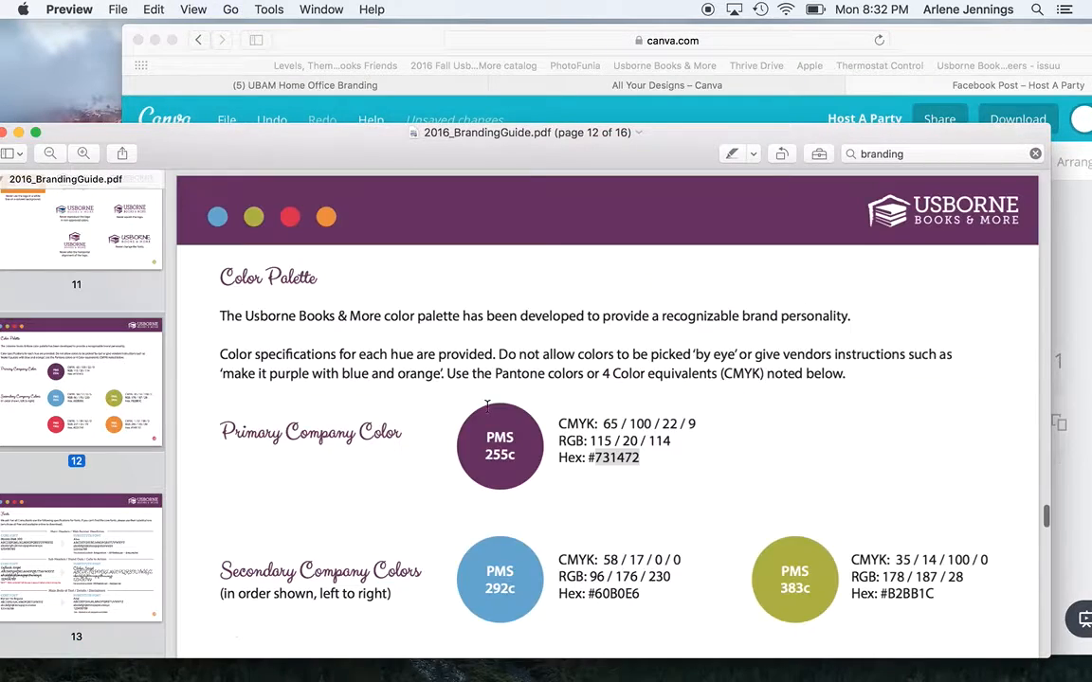
scroll(509, 413, down, 3)
scroll(509, 413, down, 2)
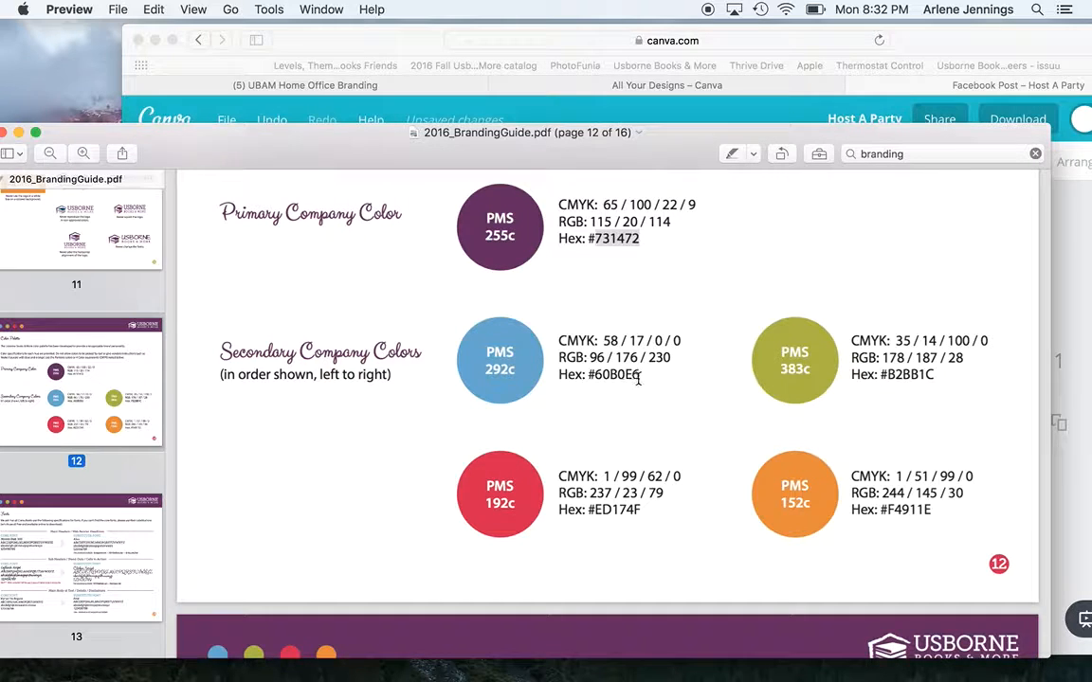
drag(637, 378, 594, 379)
key(super+c)
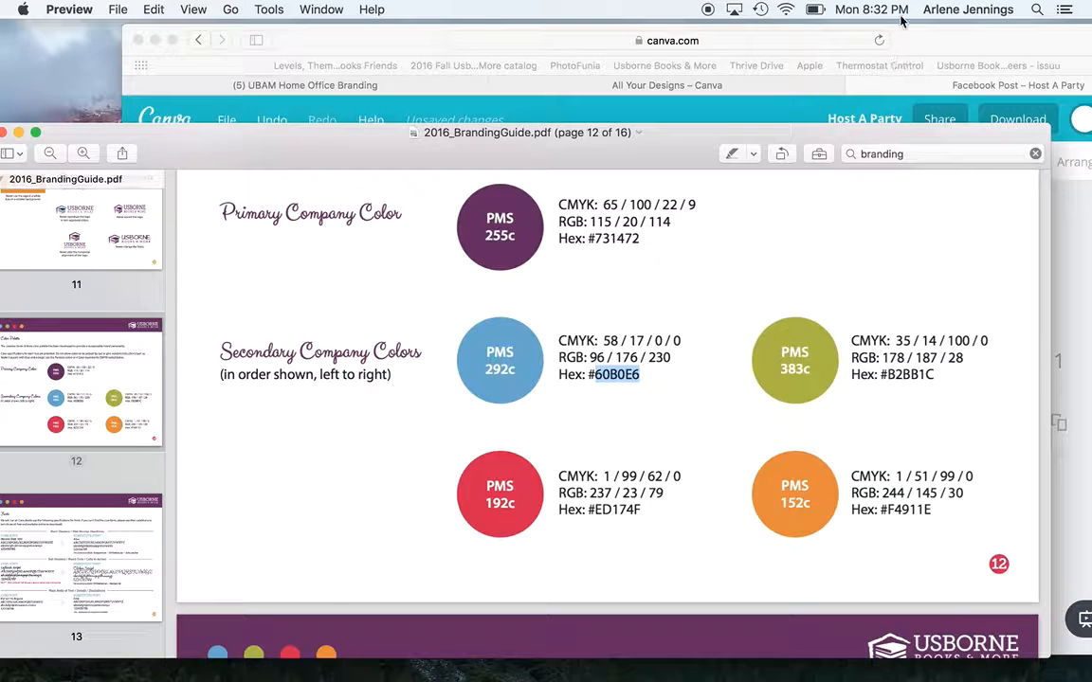
Step: Return to Canva and set the badge's fill to the custom colour code 60B0E6
click(948, 38)
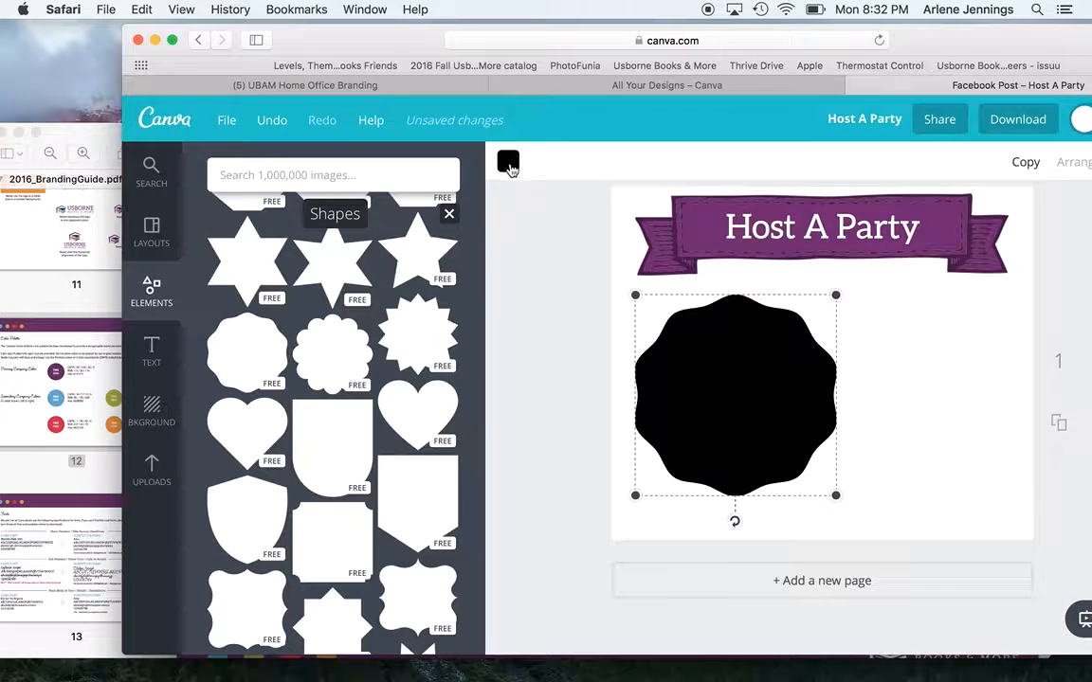
click(509, 162)
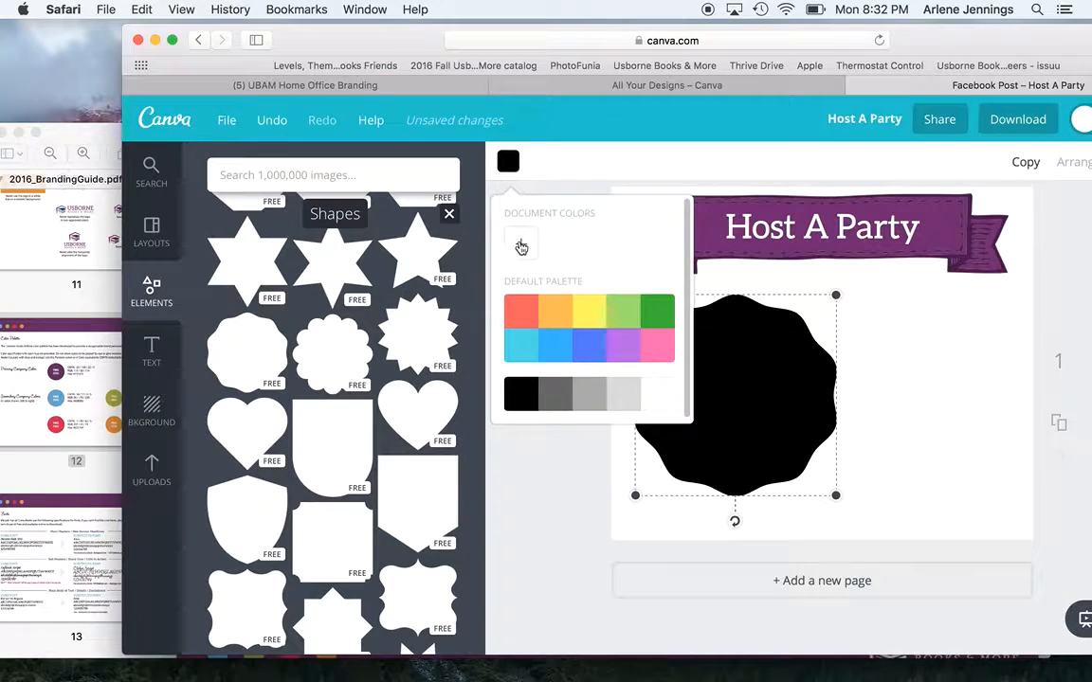
click(520, 246)
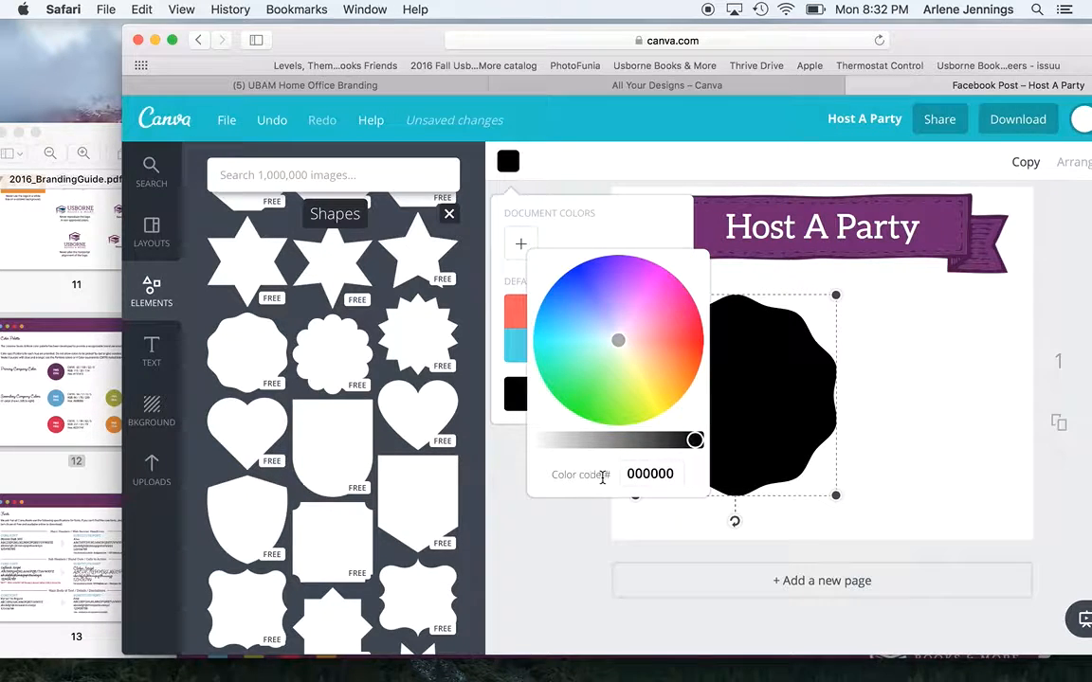
drag(625, 475, 676, 473)
key(super+v)
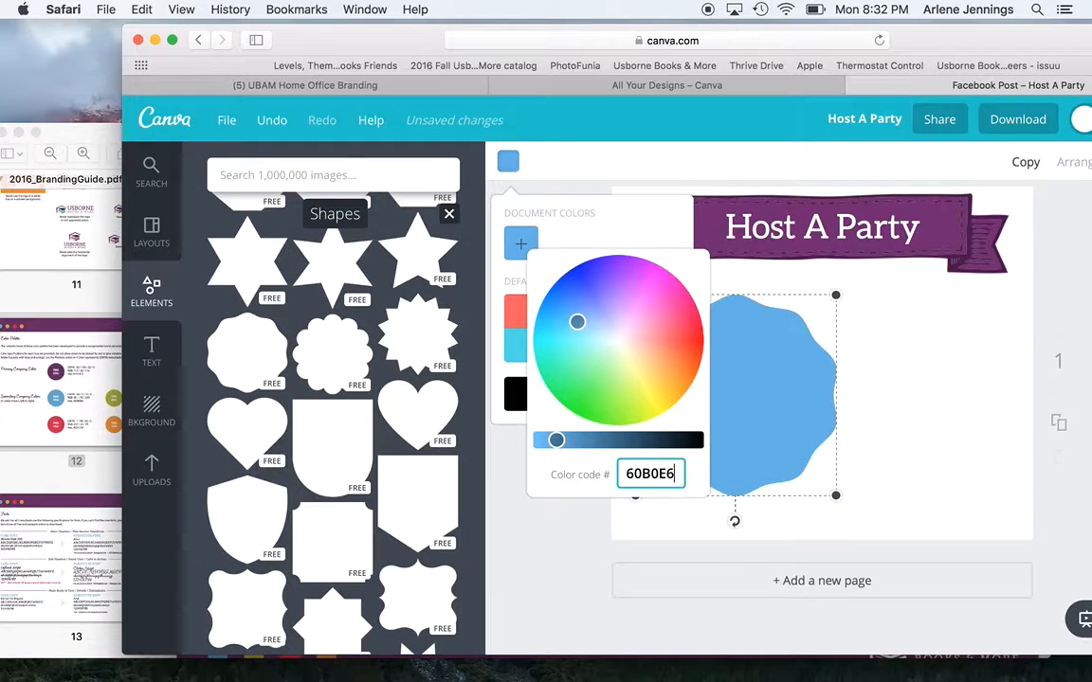
key(Return)
click(951, 430)
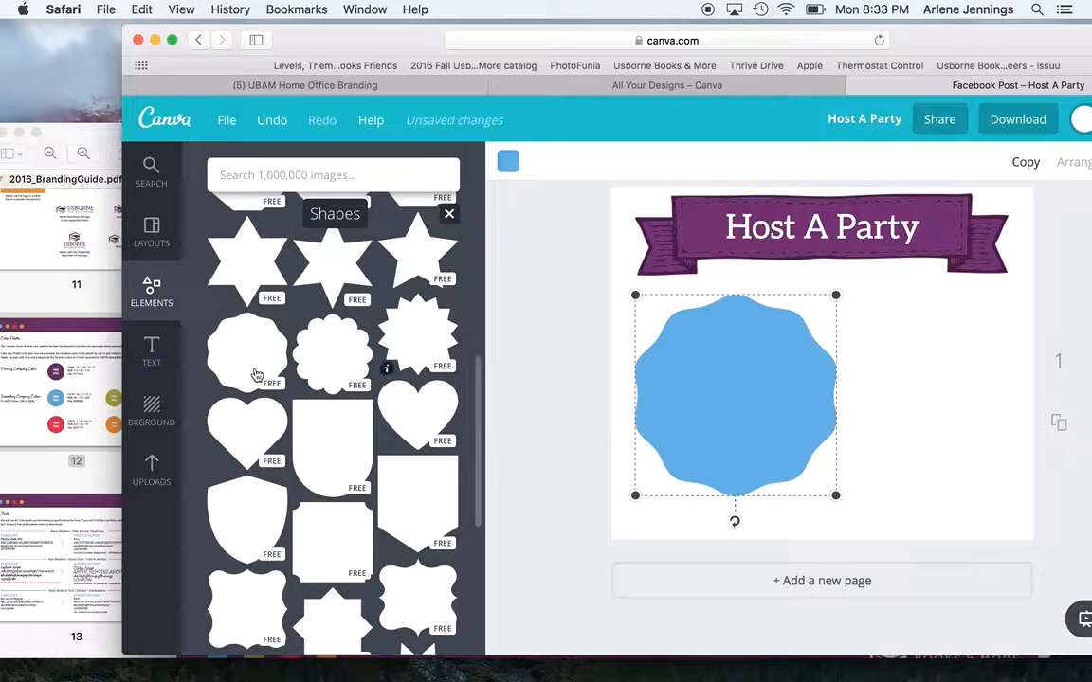
Step: Add a subheading text to the design and move it onto the upper part of the blue badge
click(151, 349)
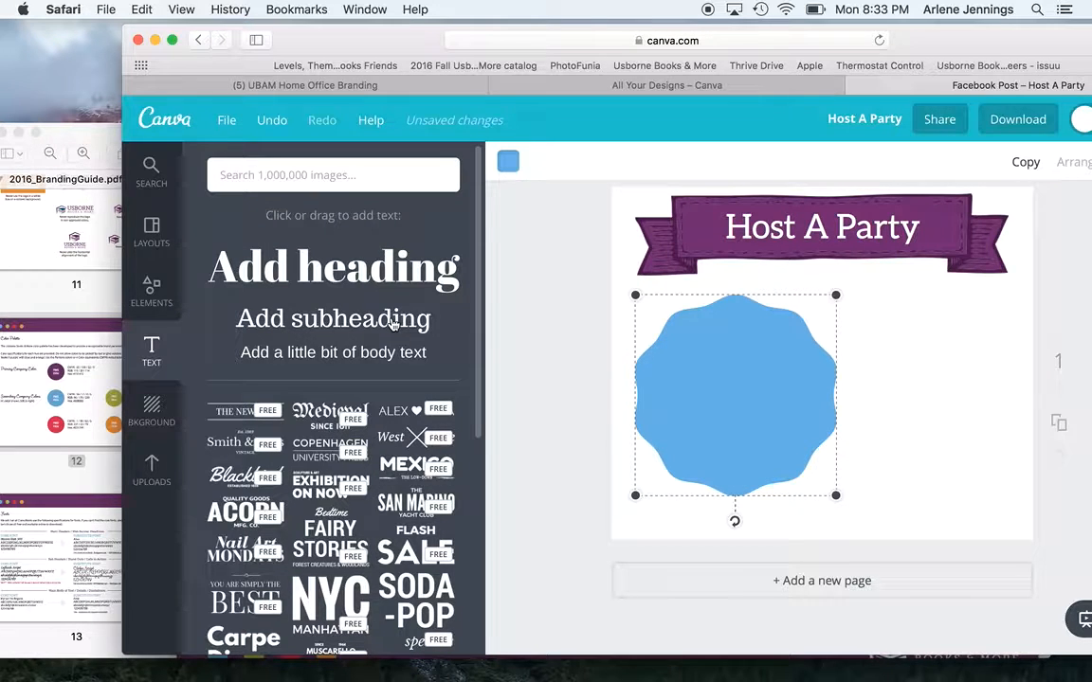
click(394, 323)
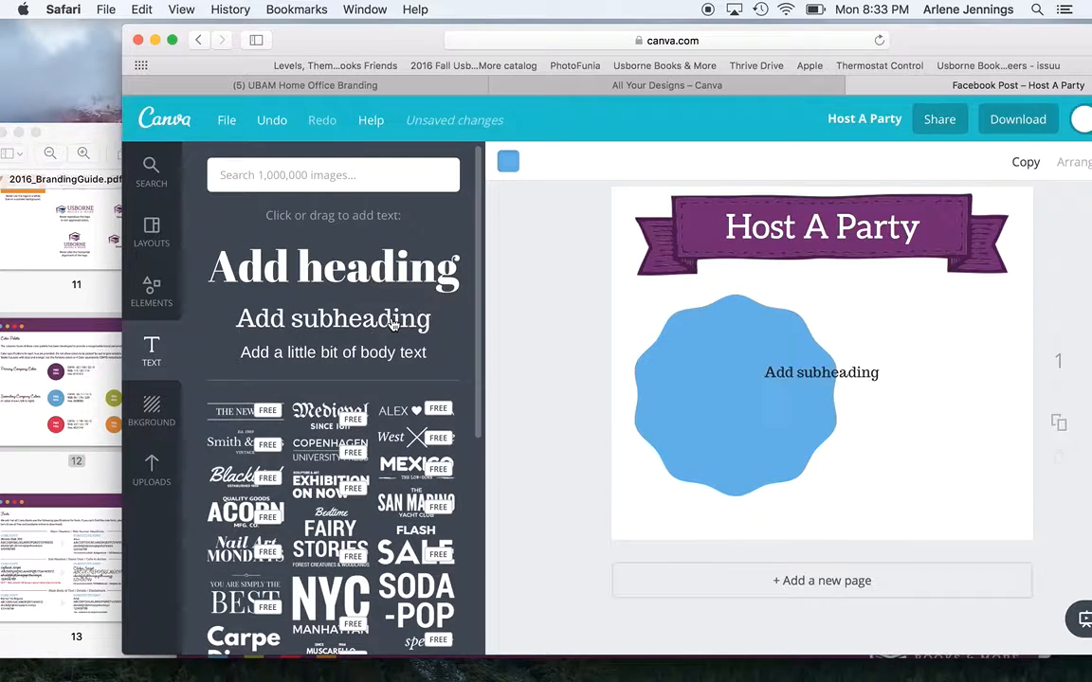
click(821, 369)
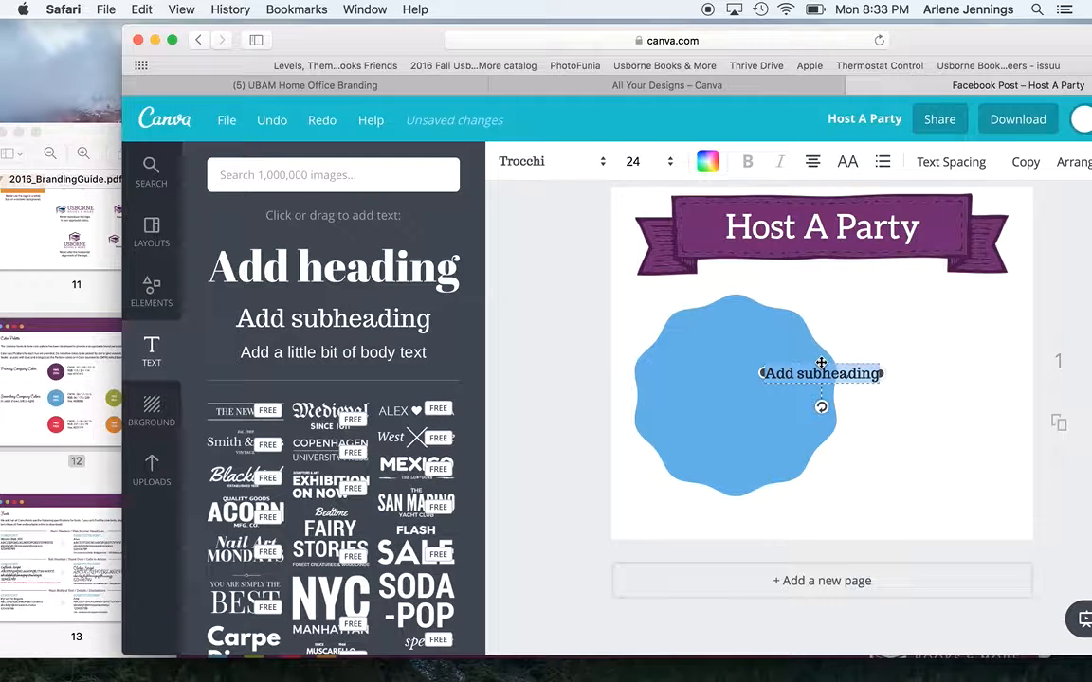
drag(820, 364, 738, 338)
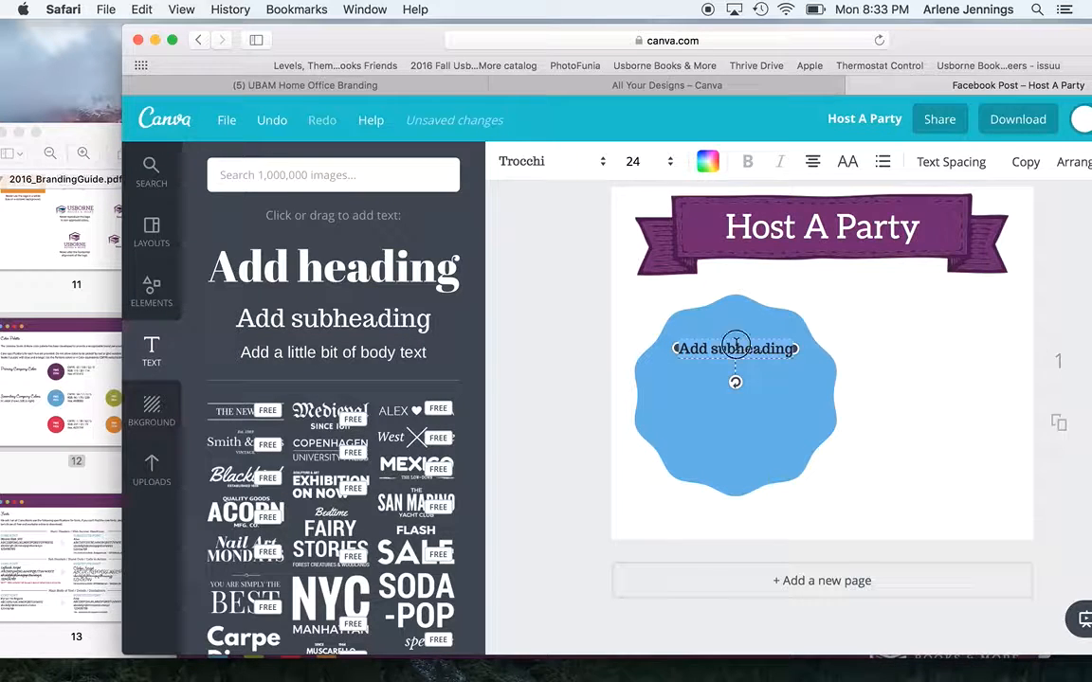
Step: Replace the subheading with "Earn an extra $50 in Free BOOKS by hosting a party in December.", then narrow its box and centre it on the badge
click(735, 343)
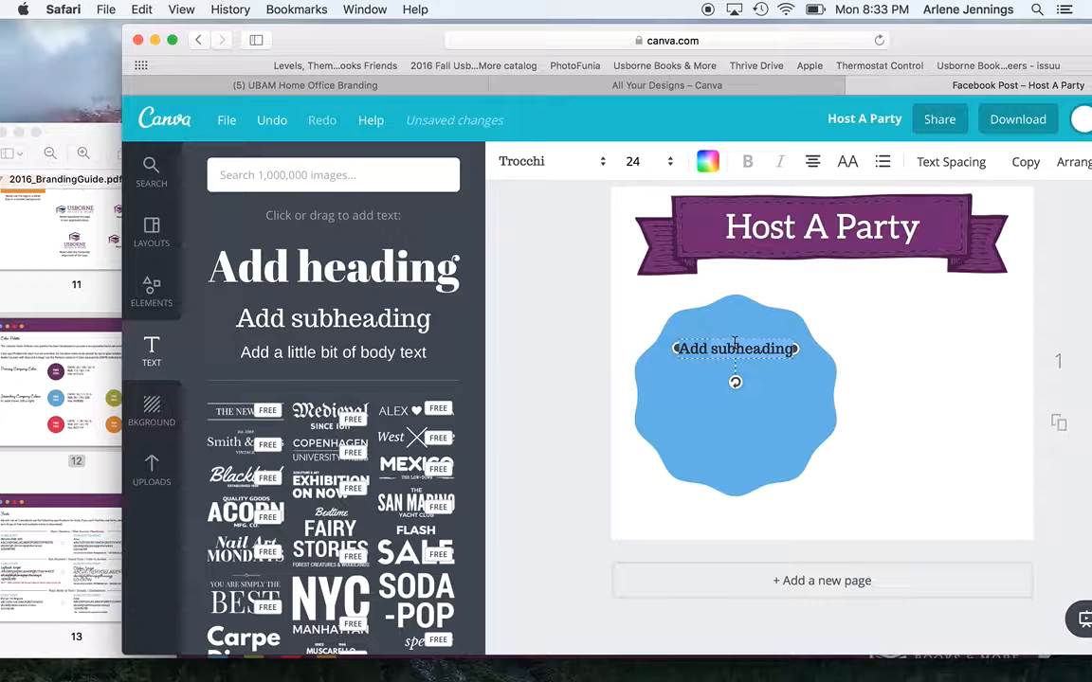
click(734, 343)
text(Earn)
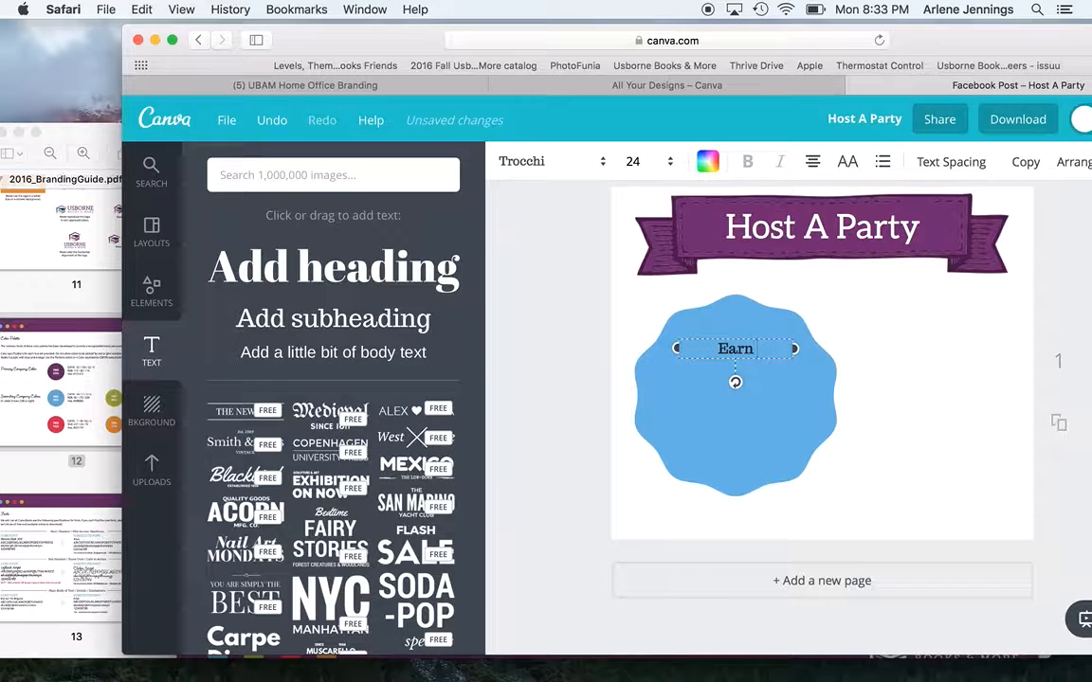
text( an extra $50 in F)
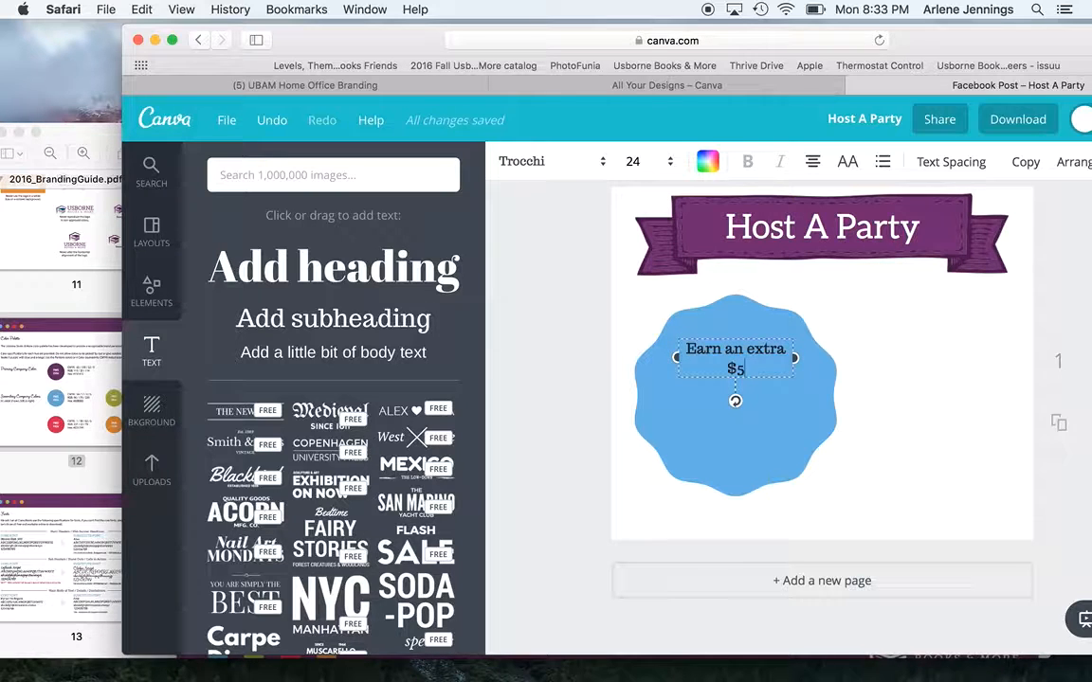
text(ree B)
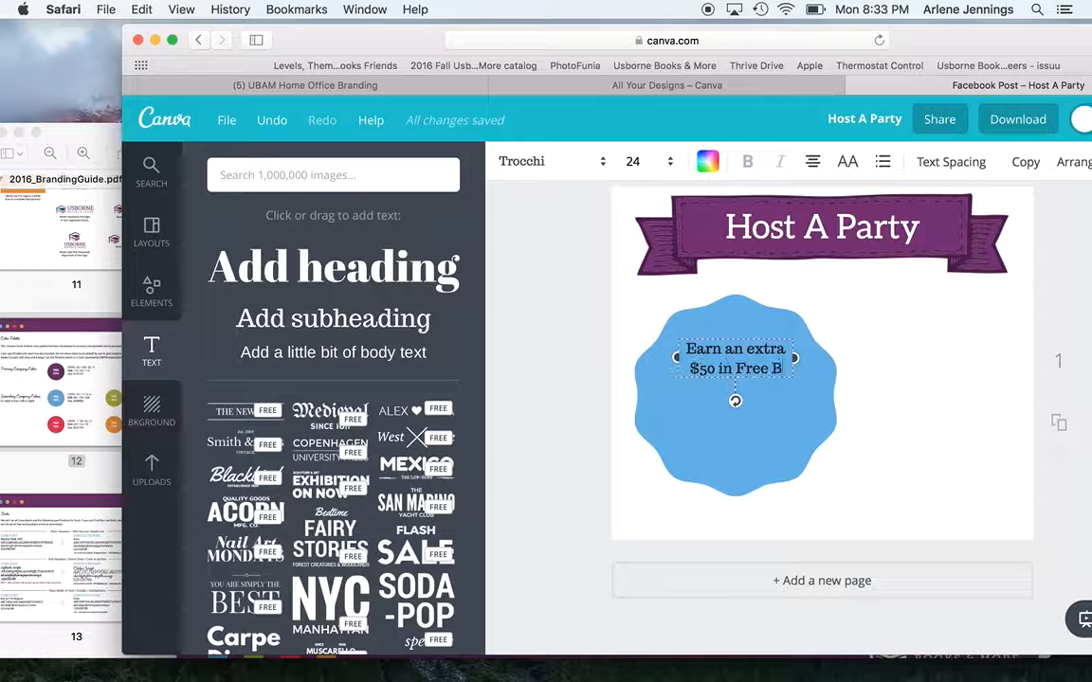
text(OOKS)
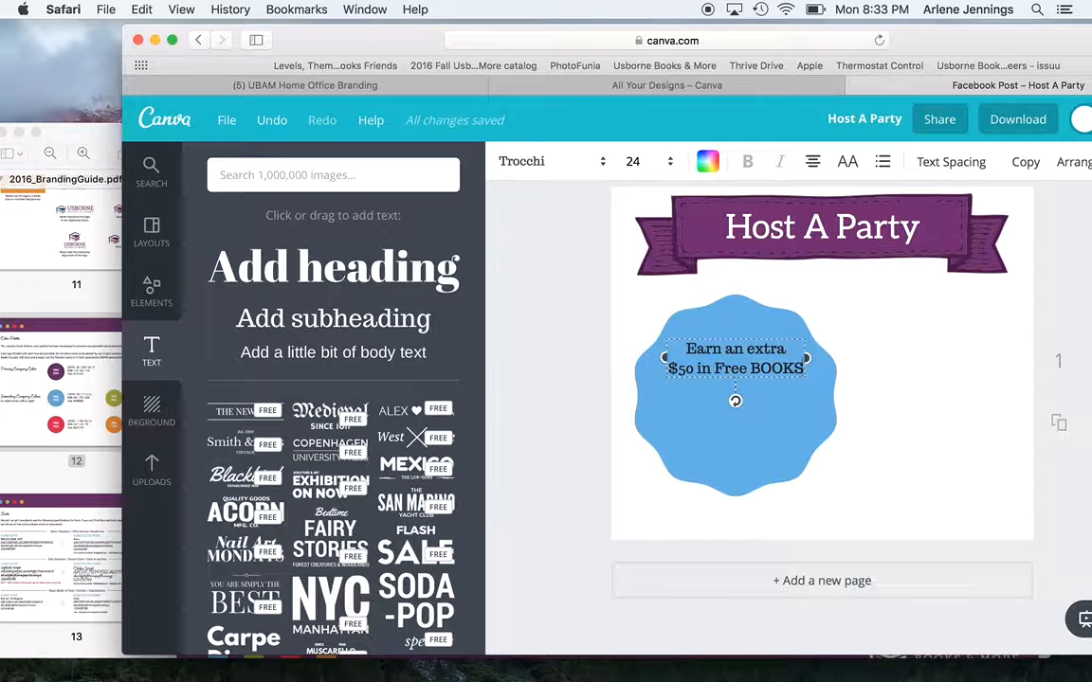
text( by hosting)
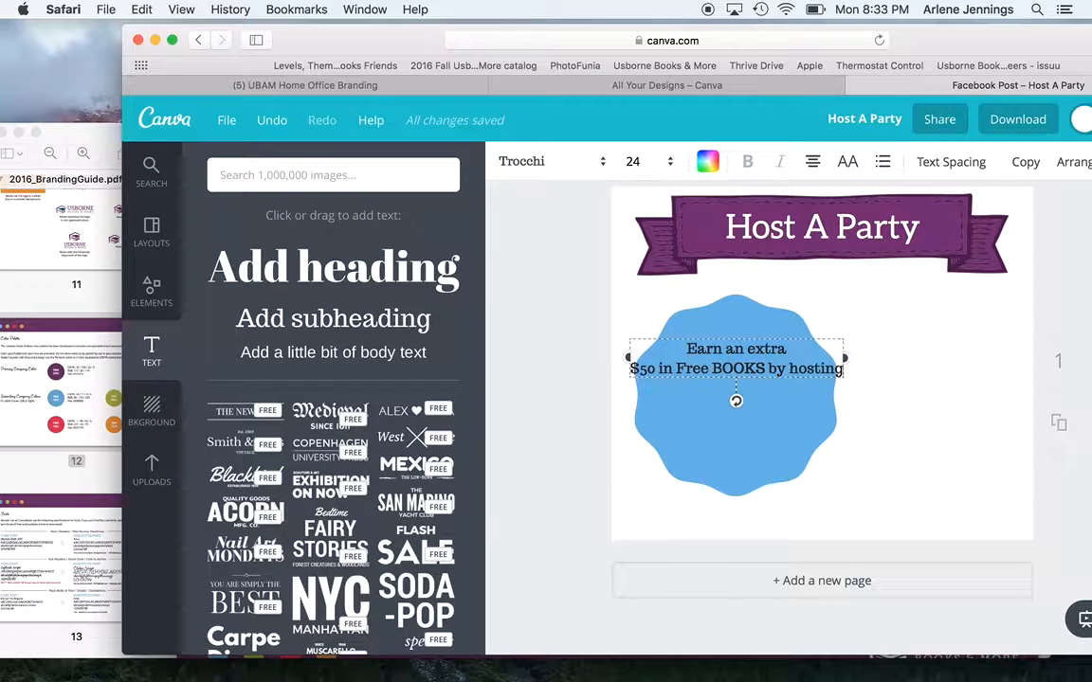
key(Return)
text(a party)
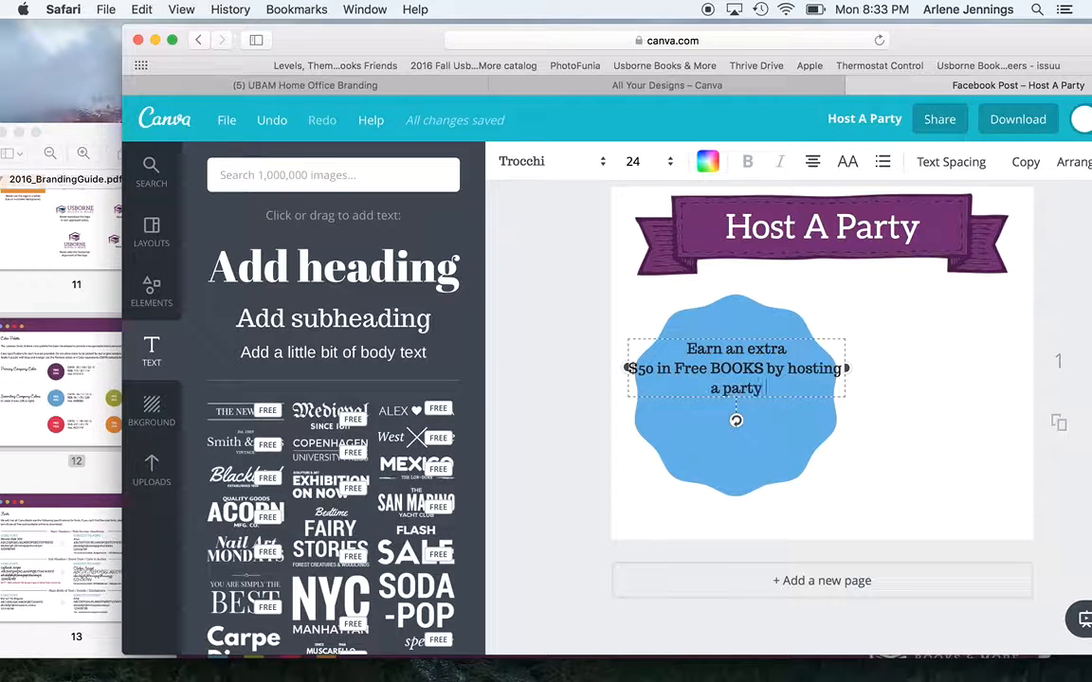
text( in Jan)
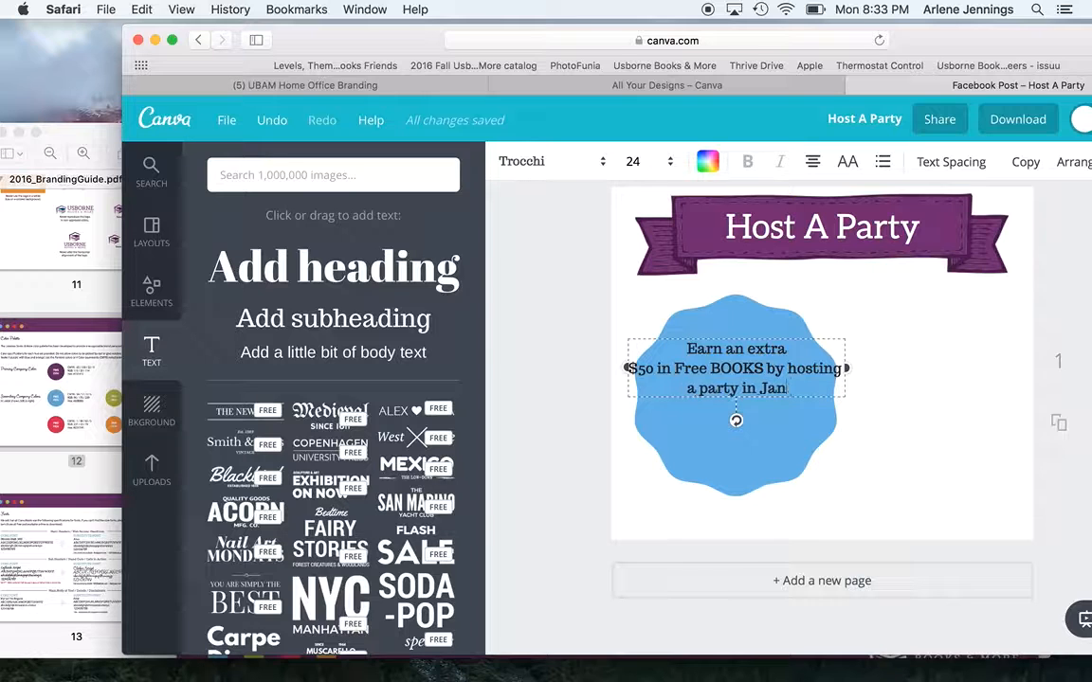
key(BackSpace)
key(BackSpace)
key(BackSpace)
text(December.)
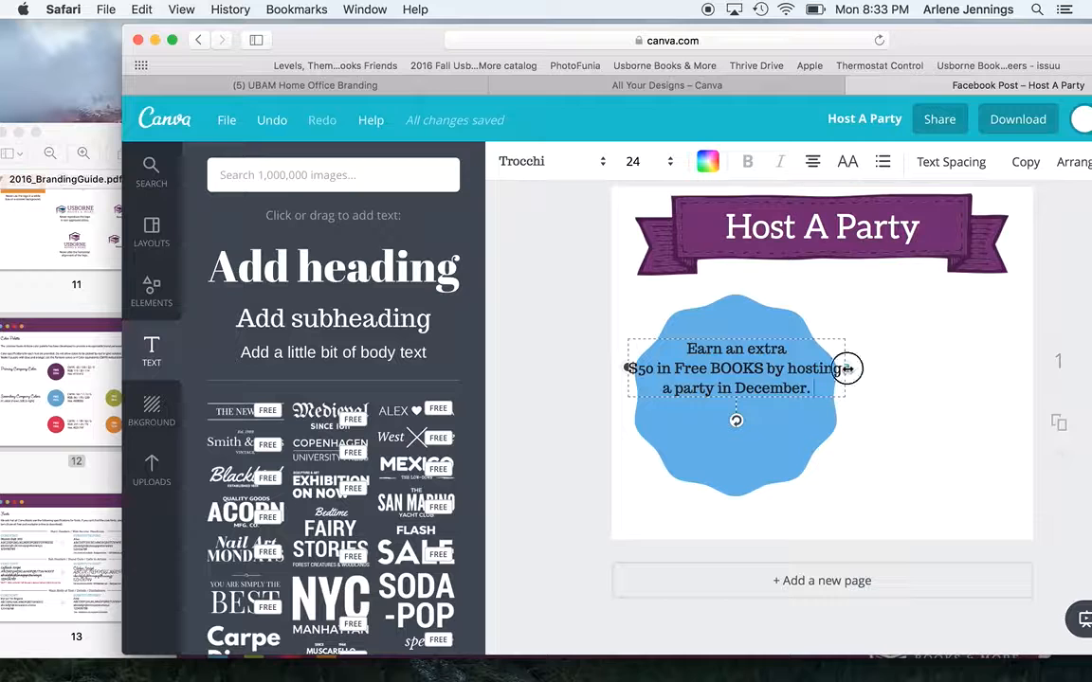
drag(846, 368, 799, 377)
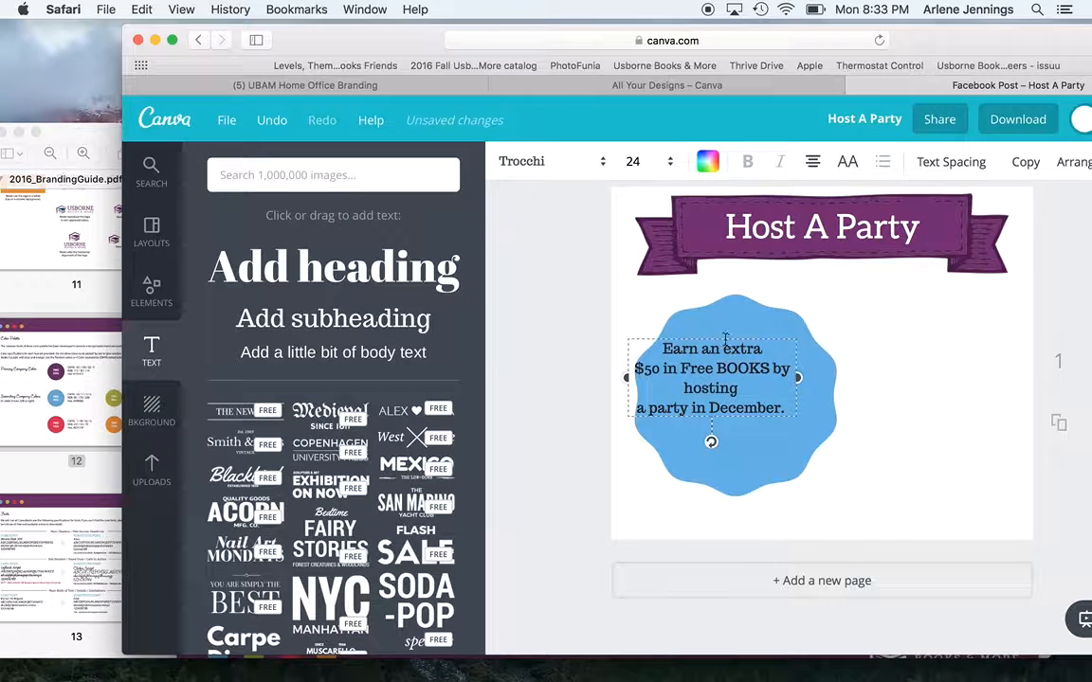
drag(725, 339, 747, 351)
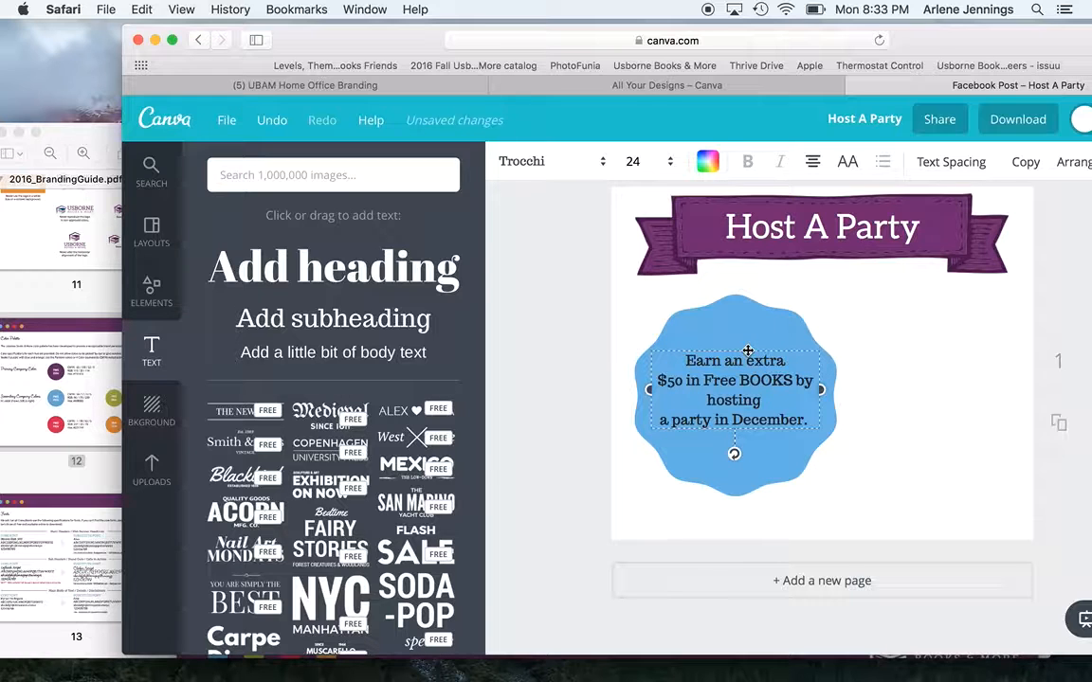
Step: Switch to 2016_BrandingGuide.pdf and review the Fonts page for the substitute font for sub headers and calls to action
click(21, 310)
scroll(295, 405, up, 10)
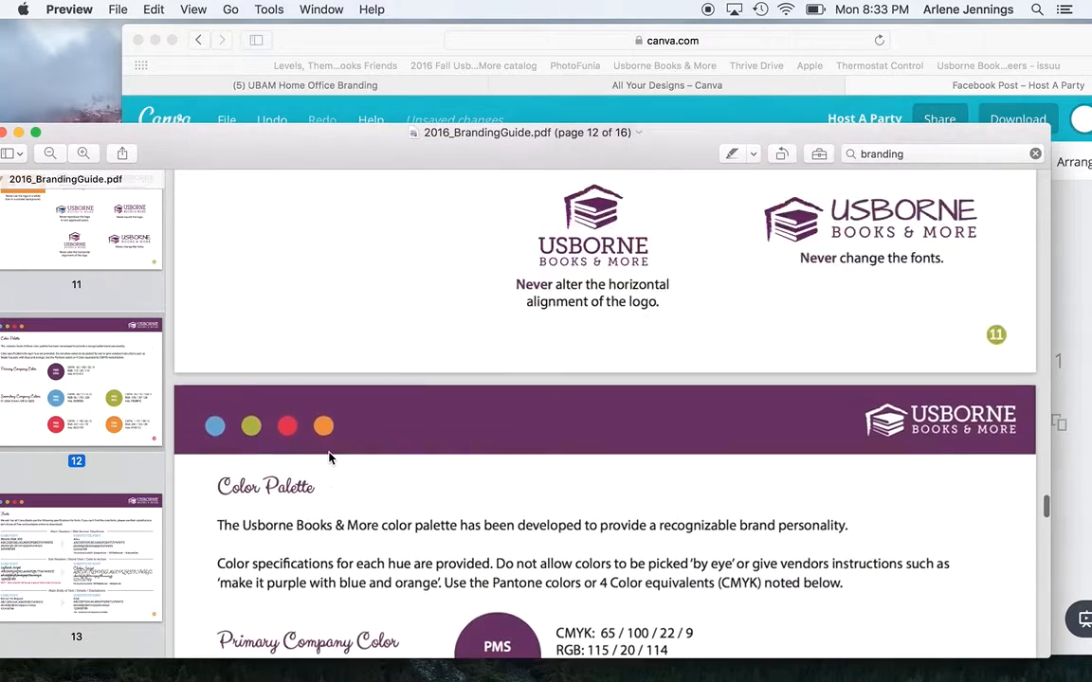
scroll(329, 457, up, 5)
scroll(329, 457, down, 5)
click(43, 615)
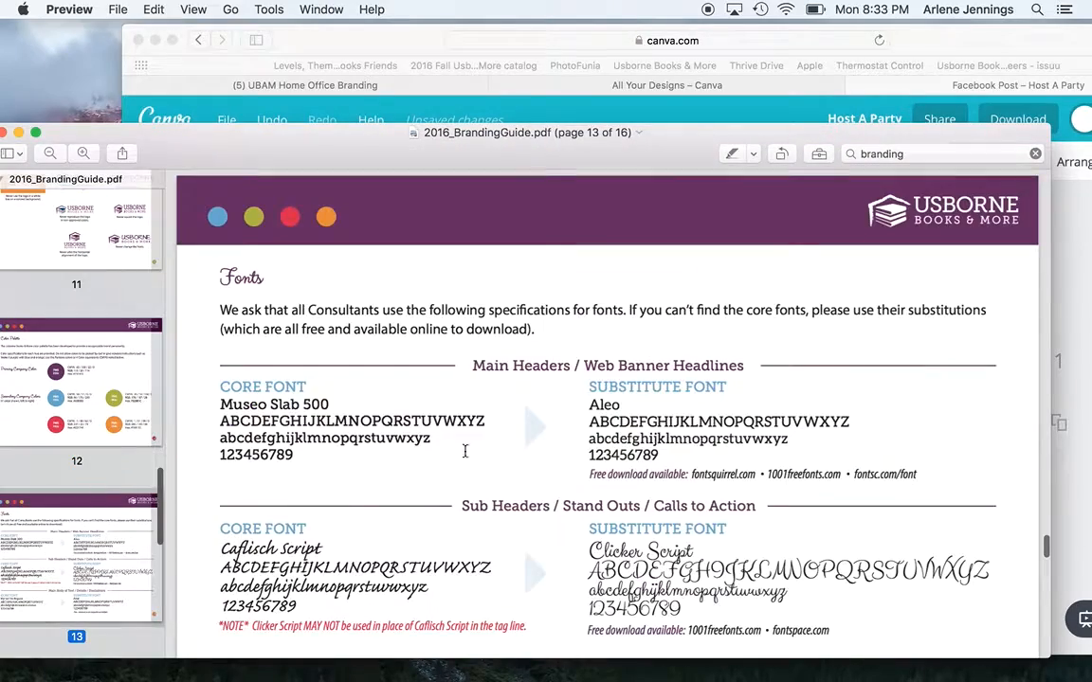
scroll(465, 452, down, 5)
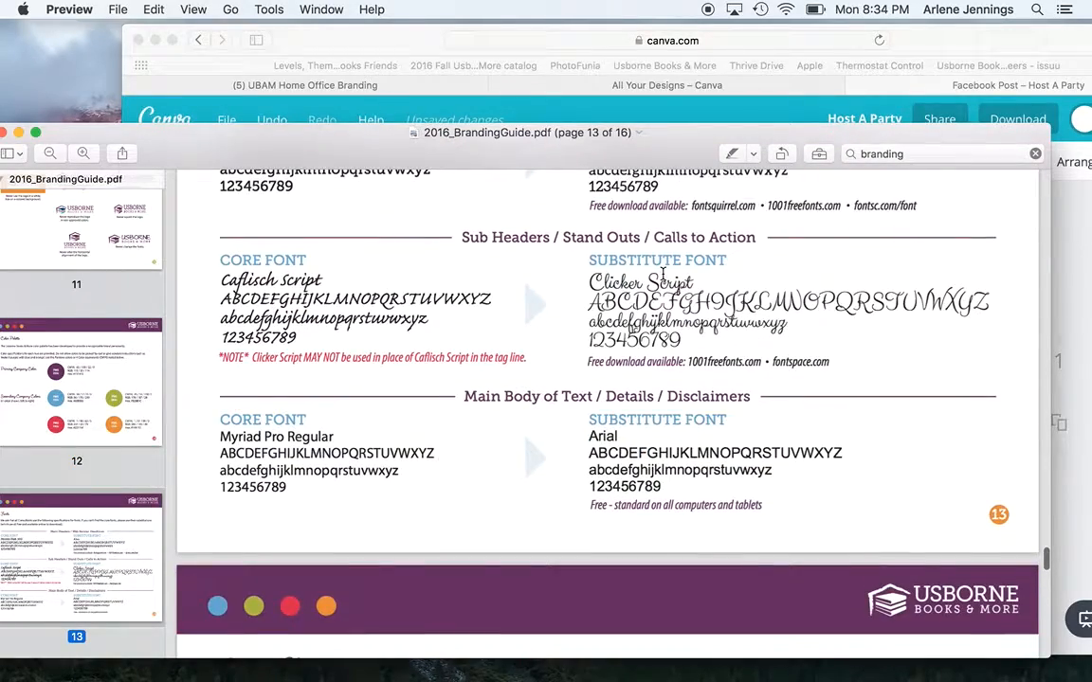
Step: Return to Canva and set the badge's offer text to the Clicker Script font
click(860, 48)
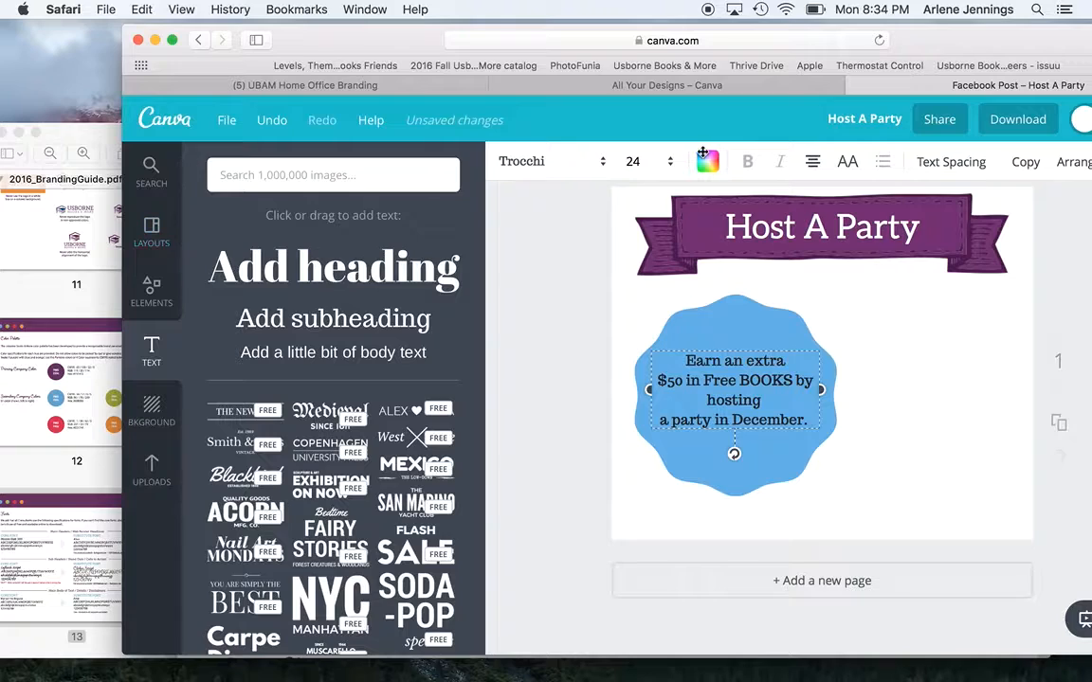
click(597, 162)
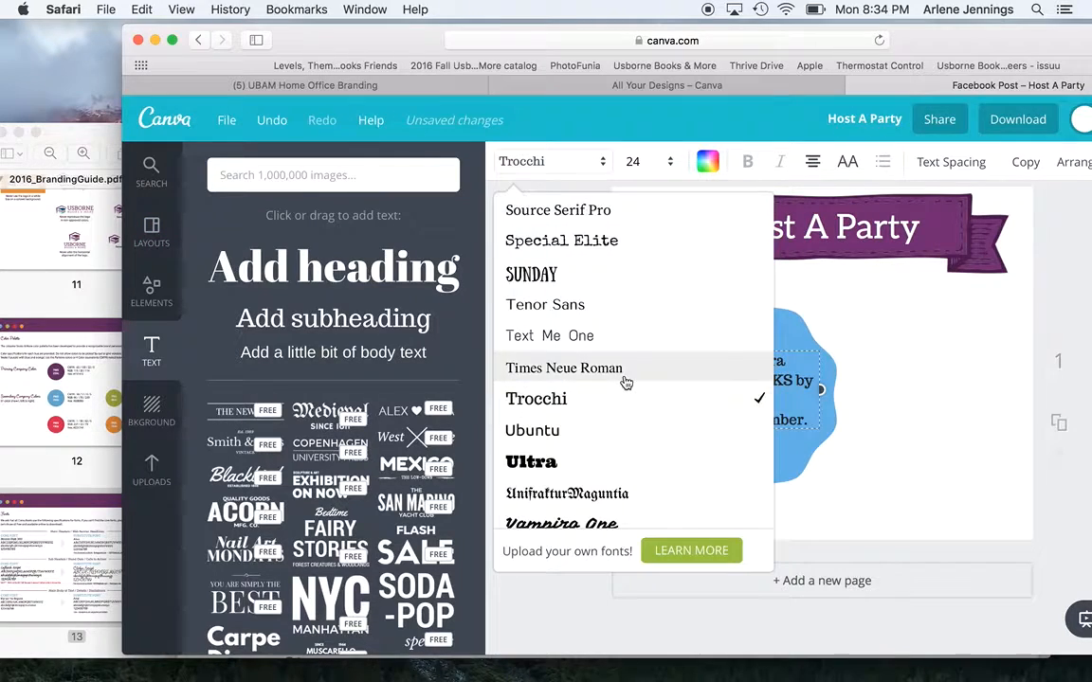
scroll(625, 383, up, 3)
scroll(626, 383, up, 10)
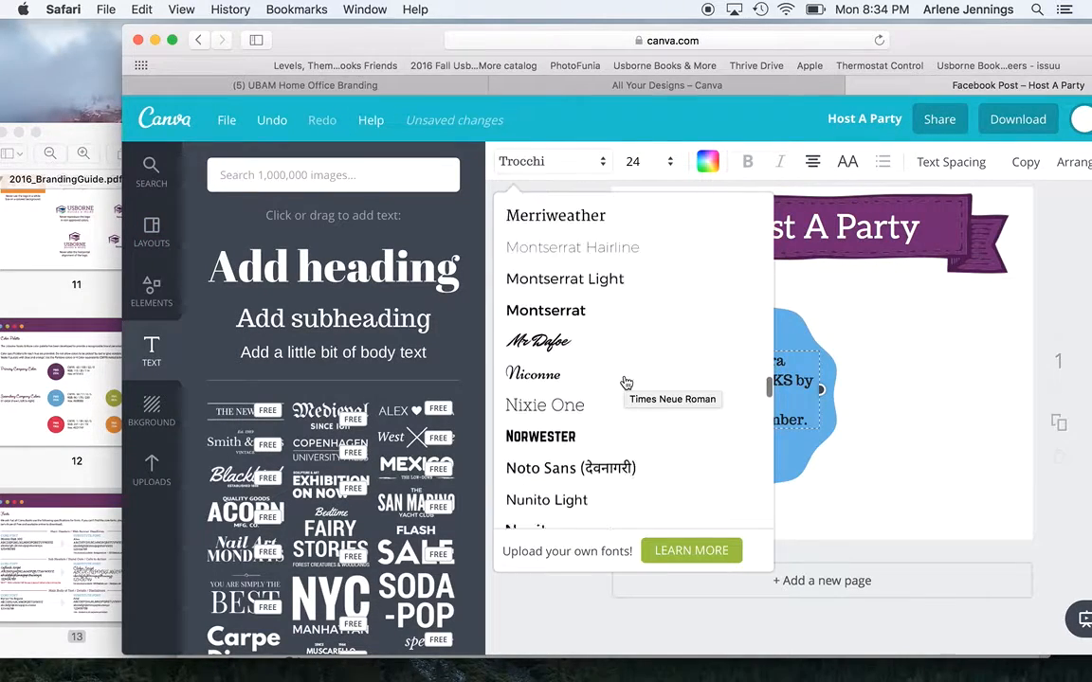
scroll(625, 383, up, 10)
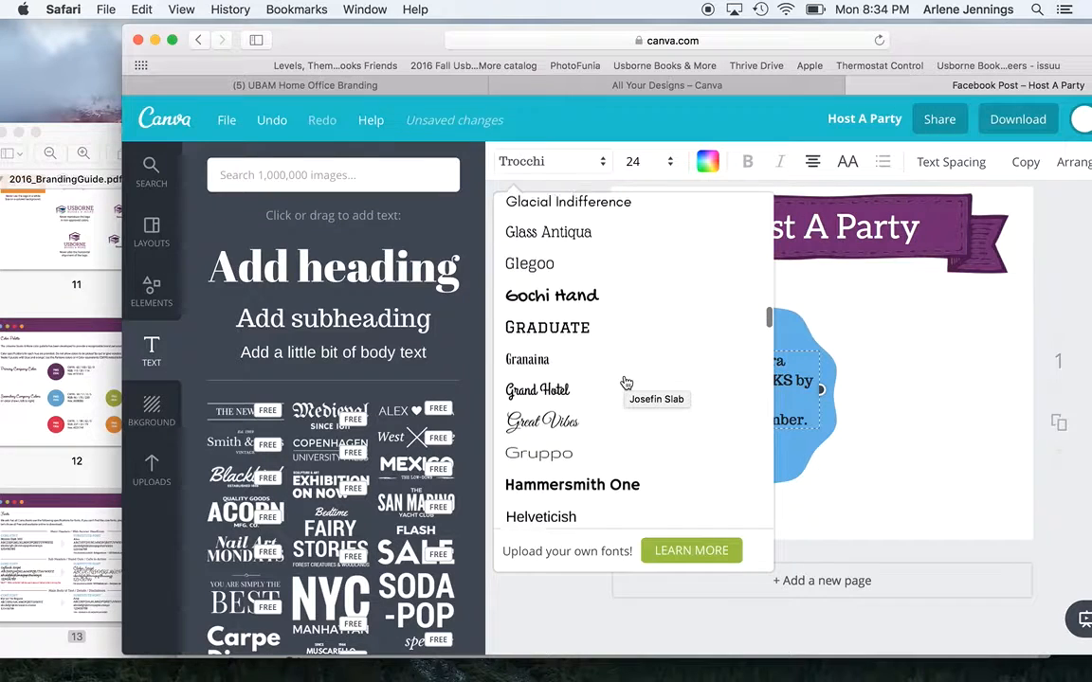
scroll(625, 382, up, 10)
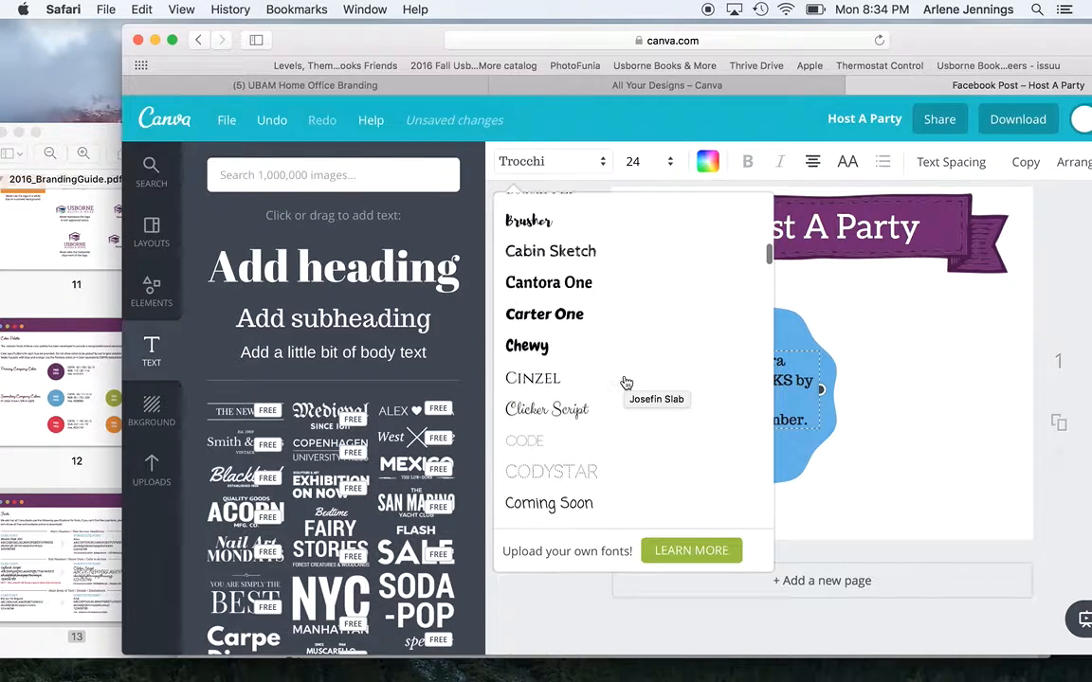
click(559, 417)
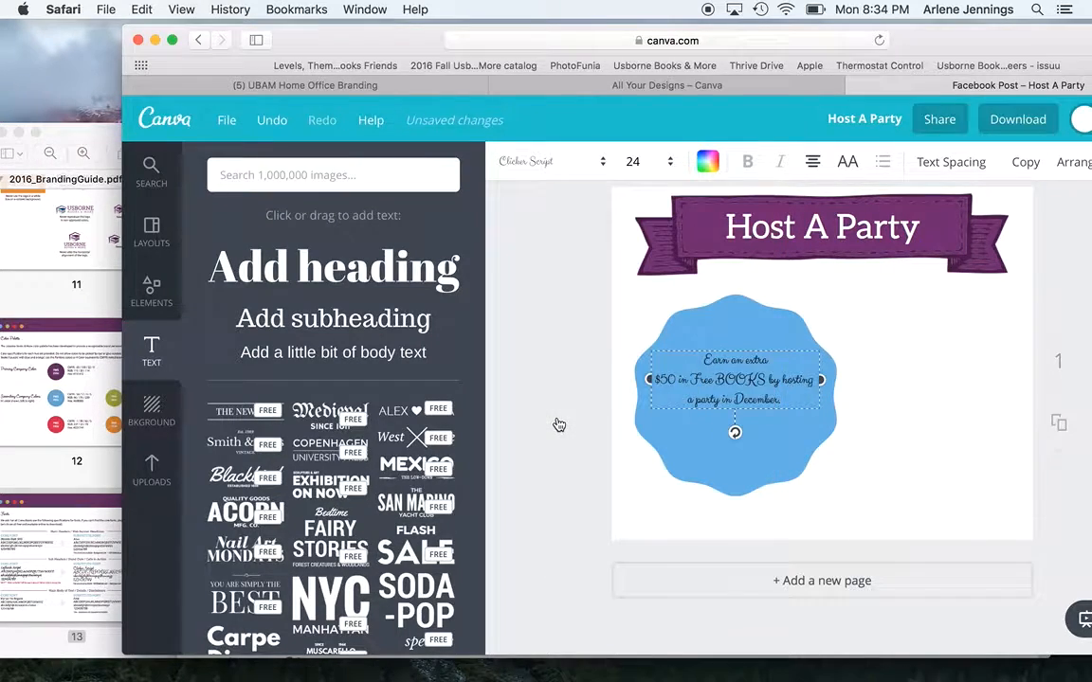
Step: Try the badge's offer text at font size 48 and move it up to start at the badge's upper edge
click(668, 168)
click(636, 501)
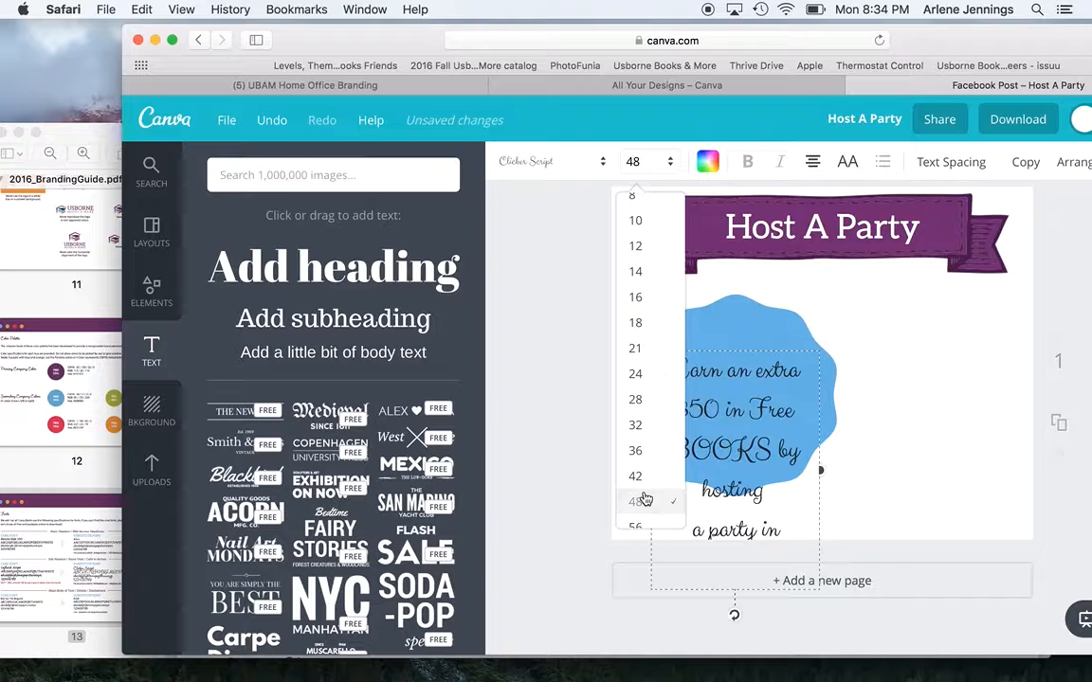
drag(748, 348, 738, 287)
click(665, 178)
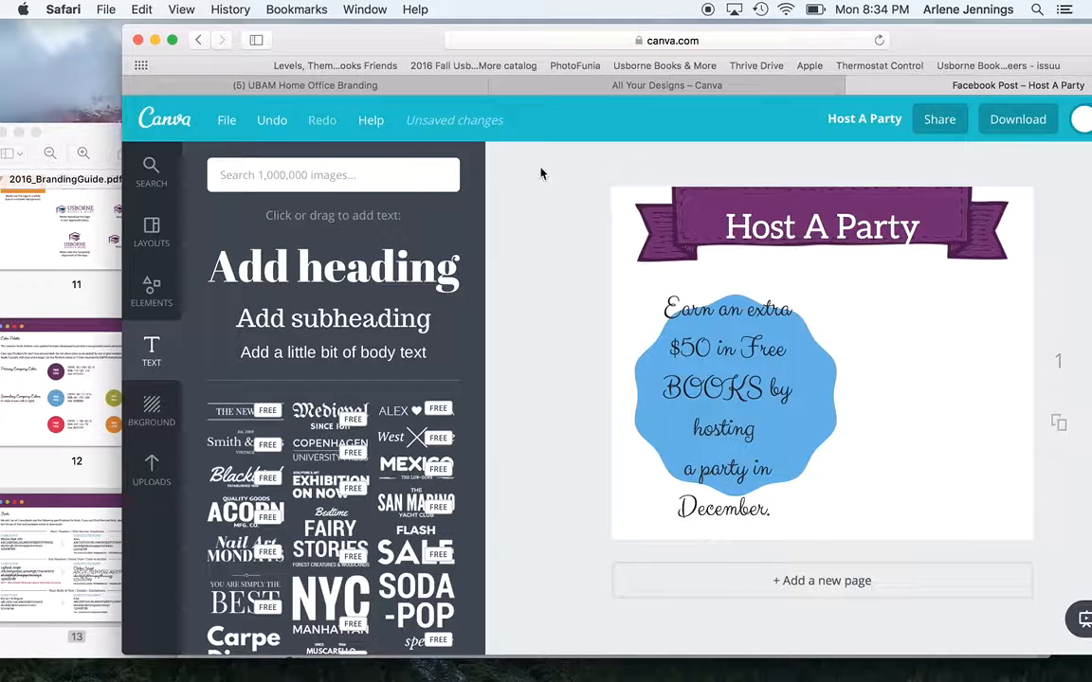
Step: Move the purple banner down slightly so its whole upper edge lies inside the page behind the Host A Party heading
click(227, 122)
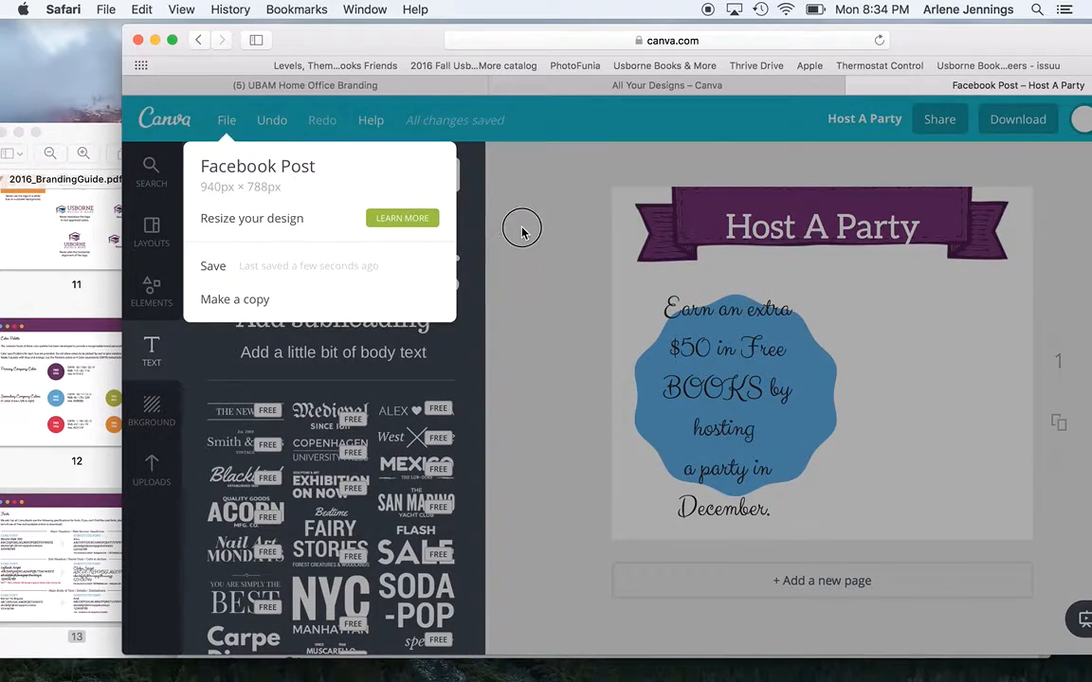
click(546, 231)
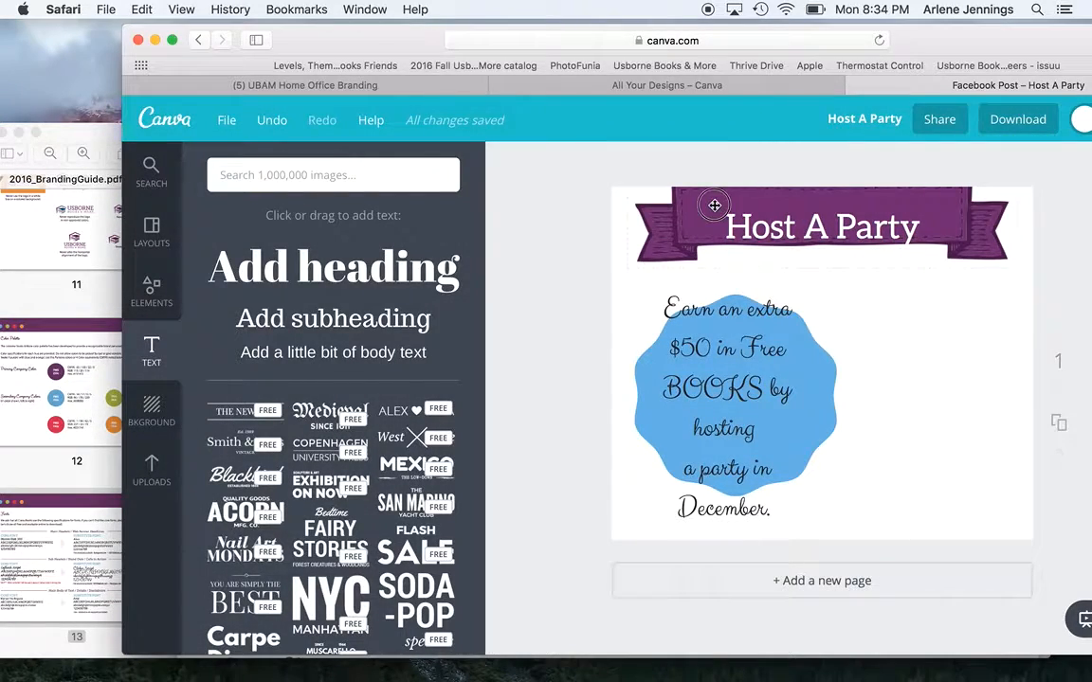
drag(713, 208, 713, 222)
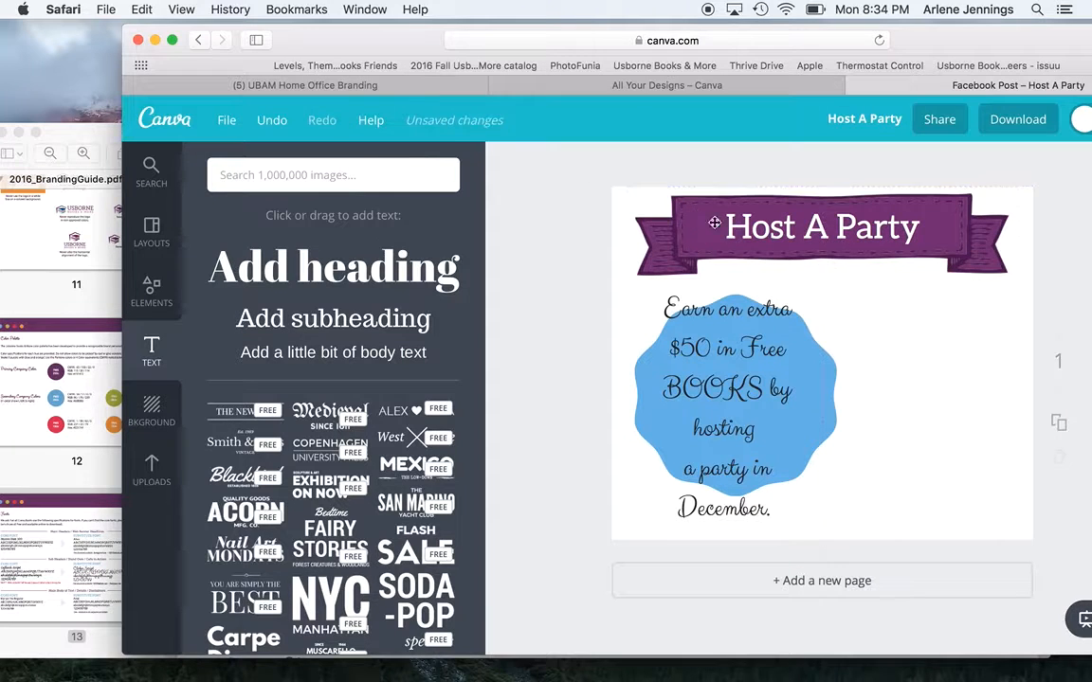
Step: Set the offer text to font size 36 and centre it on the blue badge
click(764, 353)
click(635, 161)
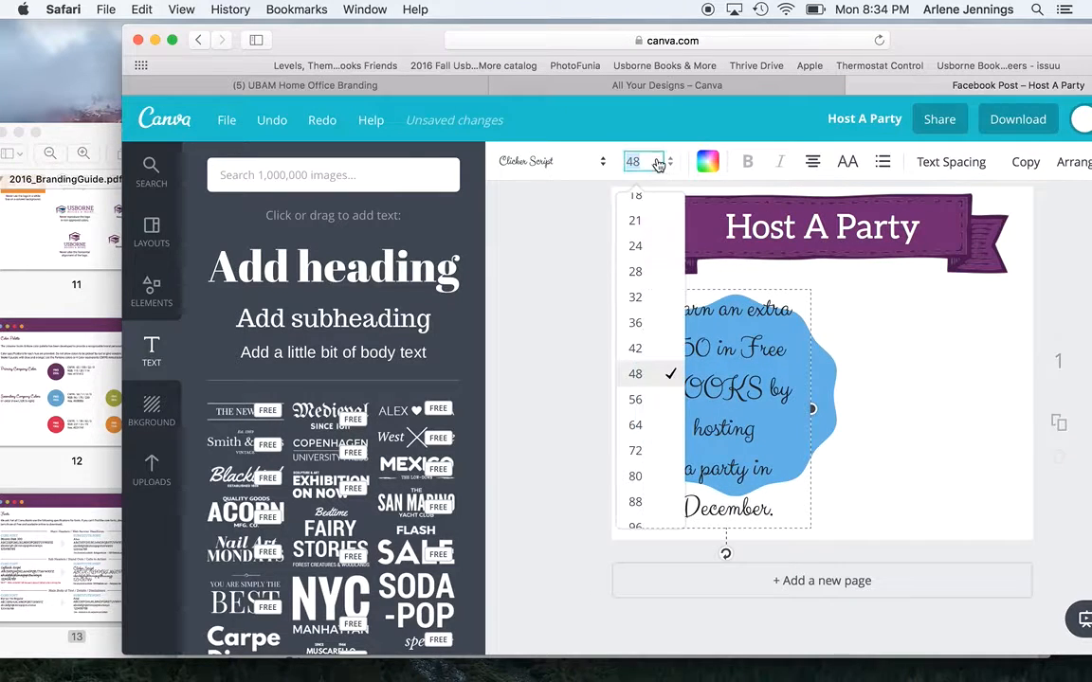
click(635, 322)
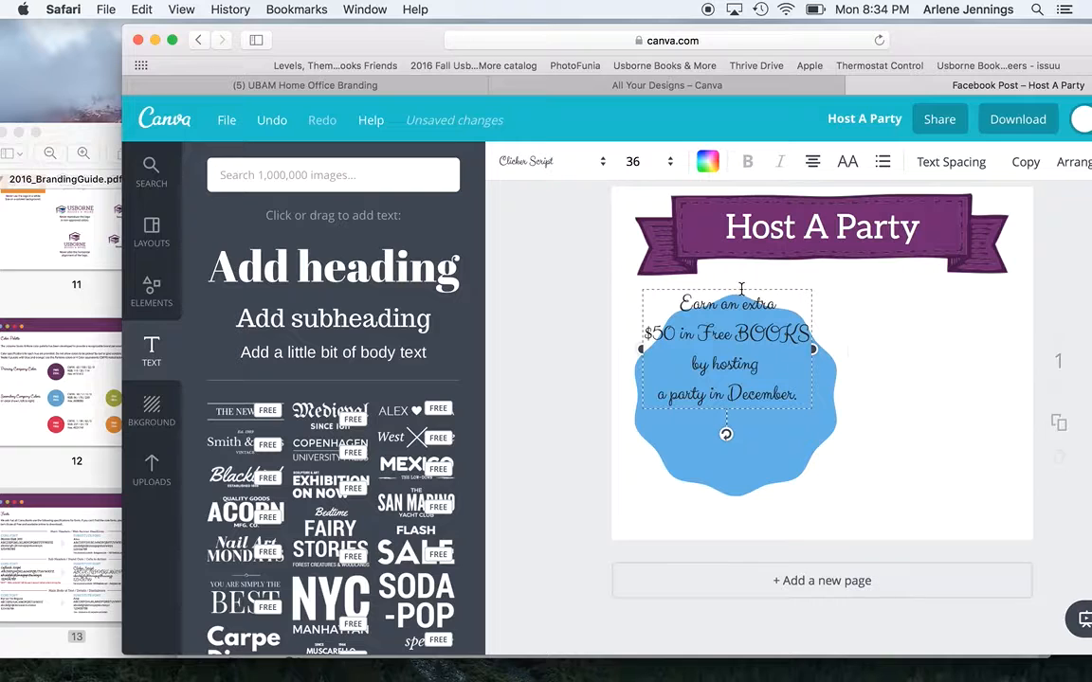
drag(739, 286, 753, 334)
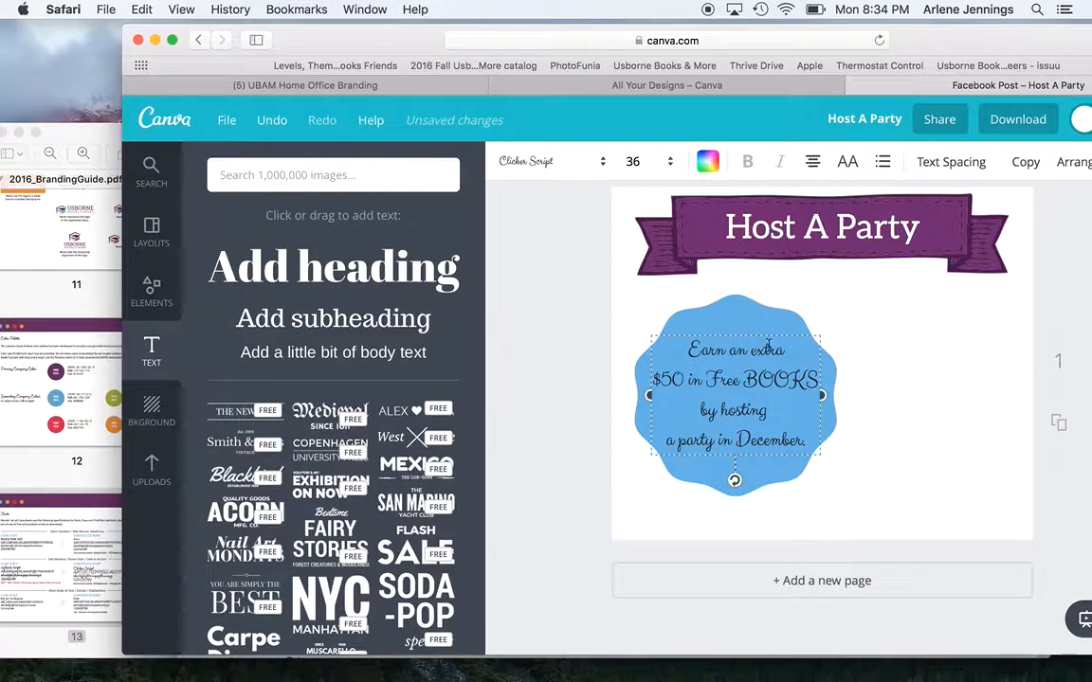
Step: Change the word "BOOKS" in the offer text to "Books"
key(BackSpace)
key(BackSpace)
key(BackSpace)
key(BackSpace)
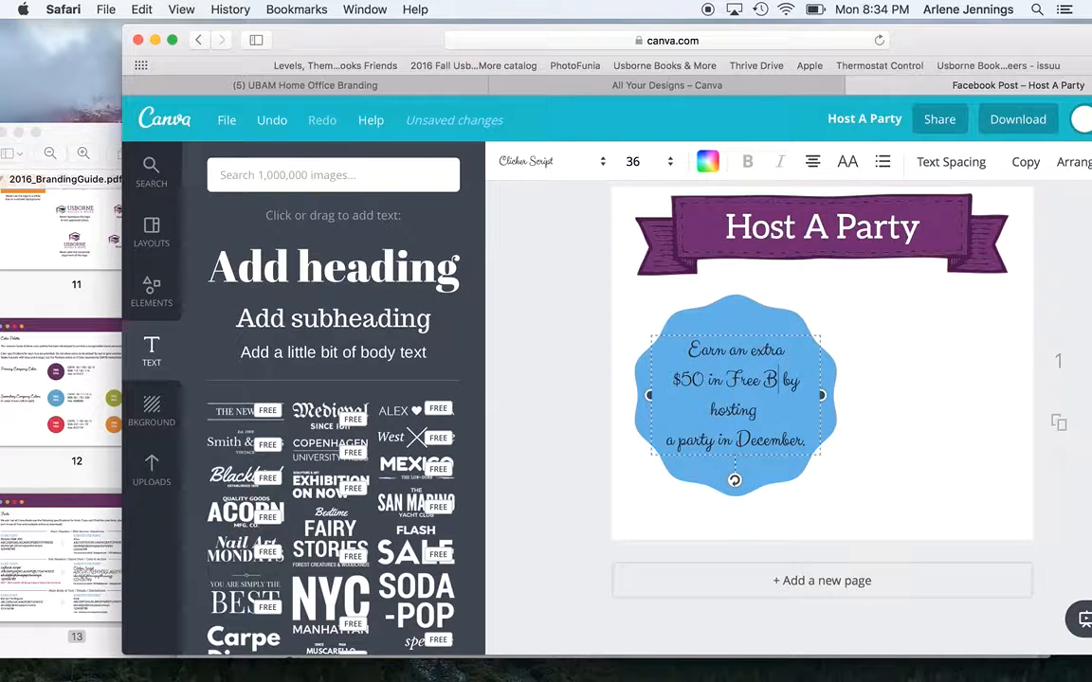
text(ooks)
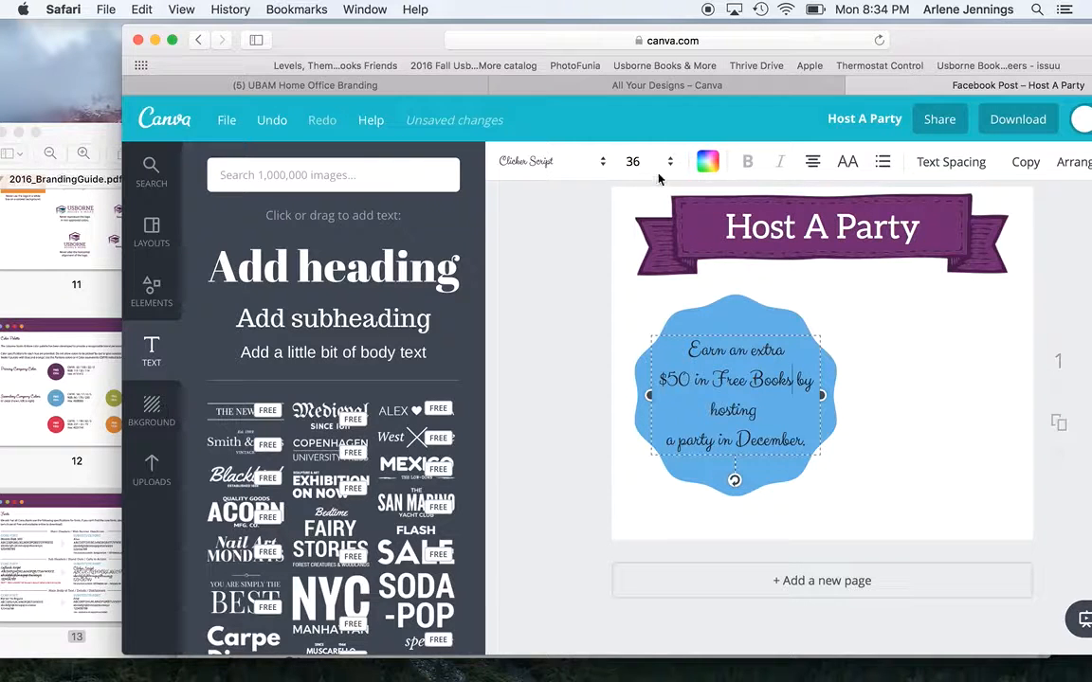
Step: Set the offer text to font size 40 and move it up slightly within the badge
click(630, 161)
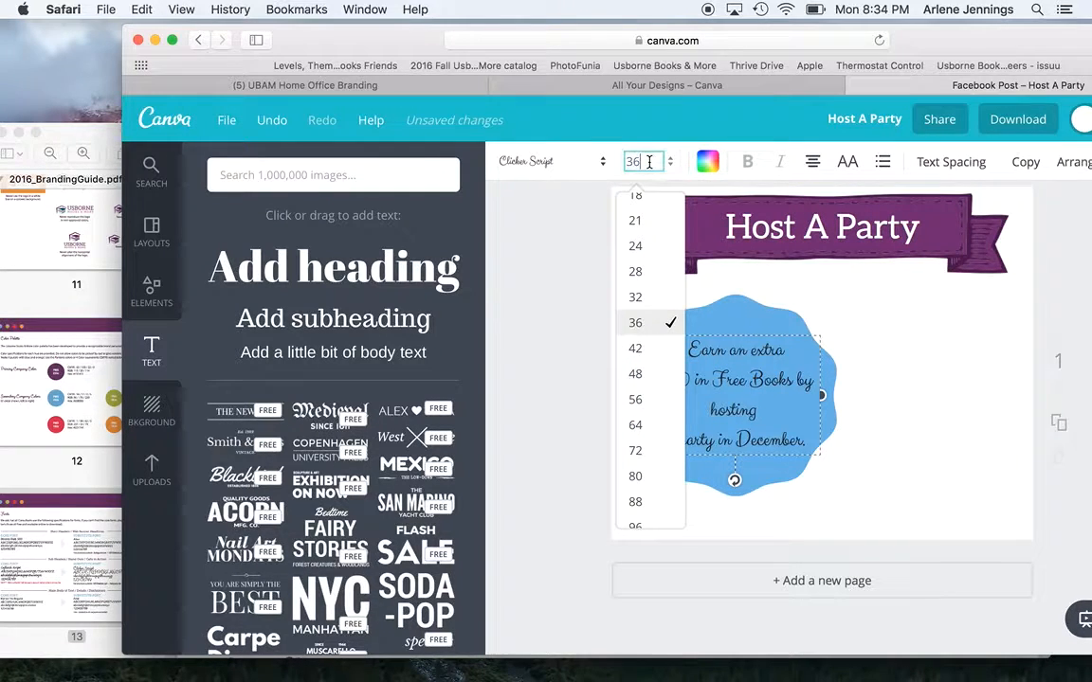
drag(649, 161, 620, 162)
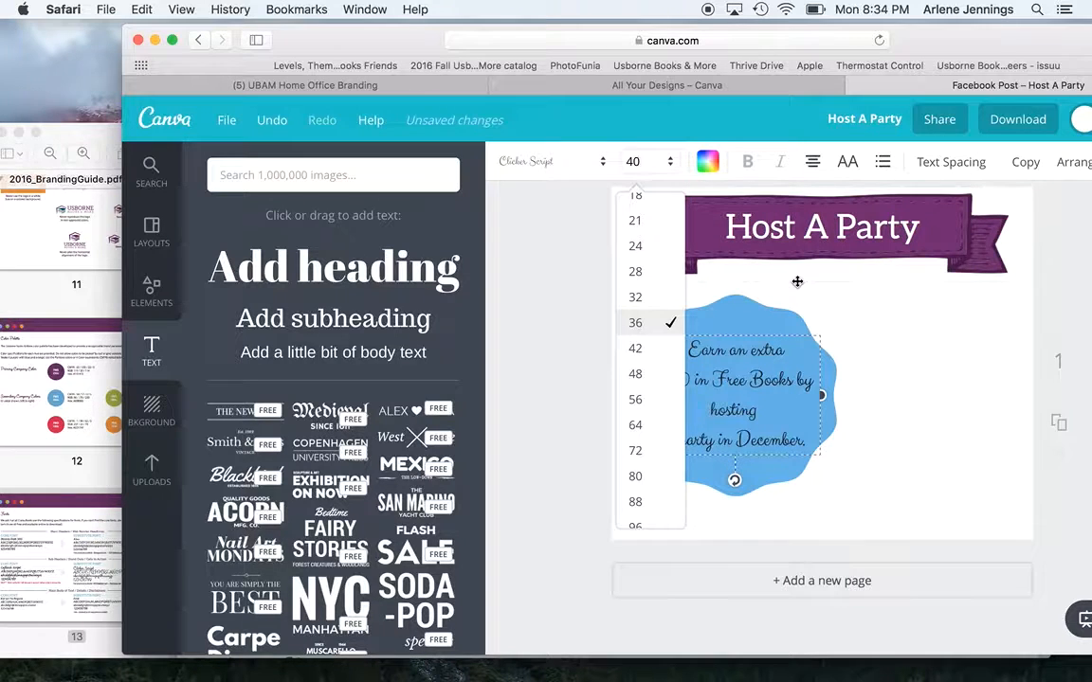
key(Return)
click(891, 360)
click(757, 340)
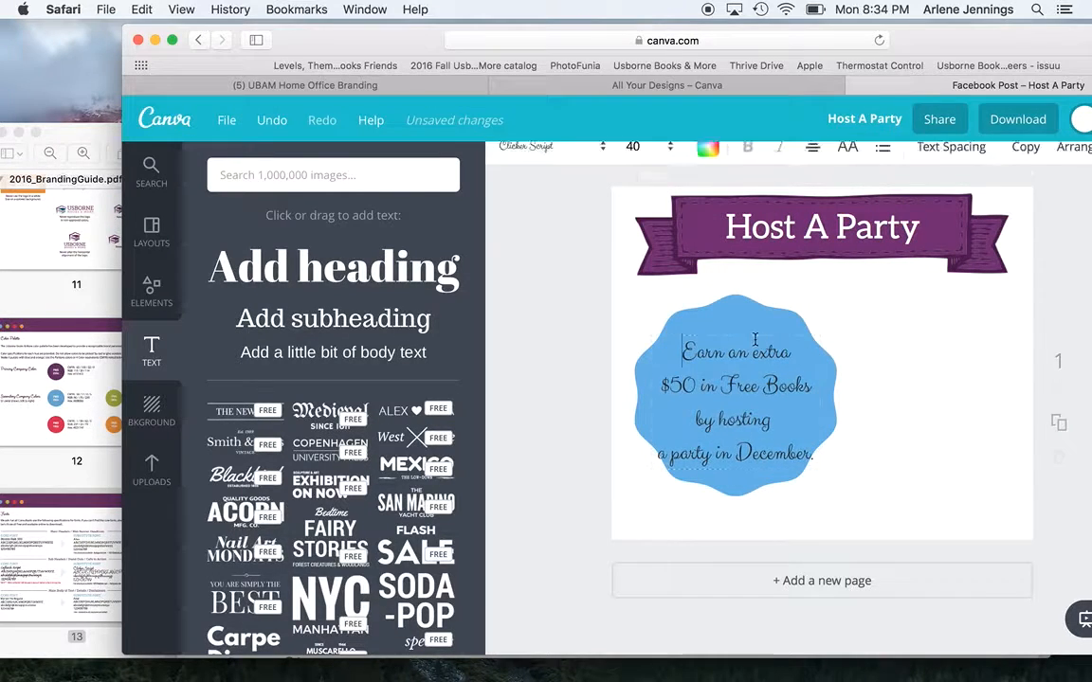
mouse_move(742, 334)
mouse_down()
mouse_move(734, 321)
mouse_move(745, 315)
mouse_up()
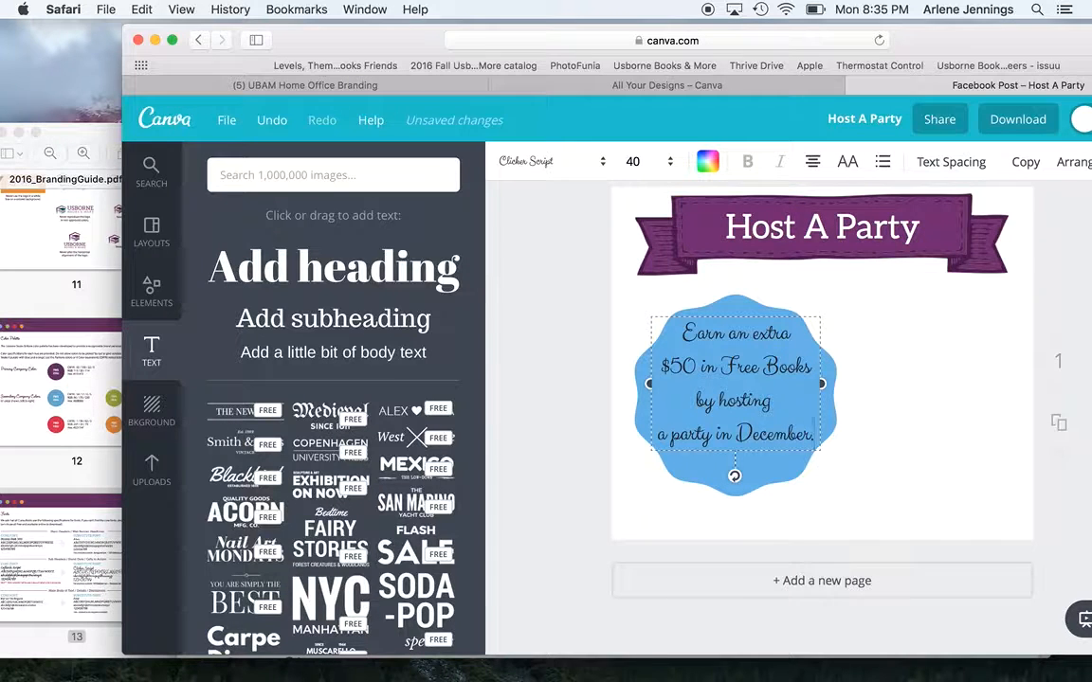
Step: Delete the full stop after "December" and set the offer text's colour to white
key(BackSpace)
click(919, 432)
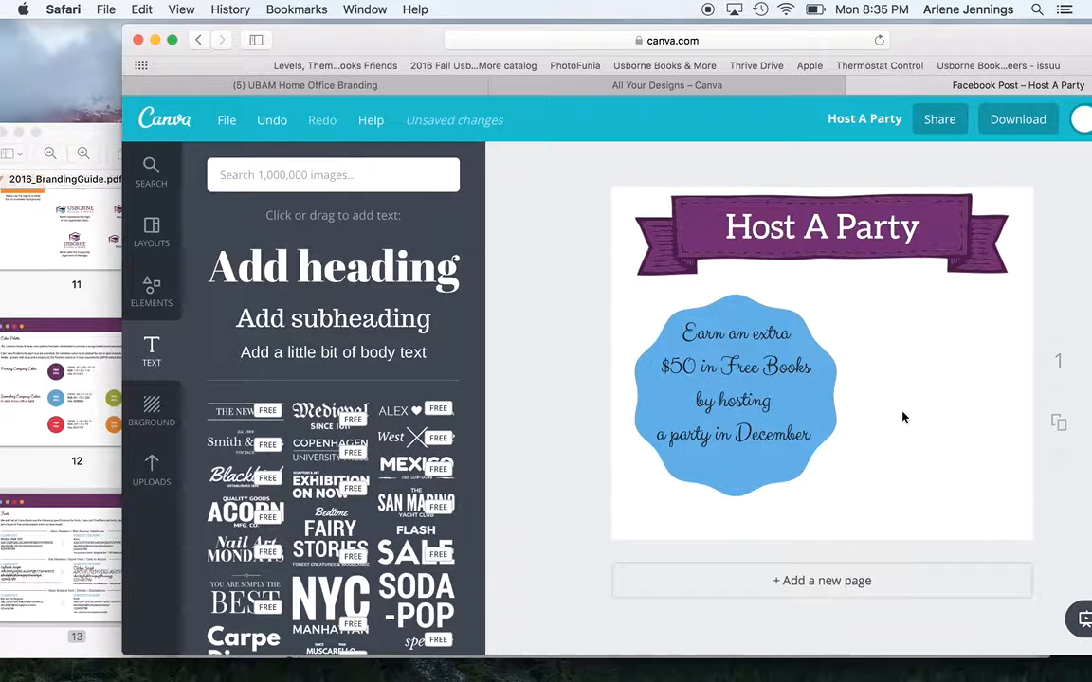
click(702, 355)
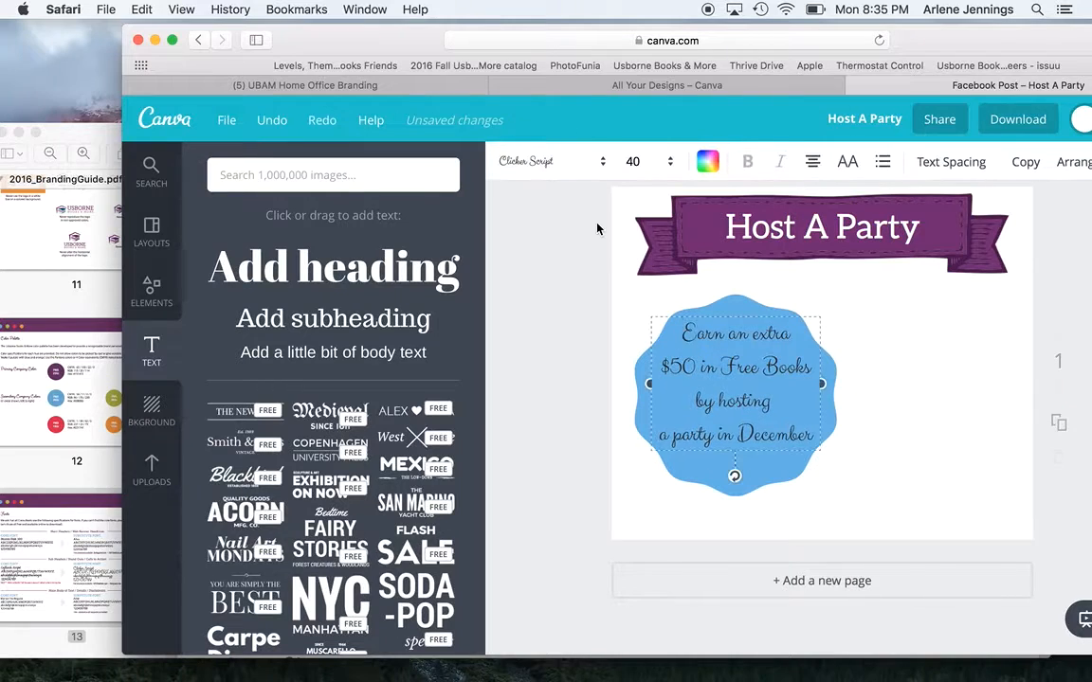
click(707, 161)
click(850, 395)
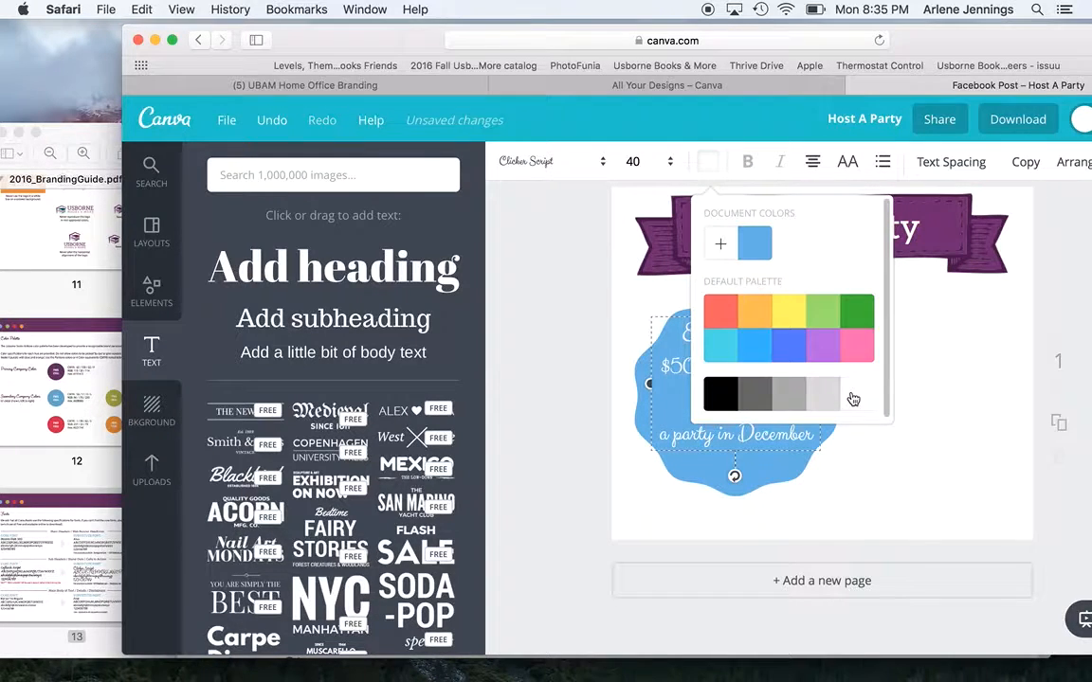
click(898, 458)
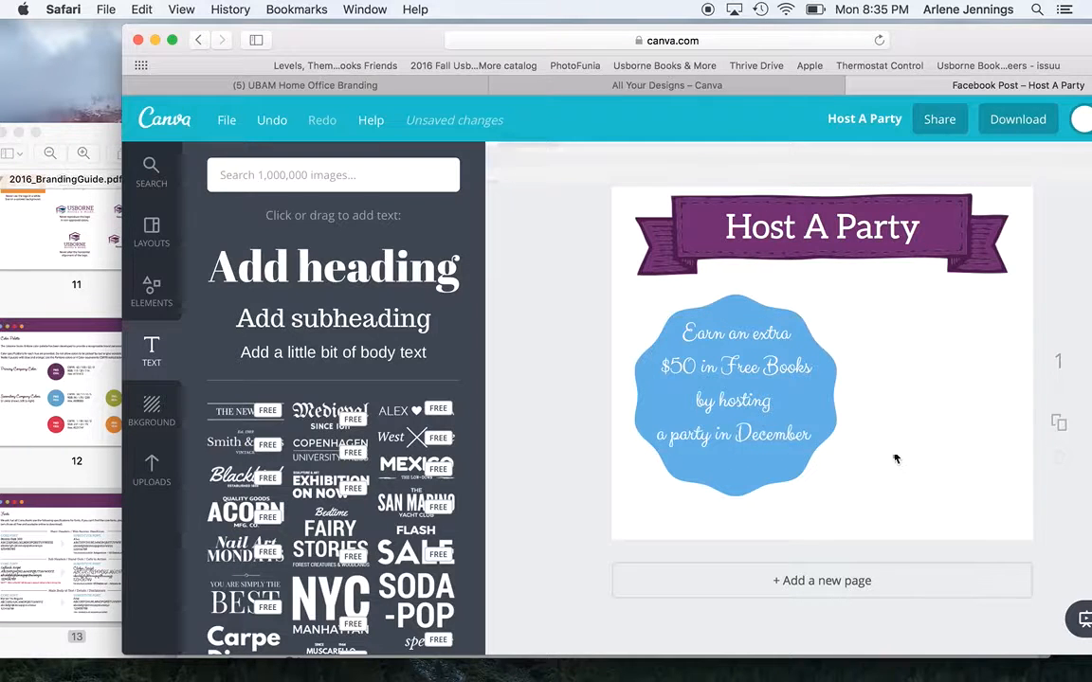
Step: Add the uploaded multicoloured dots image and place it over the page's lower right corner, extending past the bottom edge
click(151, 468)
scroll(365, 432, up, 2)
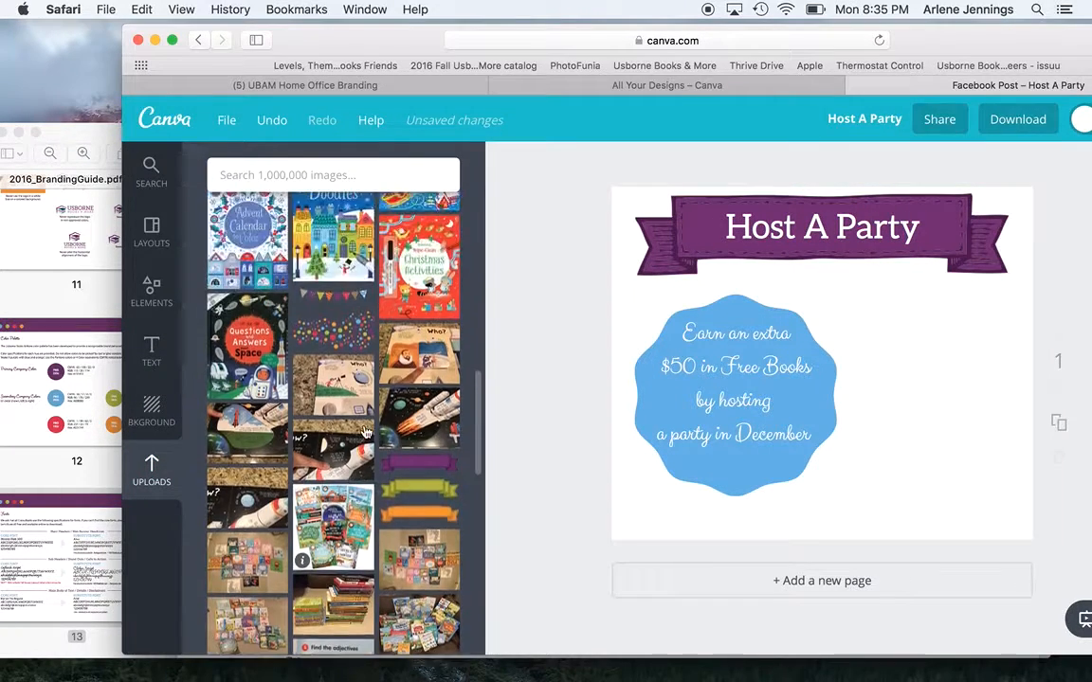
click(345, 330)
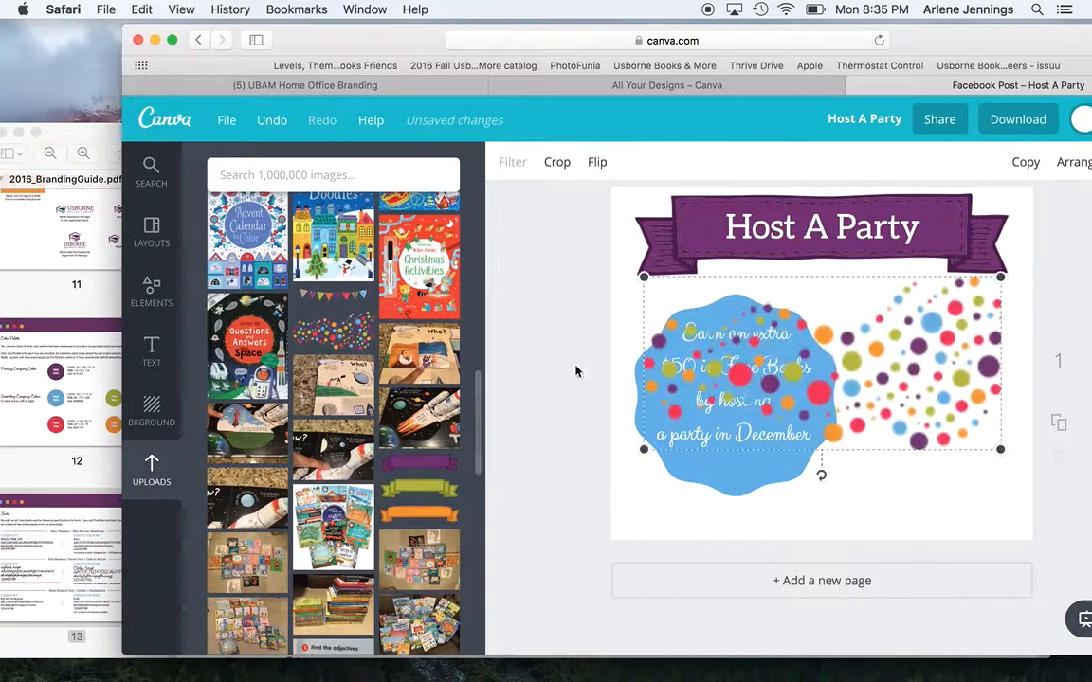
drag(858, 383, 896, 528)
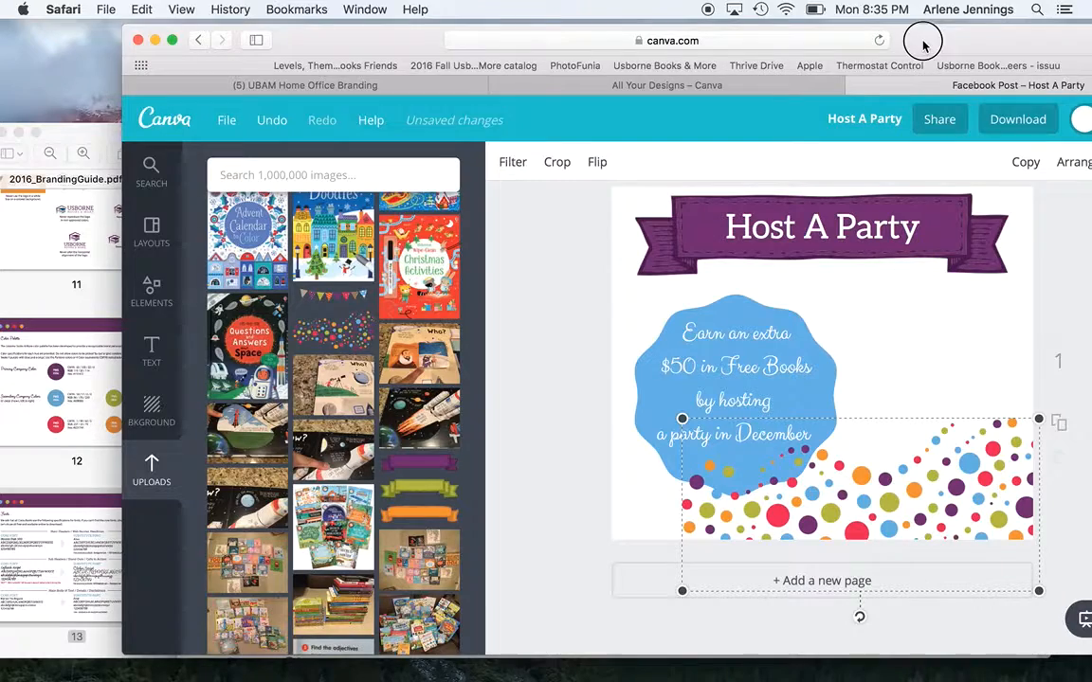
Step: Shift the browser window to expose the arrange options, and send the dots image back behind the blue badge and its text
drag(923, 44, 809, 40)
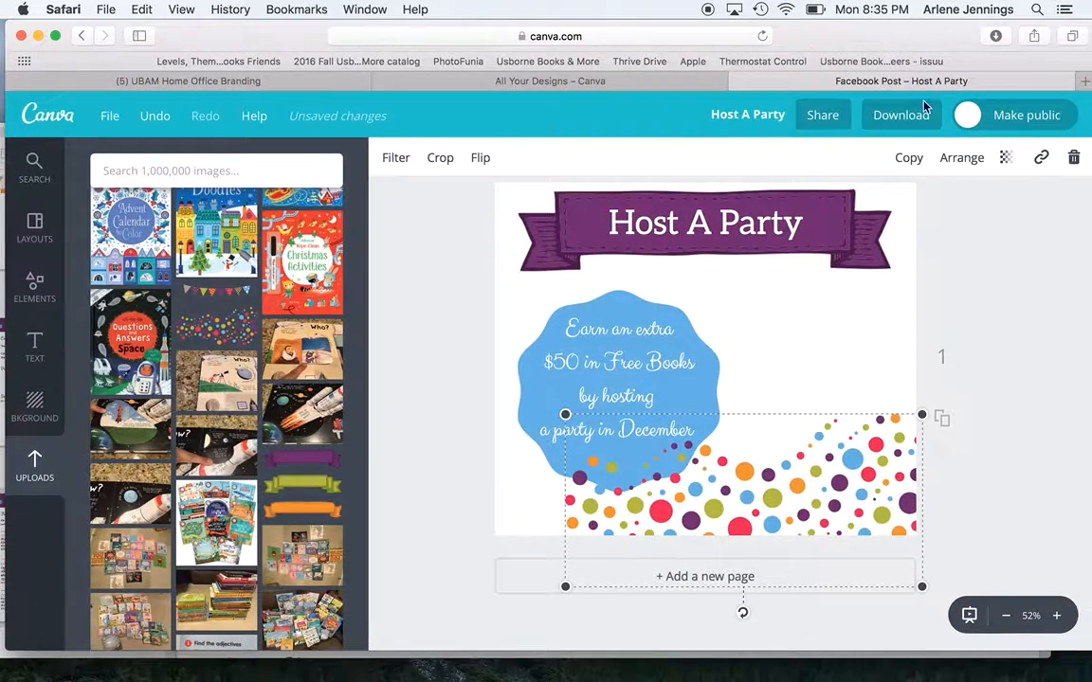
click(961, 159)
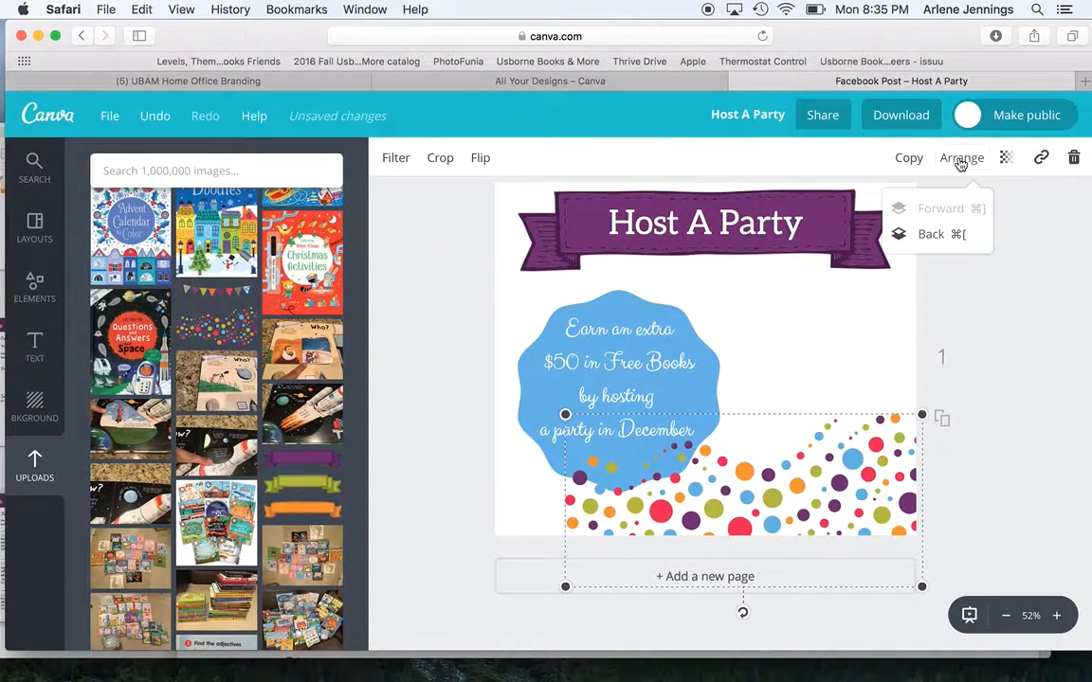
click(920, 235)
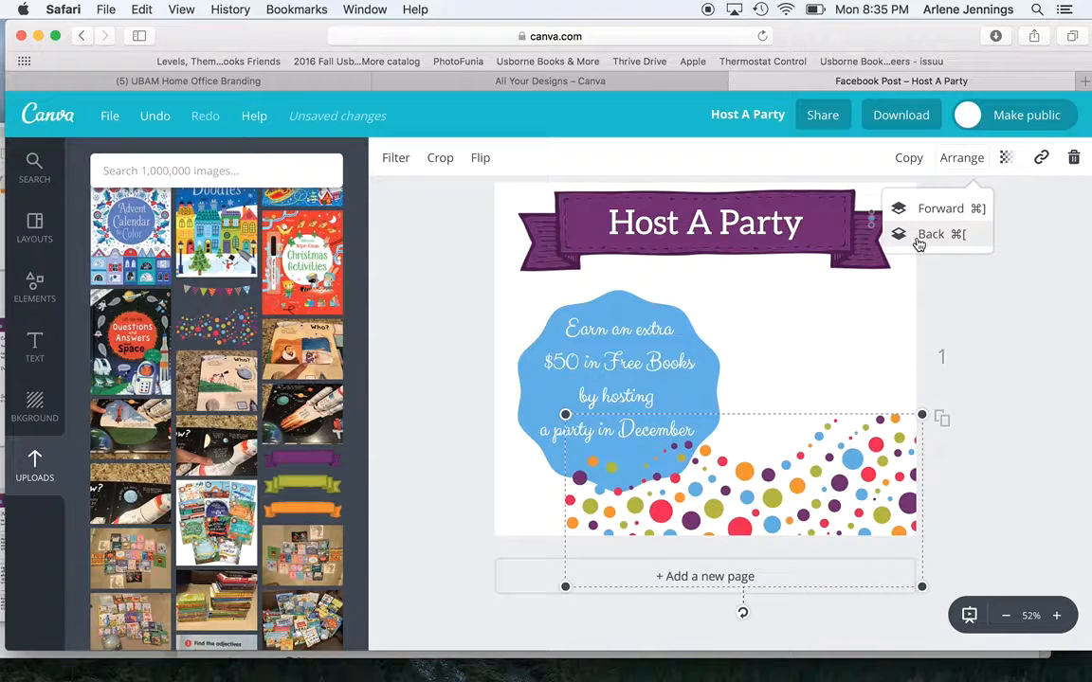
click(918, 237)
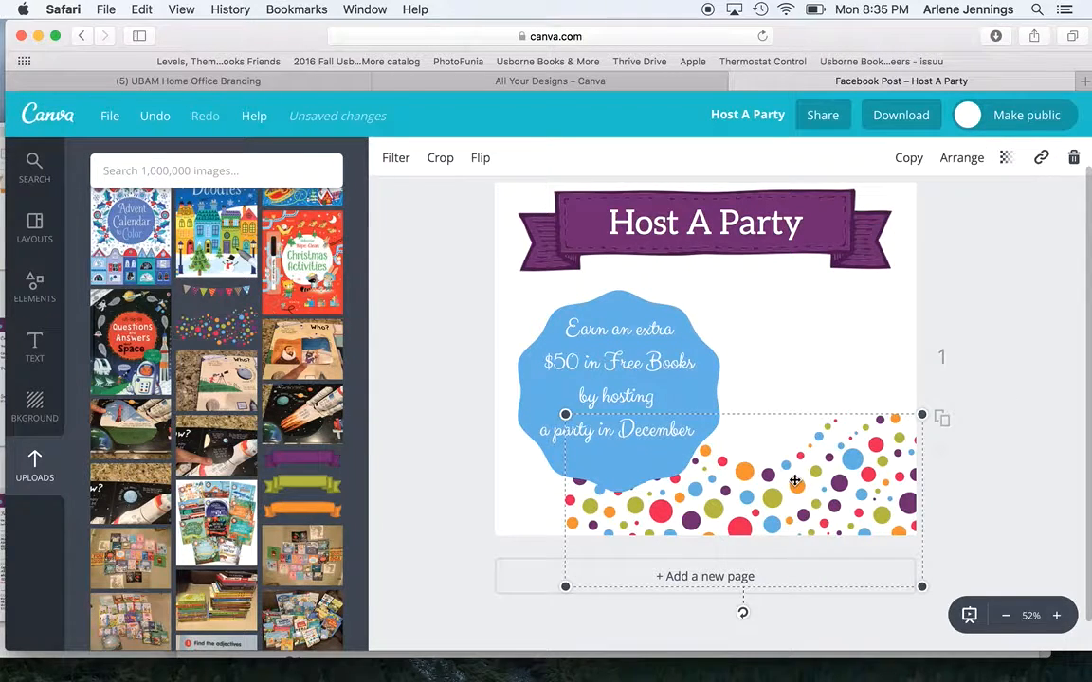
Step: Set the multicoloured dots image's transparency to 45
click(1005, 157)
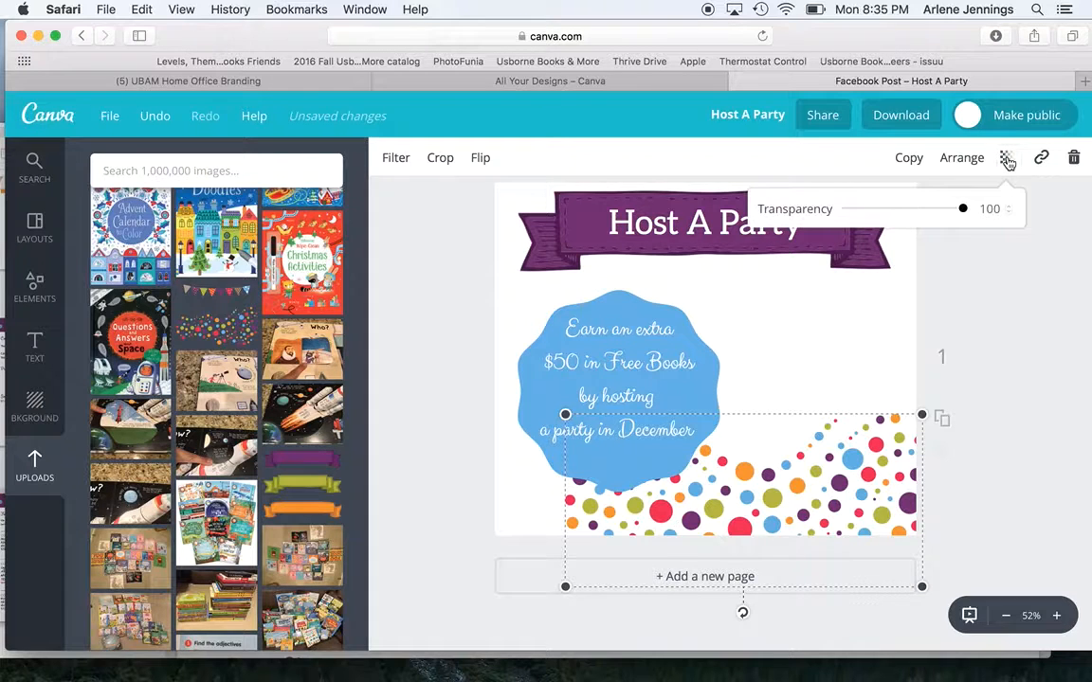
drag(962, 212, 900, 212)
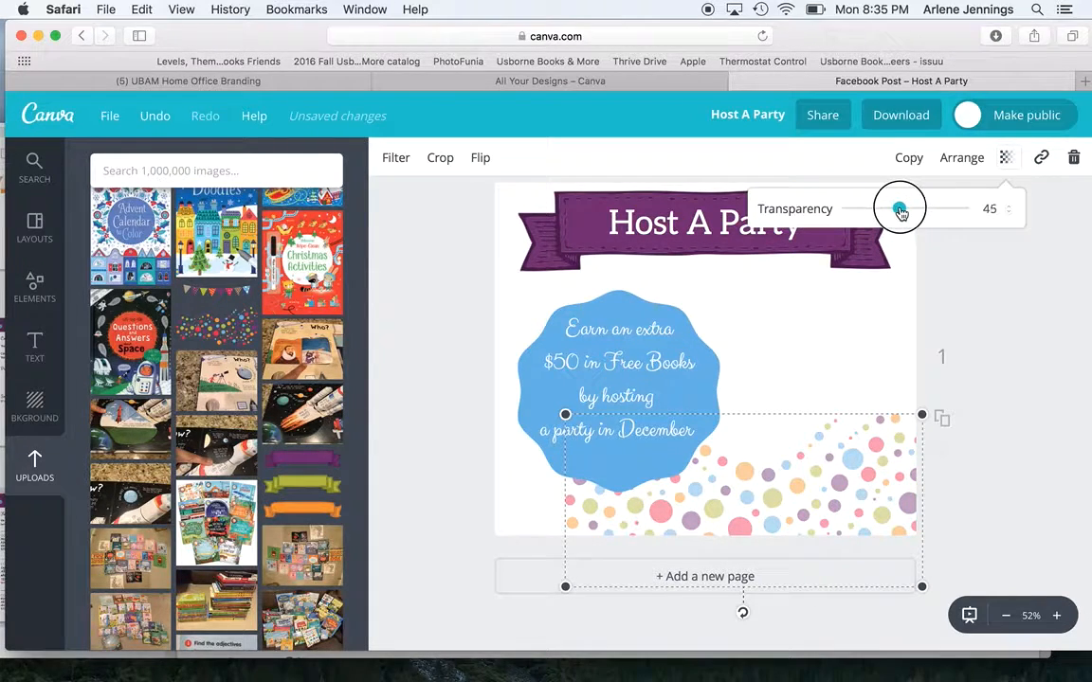
click(1033, 432)
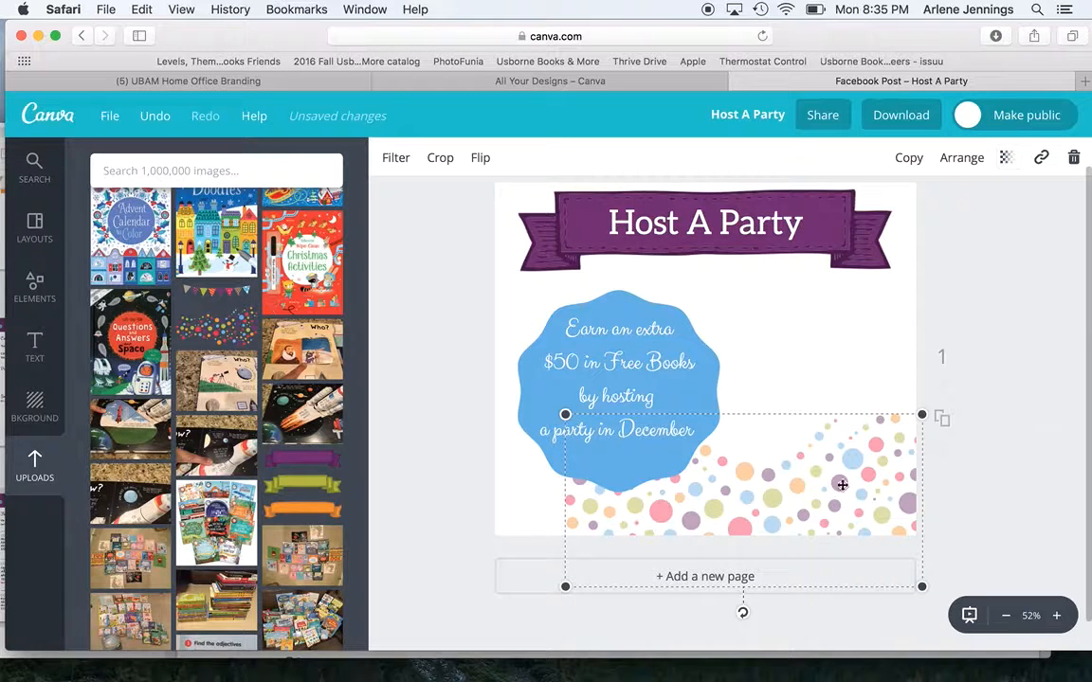
Step: Enlarge the dots image to span the page's full width and move it lower along the bottom edge
drag(563, 414, 468, 431)
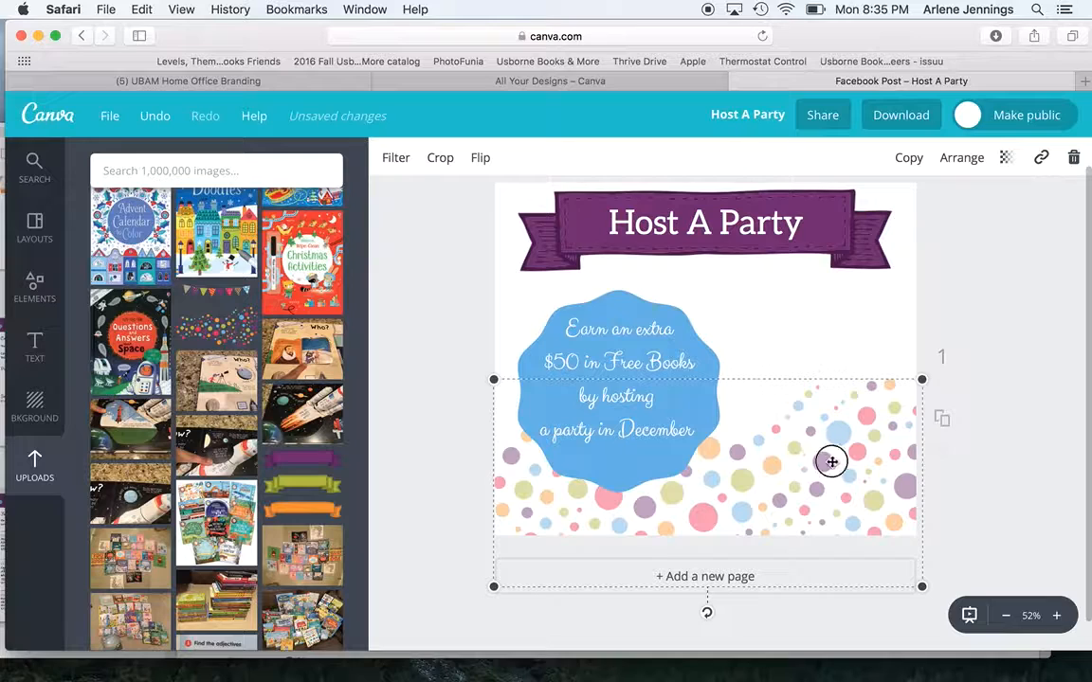
drag(831, 461, 830, 491)
click(999, 404)
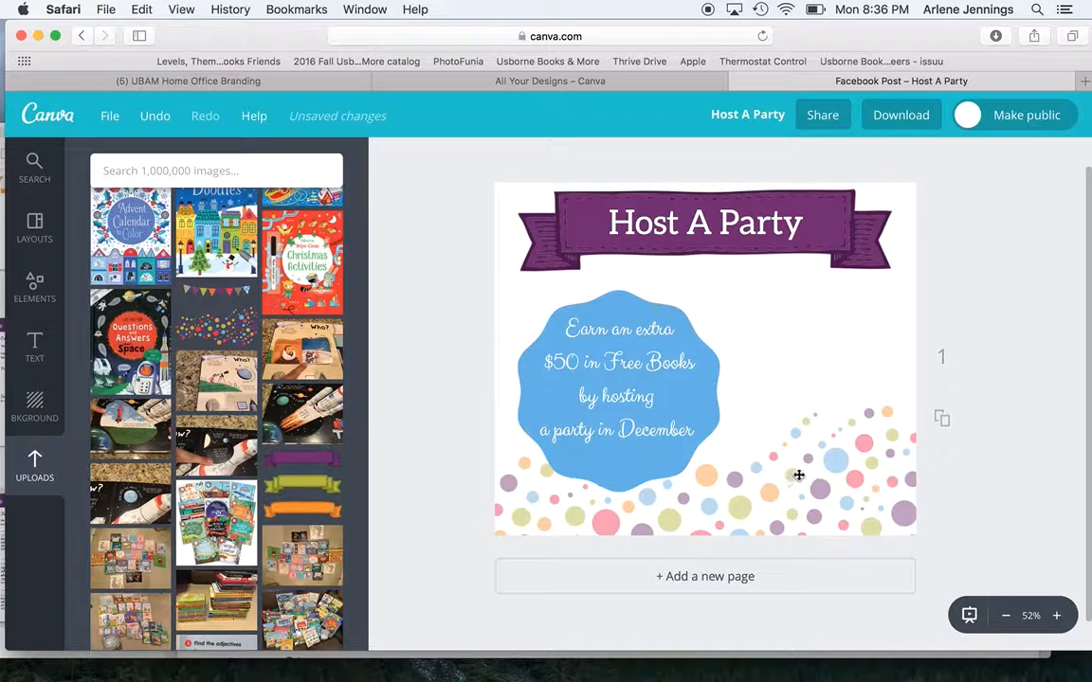
drag(799, 476, 796, 493)
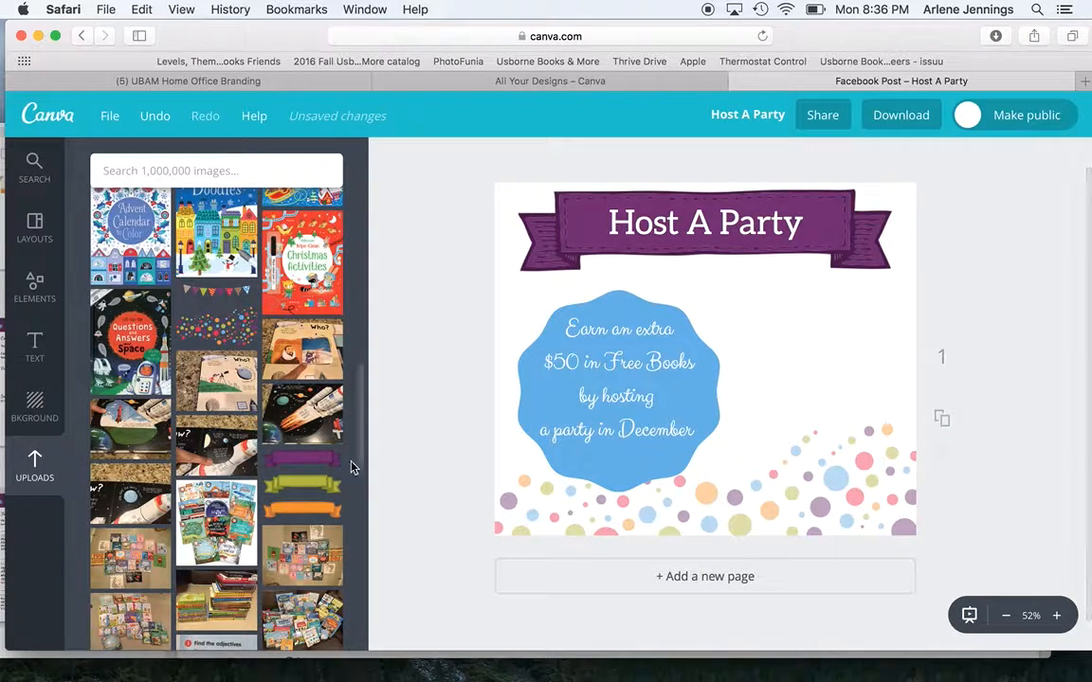
Step: Find the uploaded cut-out photo of a man and boy reading a book and add it to the page
scroll(251, 429, up, 3)
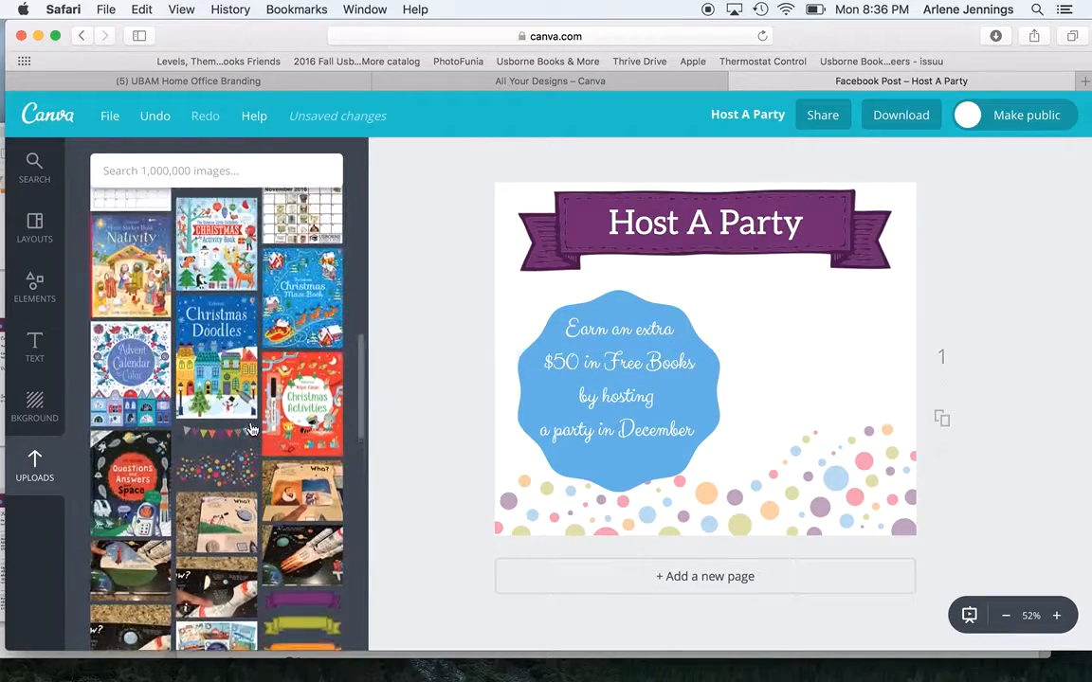
scroll(251, 429, down, 4)
scroll(251, 429, down, 10)
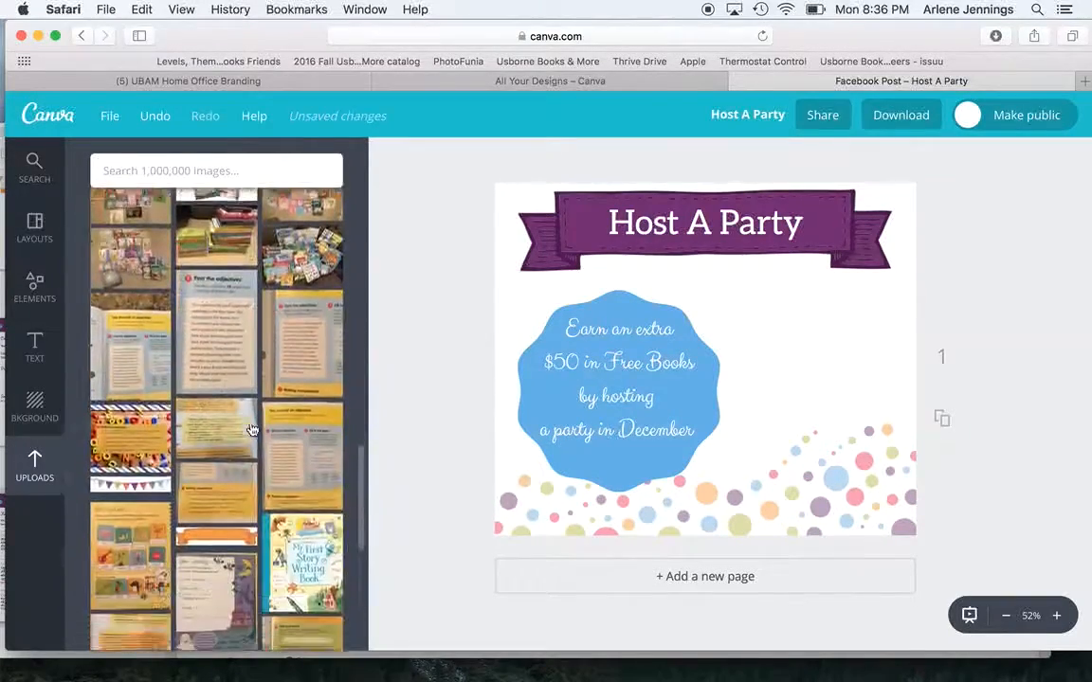
scroll(251, 429, down, 6)
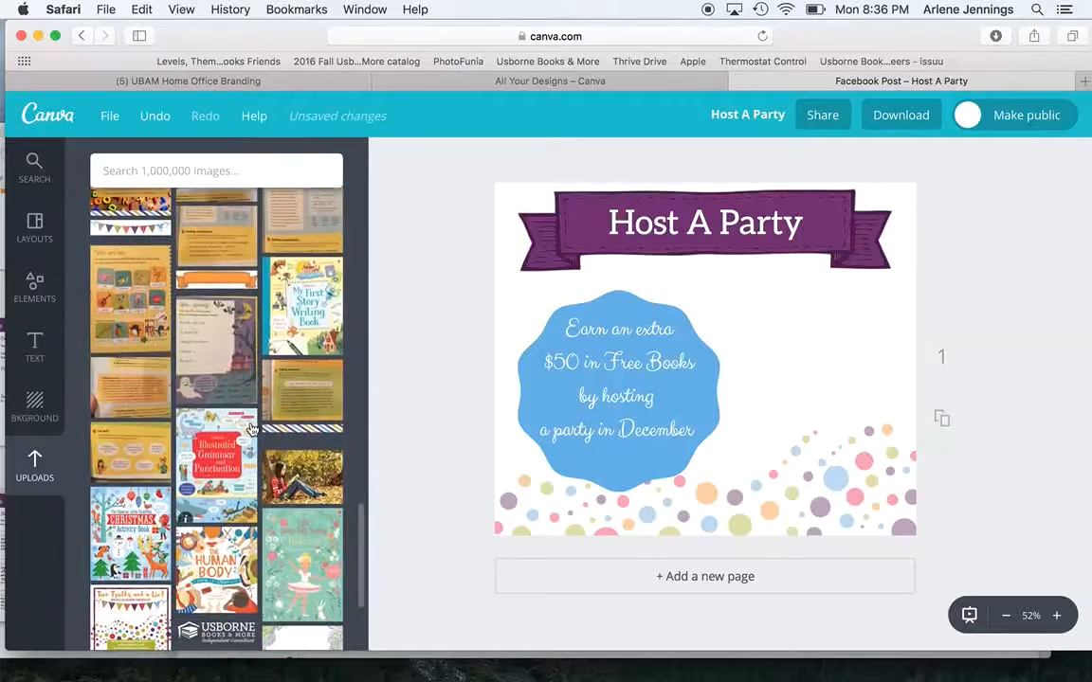
scroll(251, 429, up, 5)
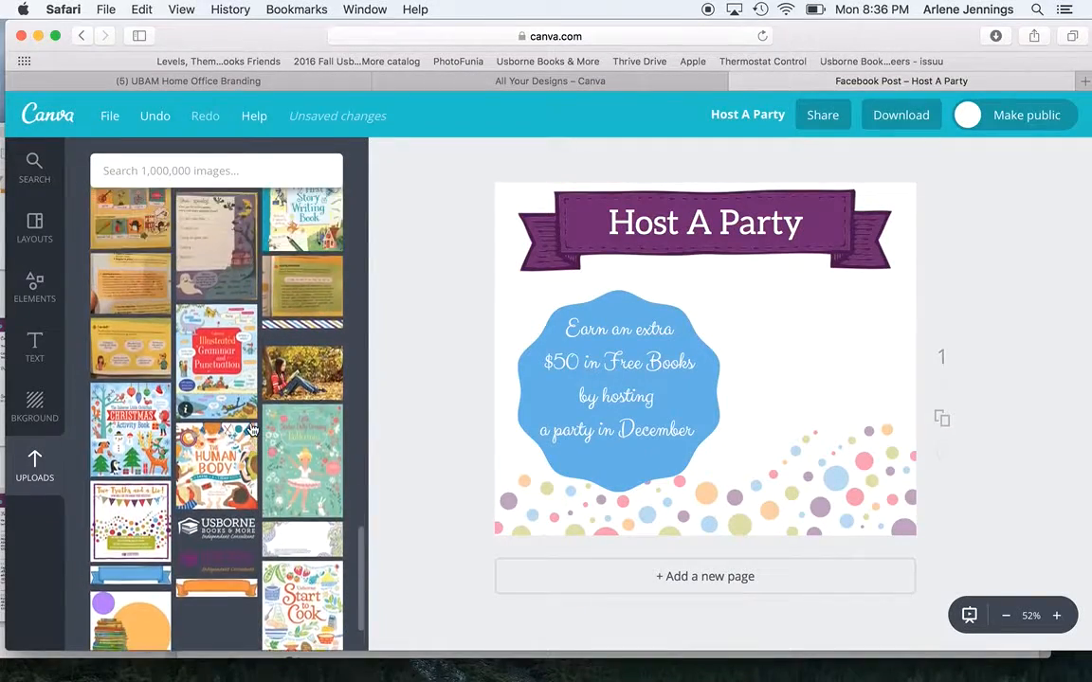
scroll(251, 429, up, 8)
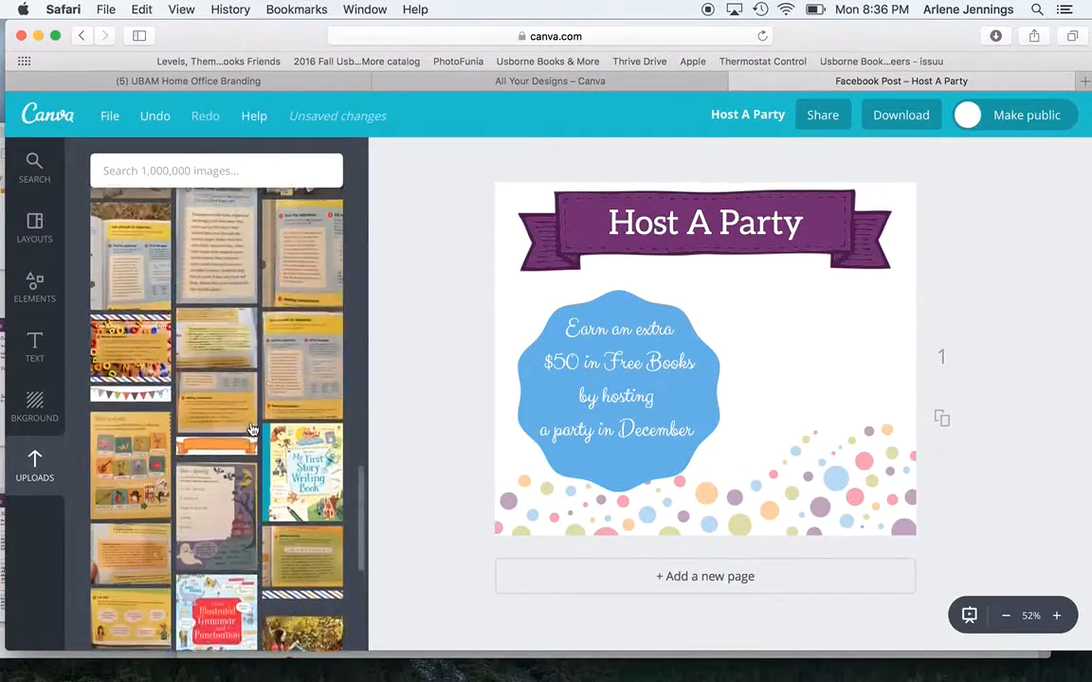
scroll(251, 429, up, 10)
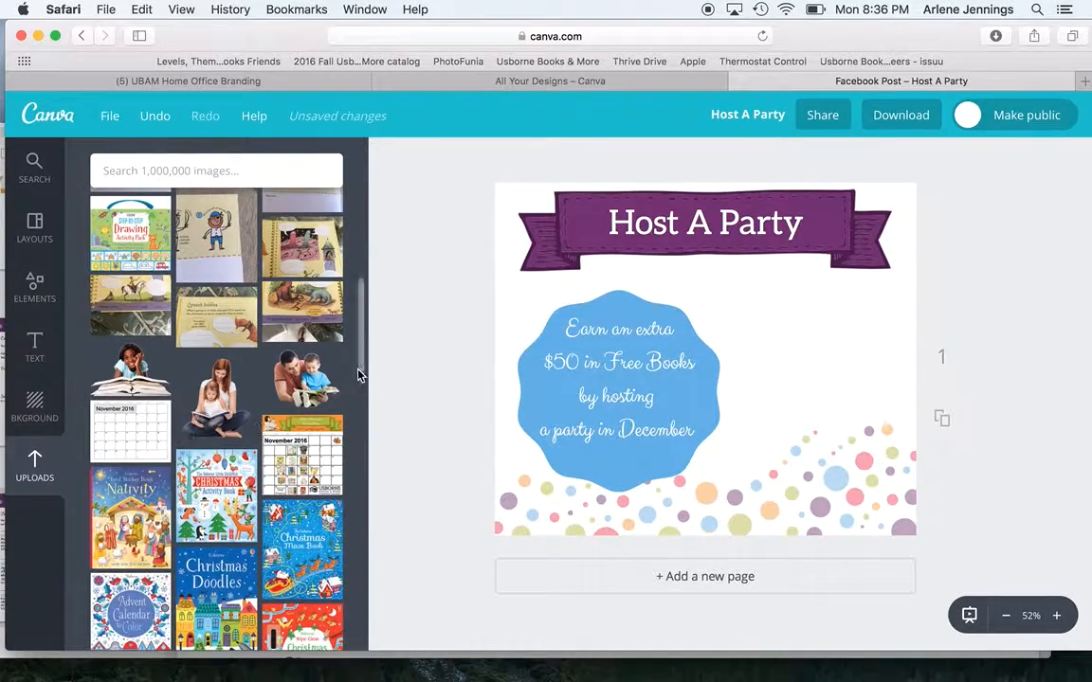
click(303, 386)
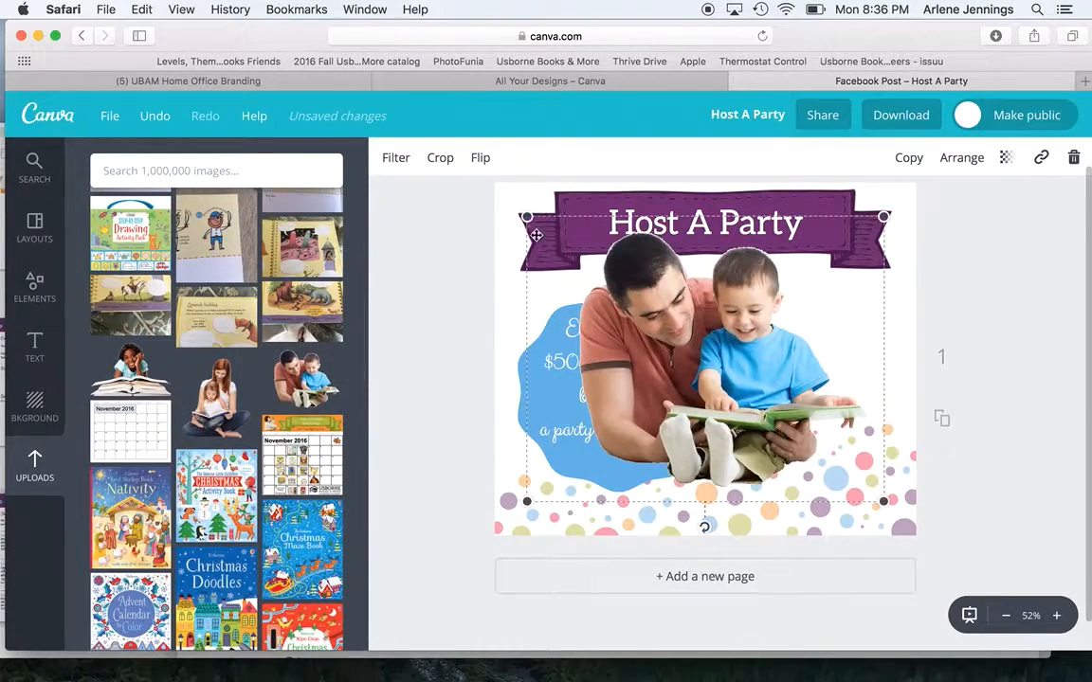
Step: Shrink the reading photo to about half the page's width and place it beside the blue badge on its right
drag(526, 216, 642, 308)
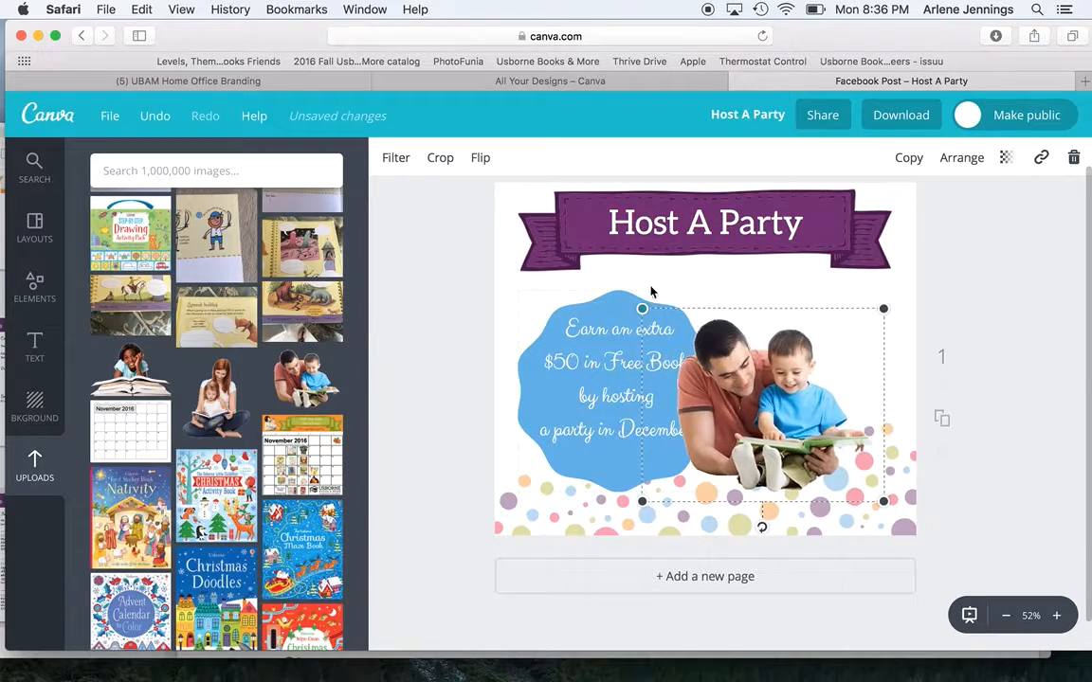
drag(781, 366, 818, 342)
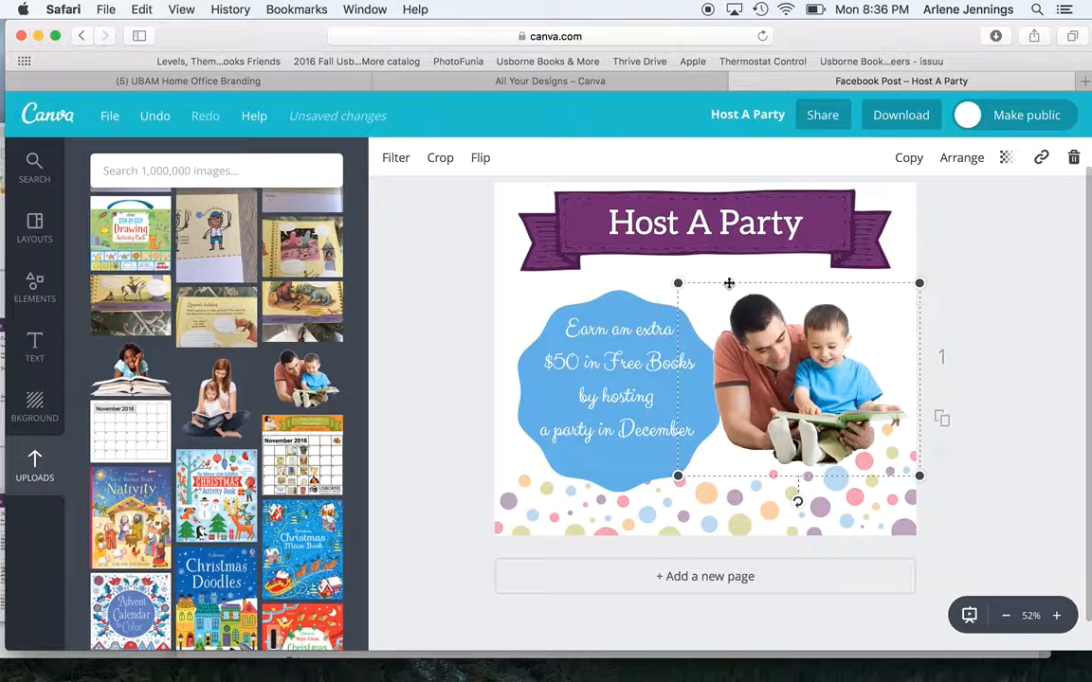
drag(677, 282, 711, 295)
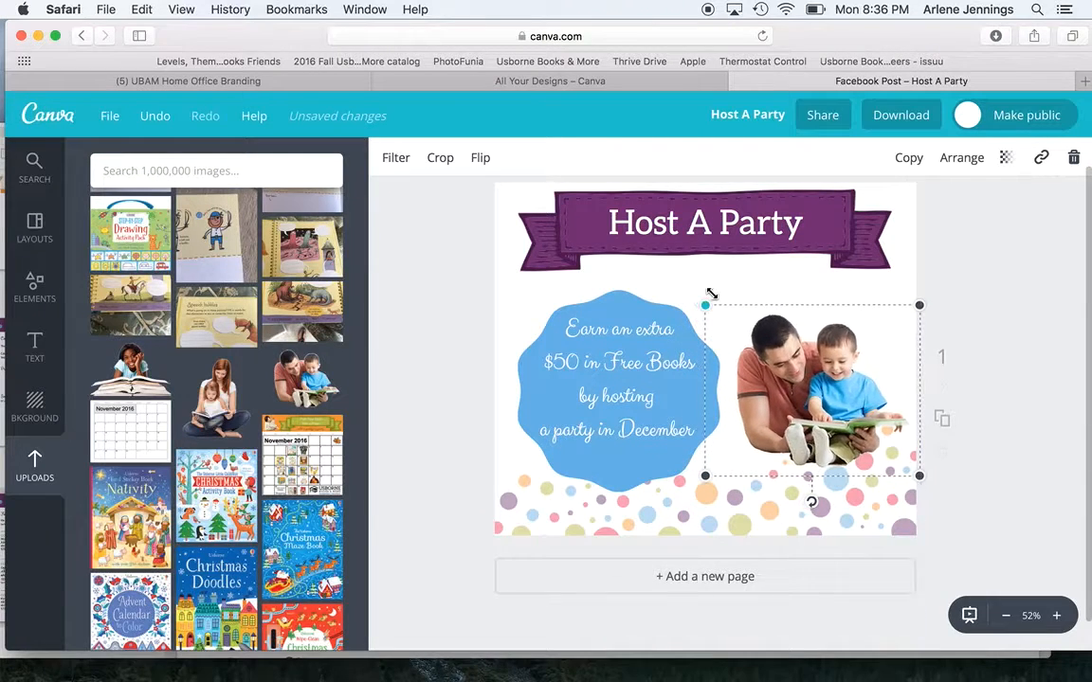
drag(829, 358, 824, 359)
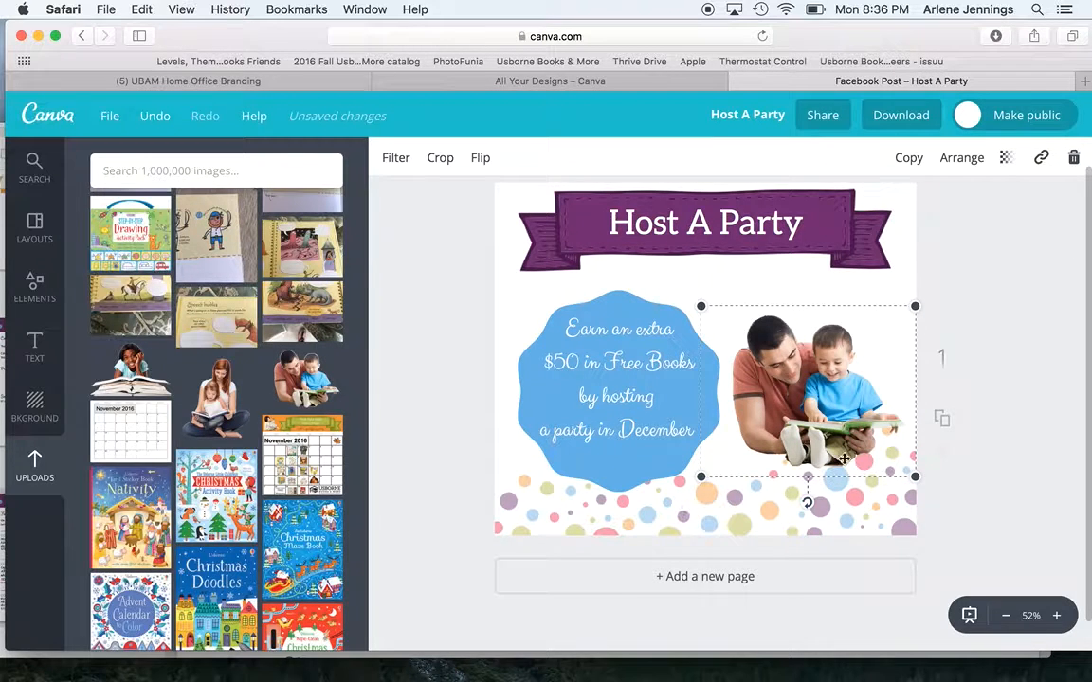
drag(766, 343, 820, 397)
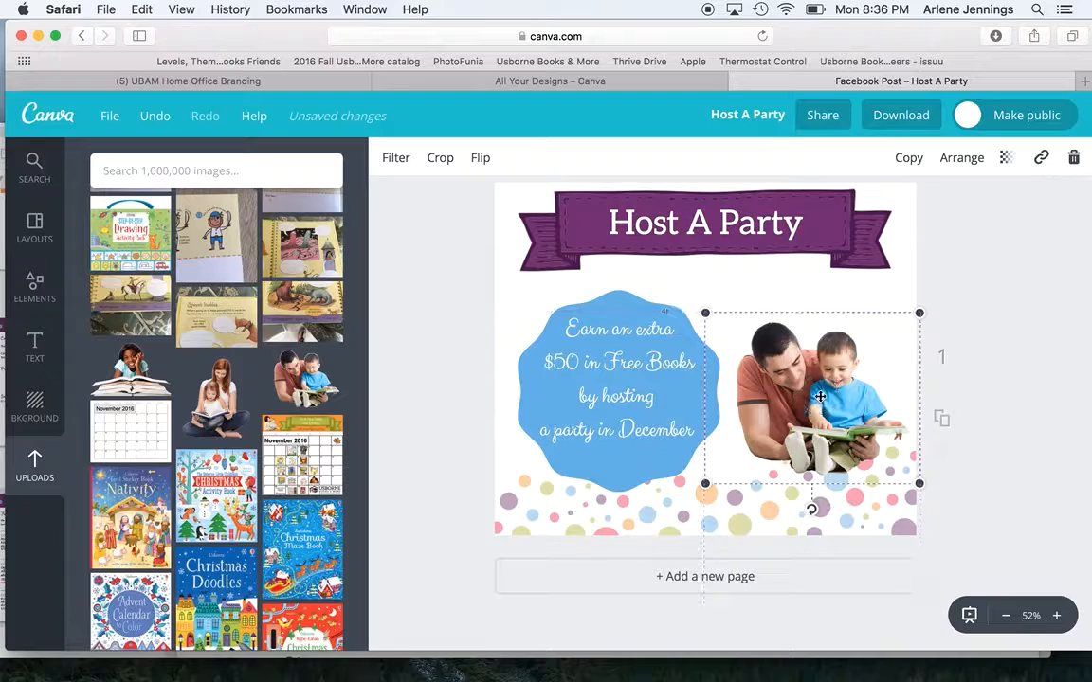
click(974, 359)
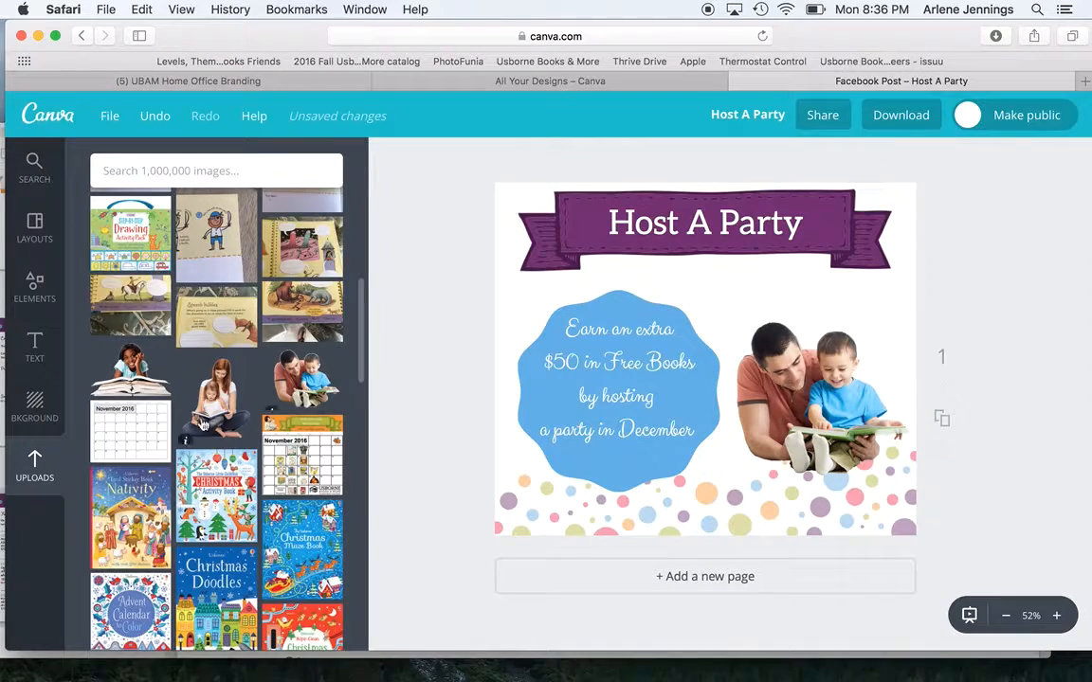
Step: Add the uploaded purple Usborne Books & More Independent Consultant logo, shrink it and place it in the page's lower right corner
scroll(187, 420, down, 5)
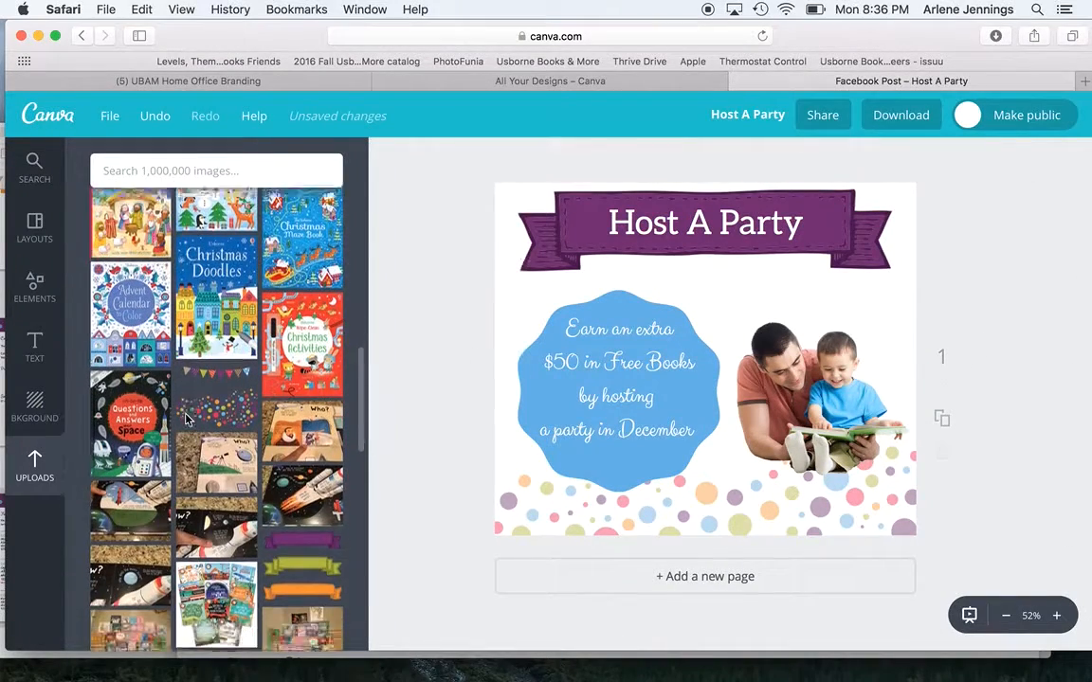
scroll(186, 420, down, 8)
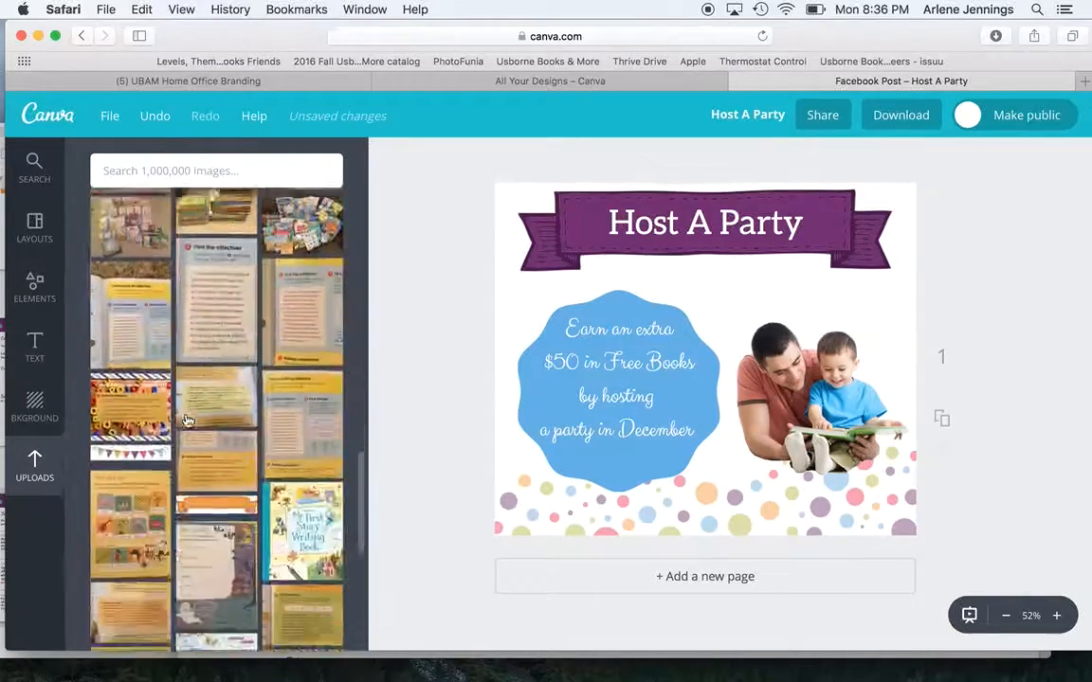
scroll(187, 420, down, 3)
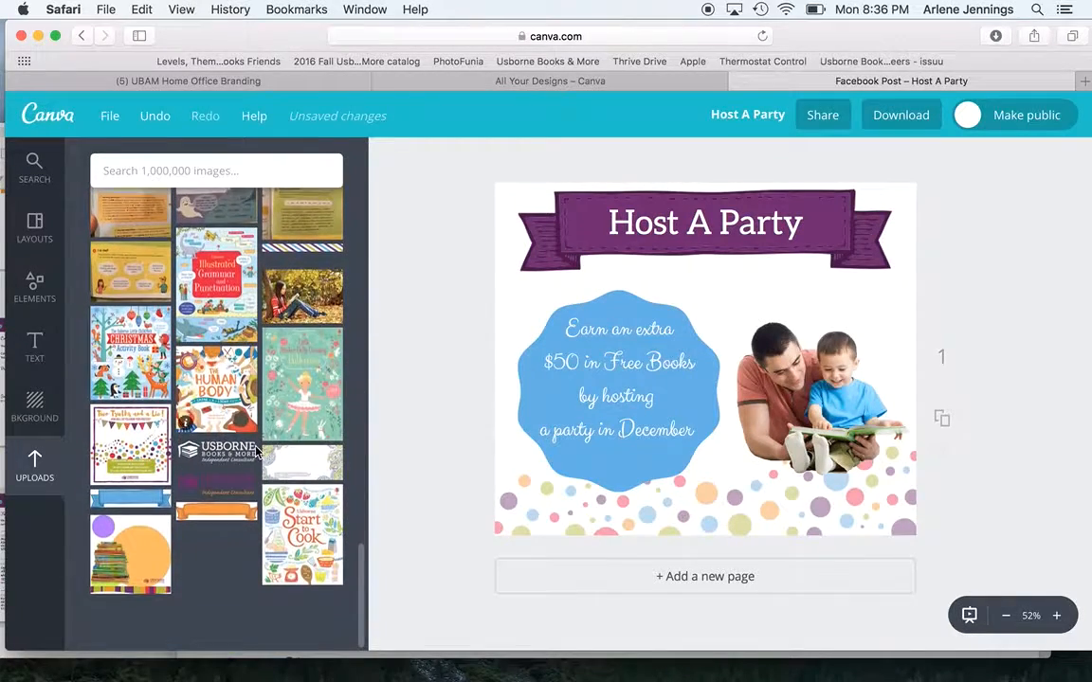
click(236, 490)
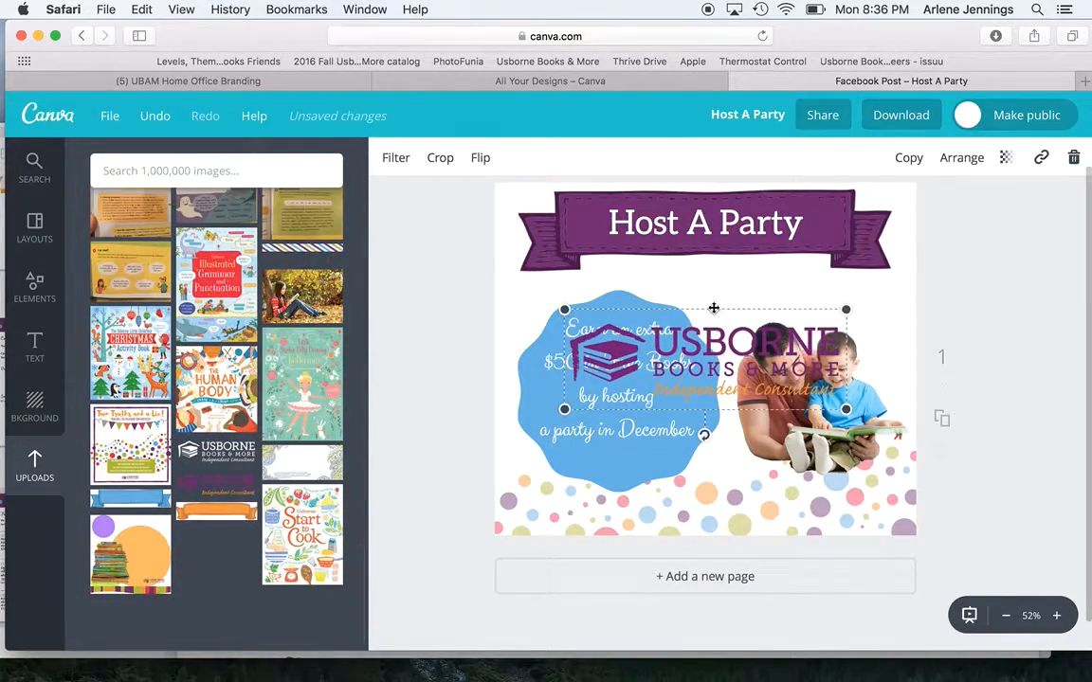
drag(562, 310, 878, 495)
click(1013, 421)
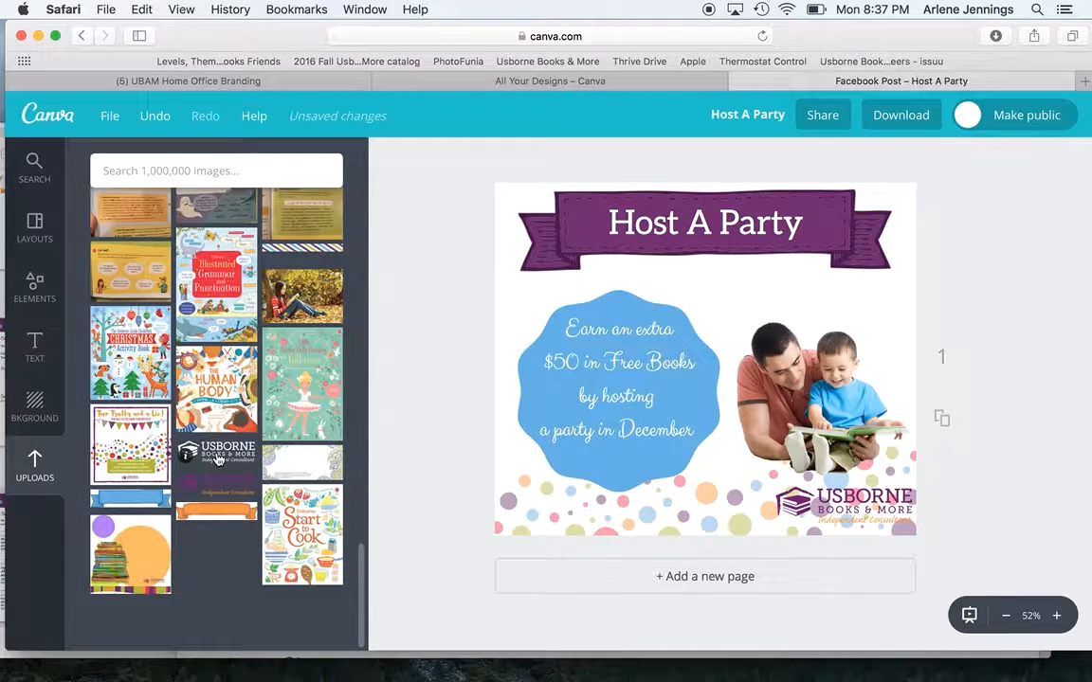
Step: Move the photo of the man and boy up slightly to leave more space above the logo
click(810, 349)
drag(813, 316, 813, 284)
click(1031, 260)
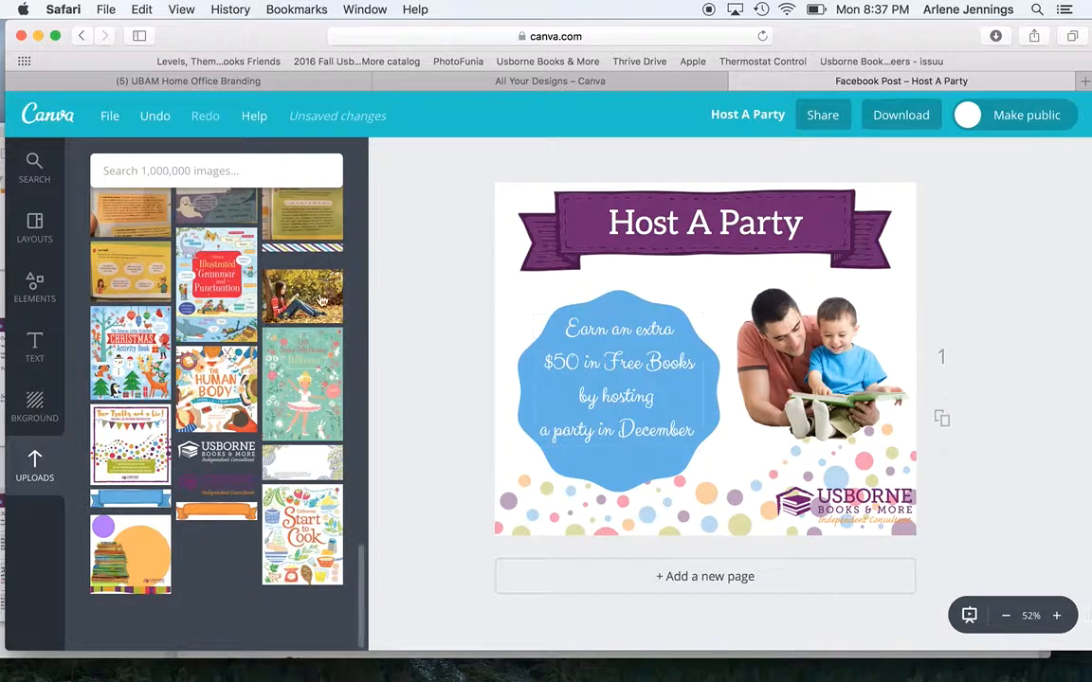
Step: Add the uploaded diagonal-striped strip, rotate it upright along the page's left edge, and place a copy along the right edge
click(303, 249)
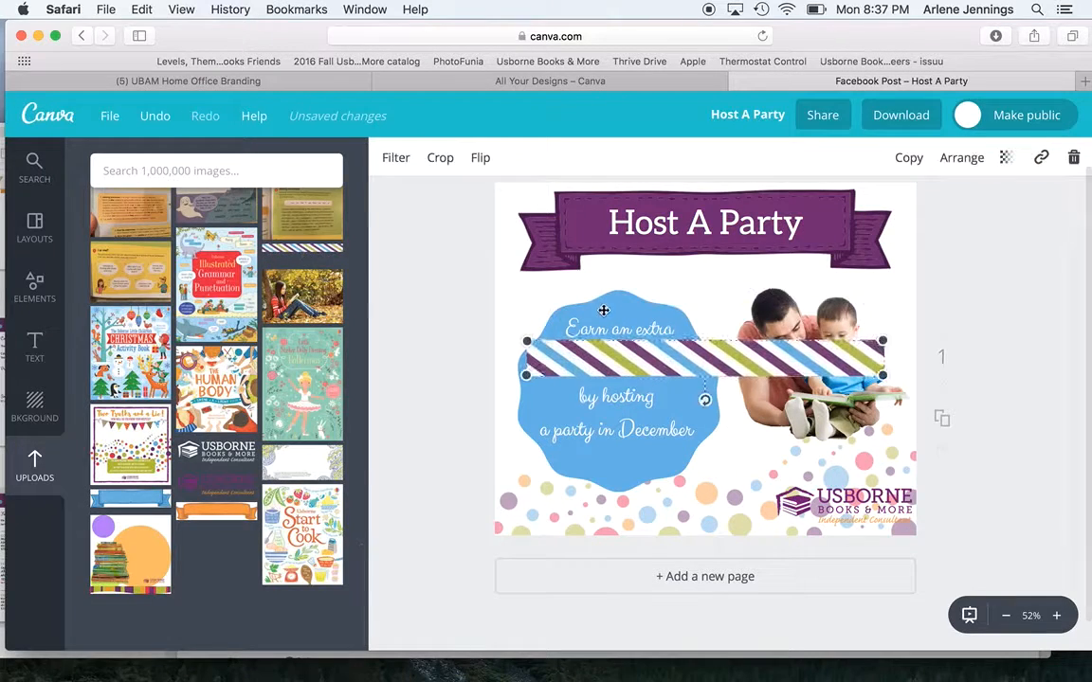
drag(704, 400, 491, 363)
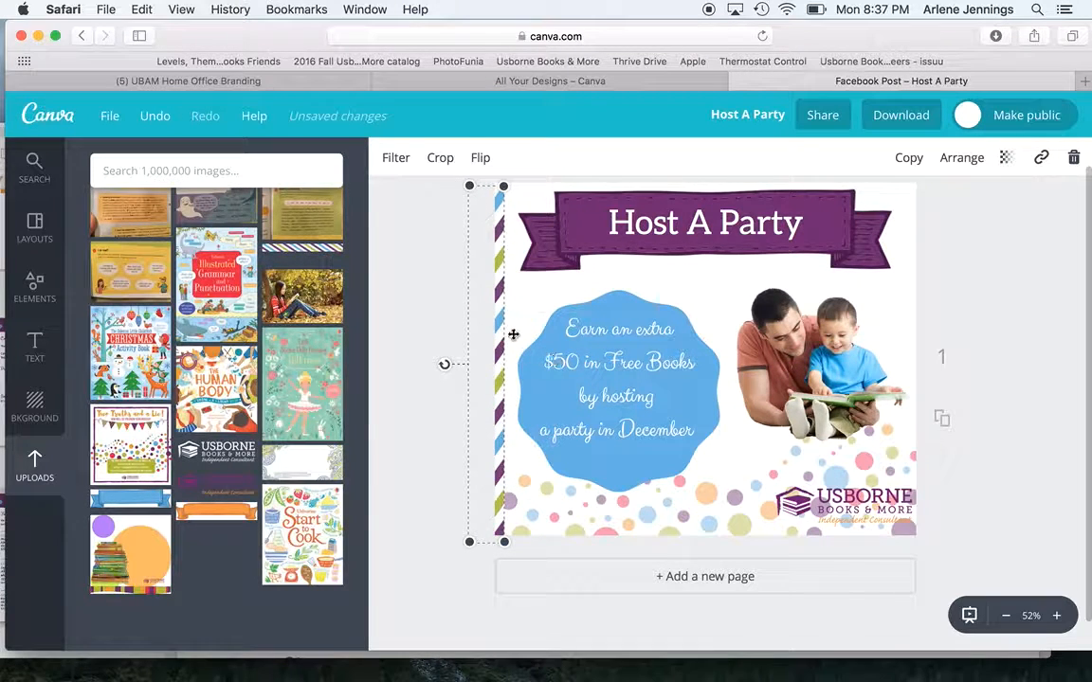
click(907, 159)
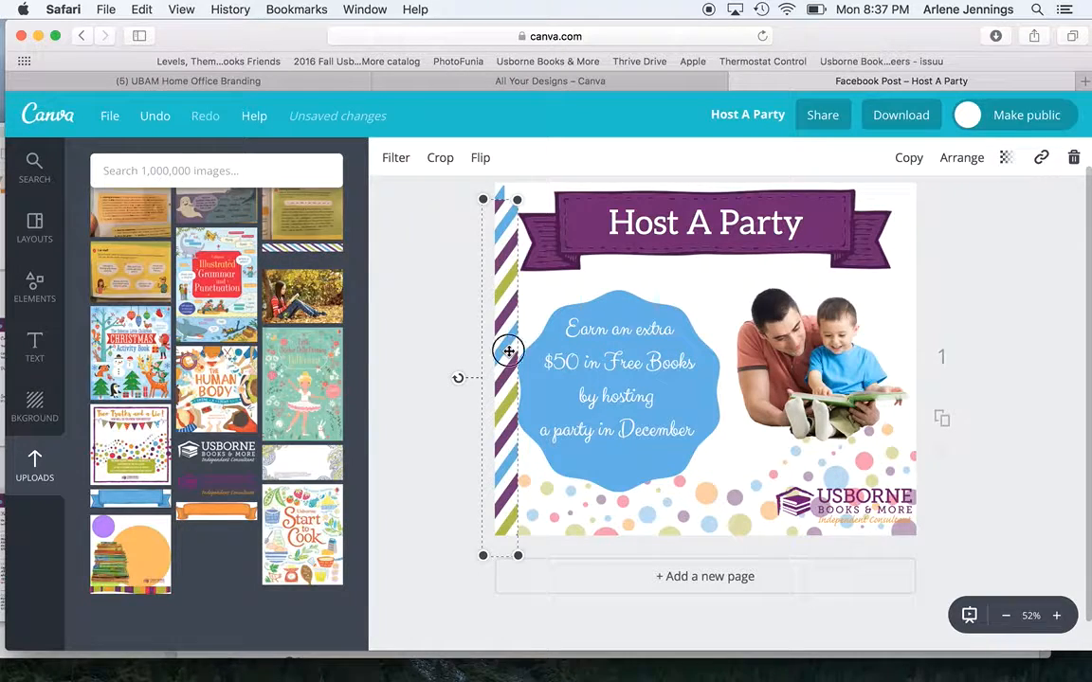
drag(509, 352, 916, 330)
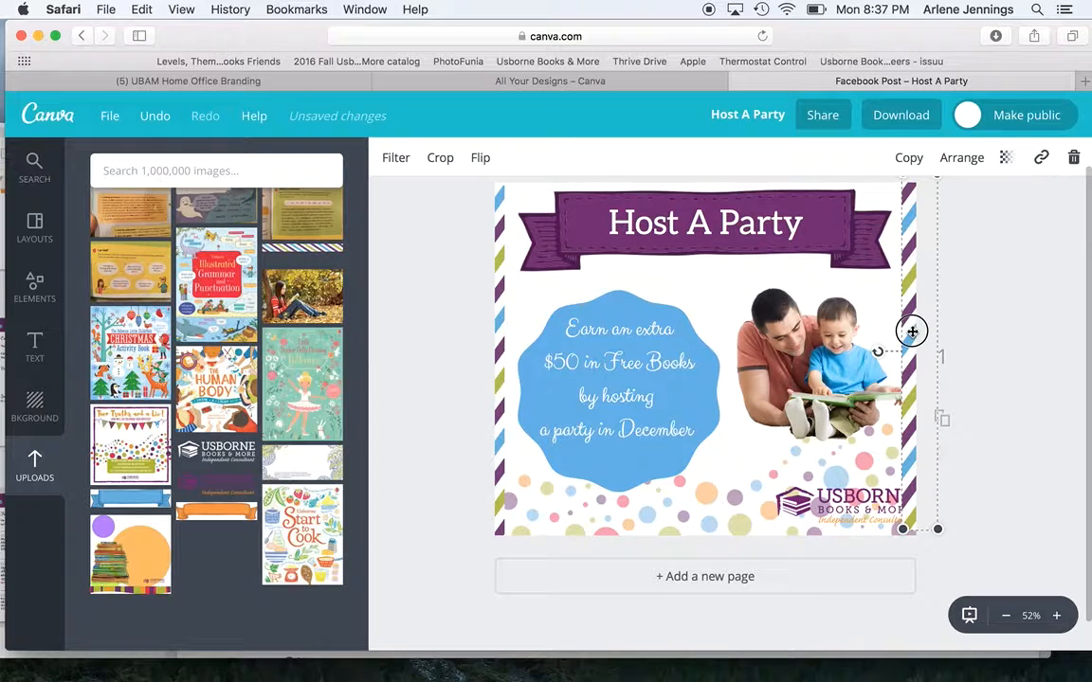
click(968, 342)
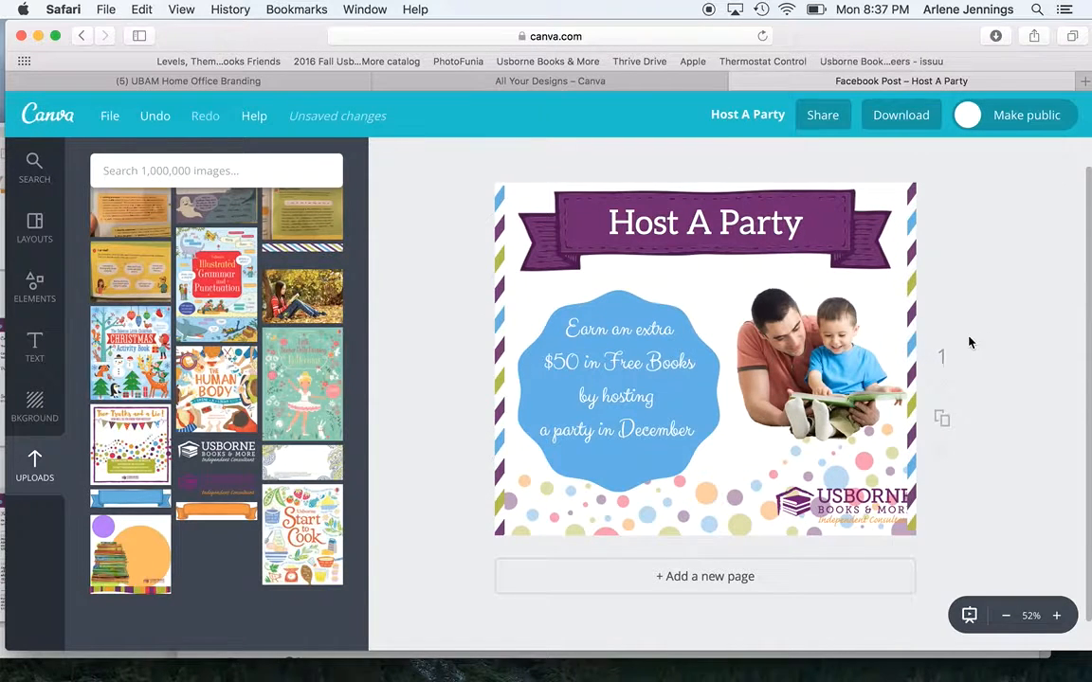
Step: Move the Usborne Books & More logo left, clear of the striped border on the page's right edge
click(847, 508)
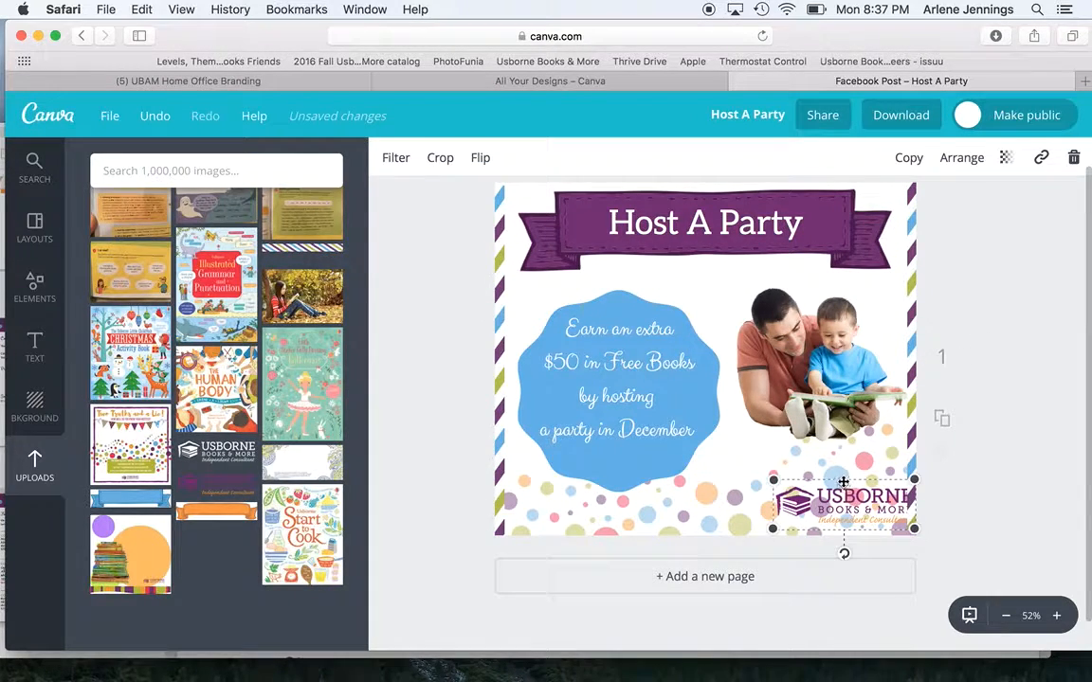
drag(842, 493, 823, 496)
click(911, 459)
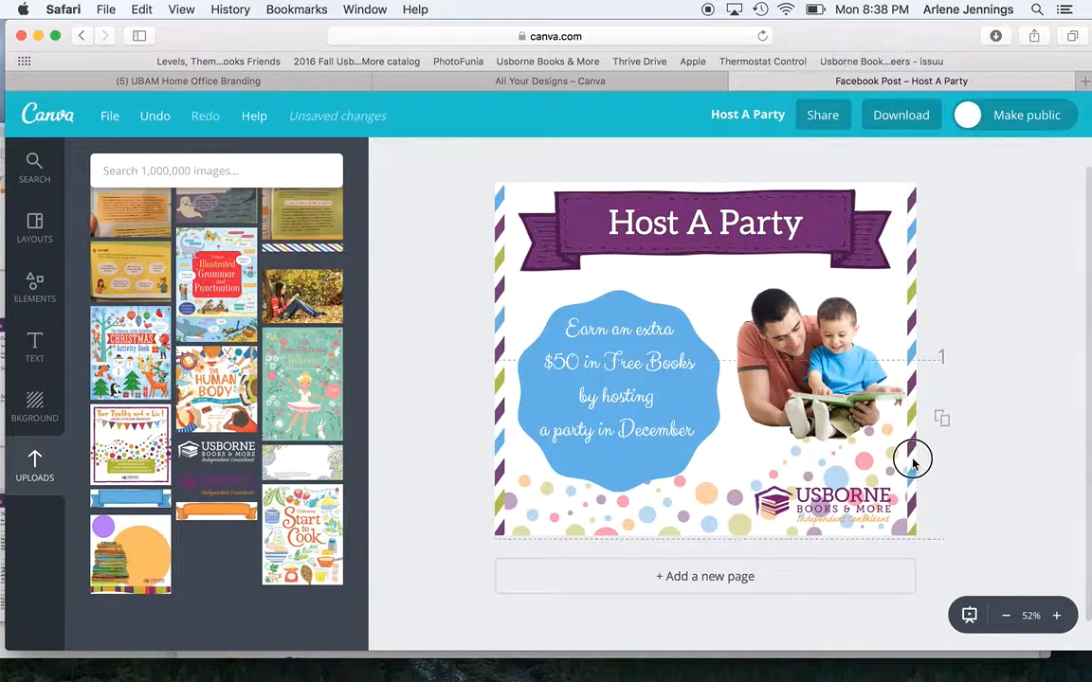